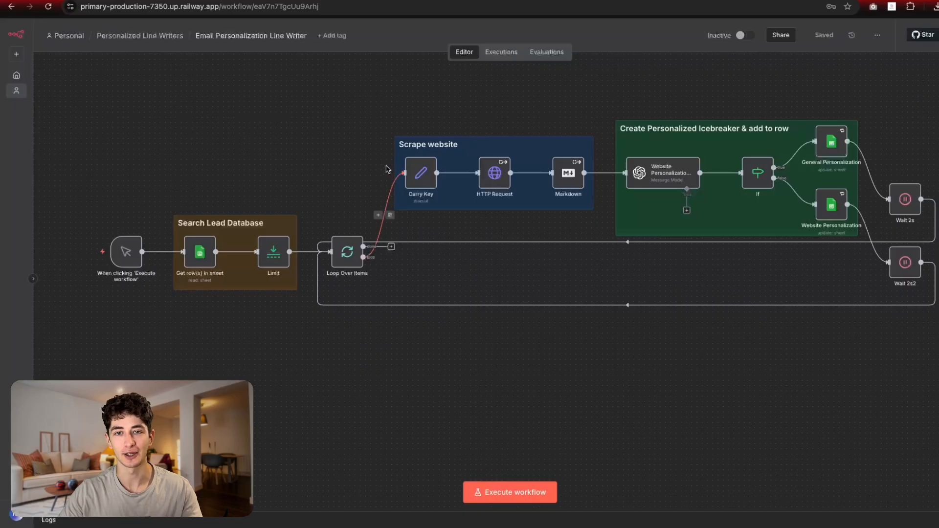
Step: Scroll and pan around the n8n workflow canvas
{"action": "scroll", "coordinate": [391, 171], "scroll_direction": "down", "scroll_amount": 2}
{"action": "scroll", "coordinate": [391, 170], "scroll_direction": "right", "scroll_amount": 2}
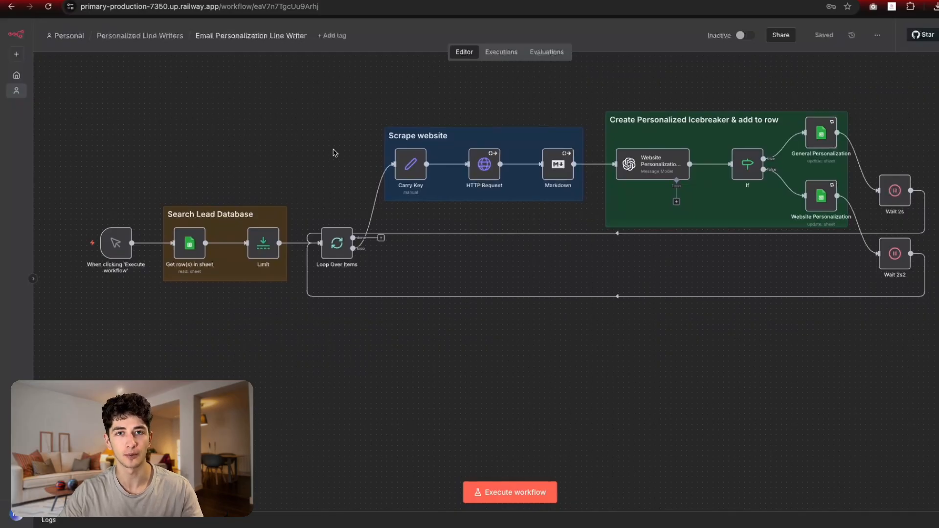
{"action": "left_click_drag", "start_coordinate": [329, 152], "coordinate": [353, 156]}
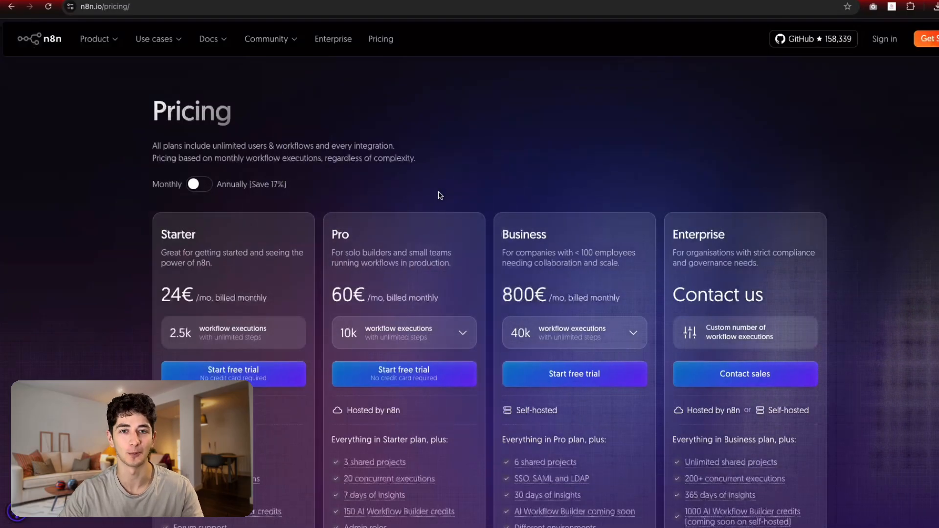
{"action": "scroll", "coordinate": [389, 203], "scroll_direction": "down", "scroll_amount": 1}
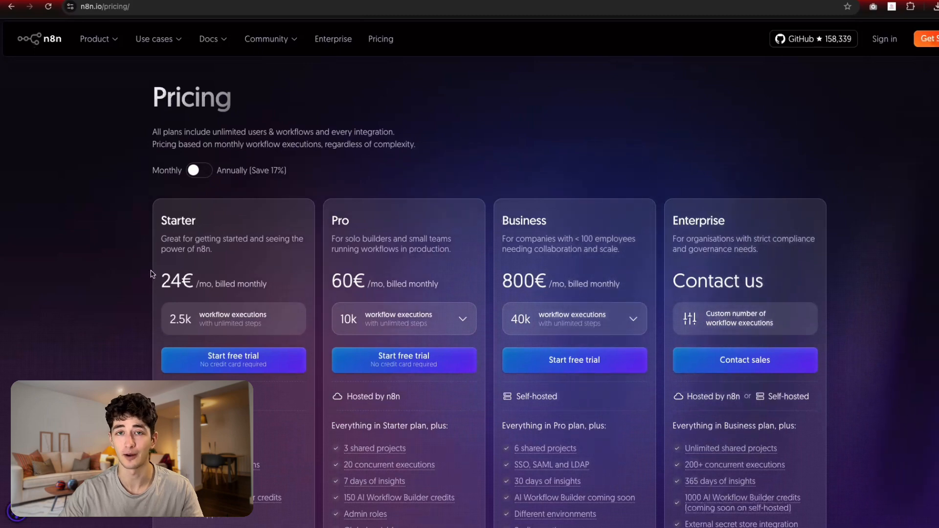
{"action": "scroll", "coordinate": [190, 282], "scroll_direction": "down", "scroll_amount": 1}
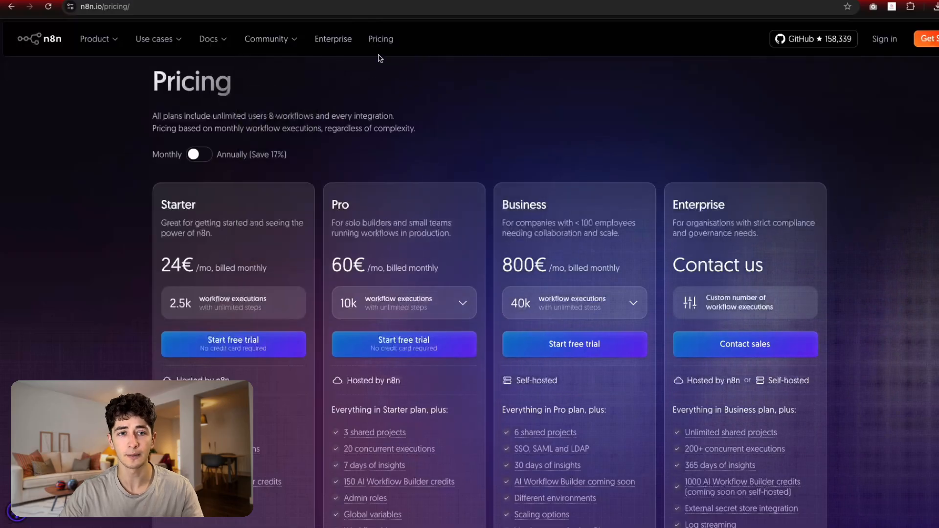
Step: On Railway pricing, highlight the Hobby plan's $5 minimum usage and deploy with Hobby
{"action": "left_click", "coordinate": [313, 0]}
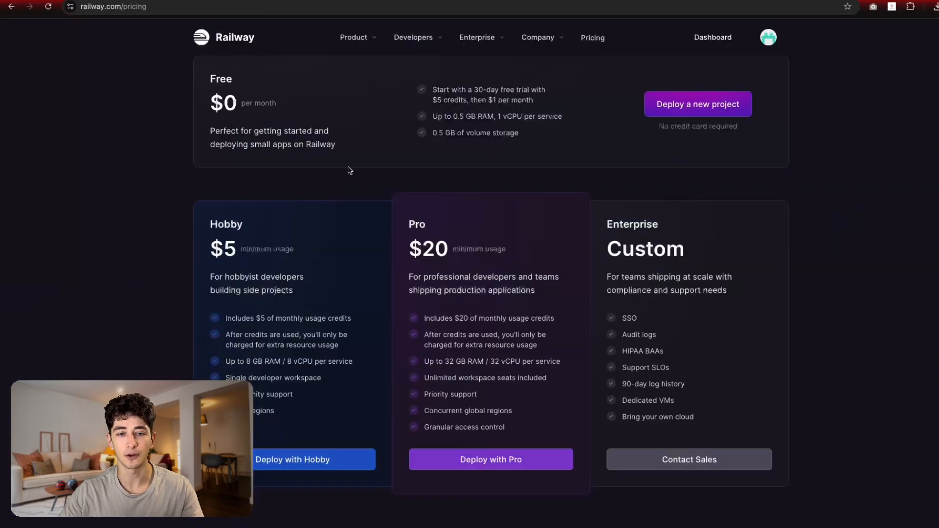
{"action": "scroll", "coordinate": [290, 210], "scroll_direction": "up", "scroll_amount": 1}
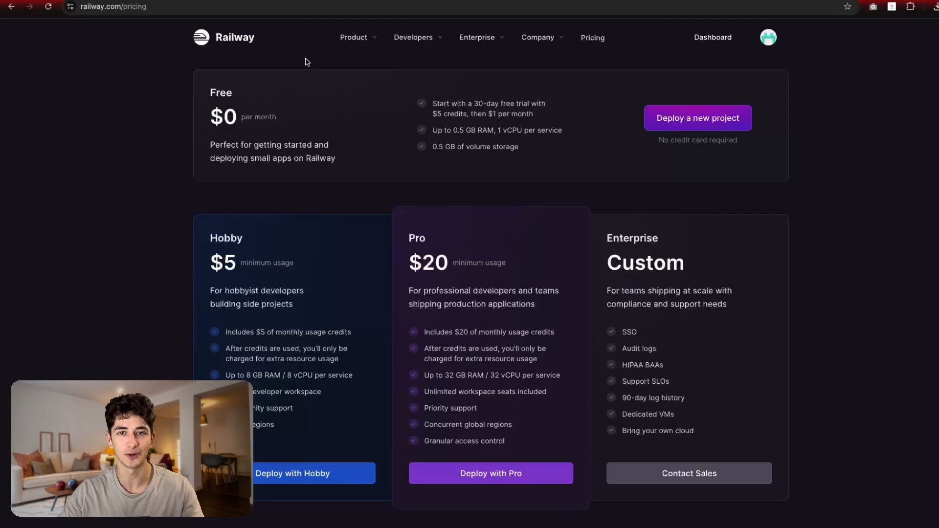
{"action": "scroll", "coordinate": [304, 93], "scroll_direction": "up", "scroll_amount": 1}
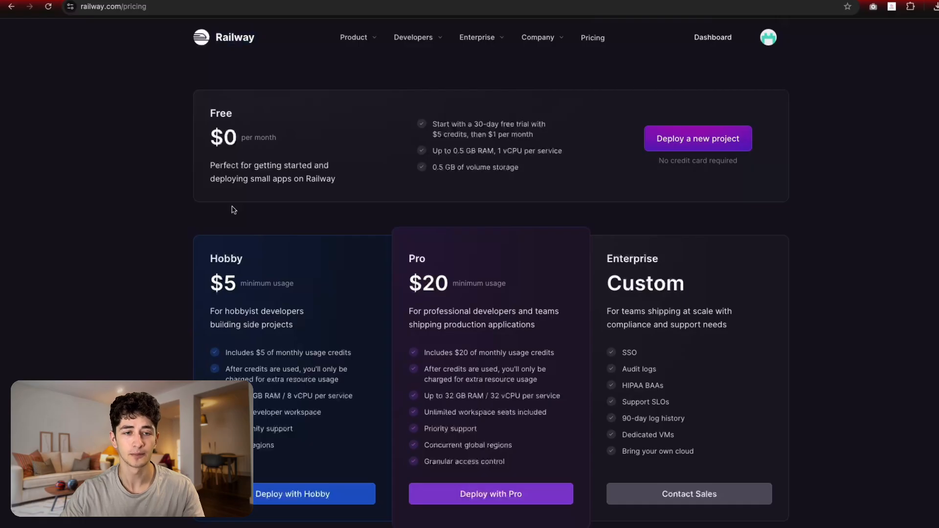
{"action": "scroll", "coordinate": [539, 177], "scroll_direction": "down", "scroll_amount": 1}
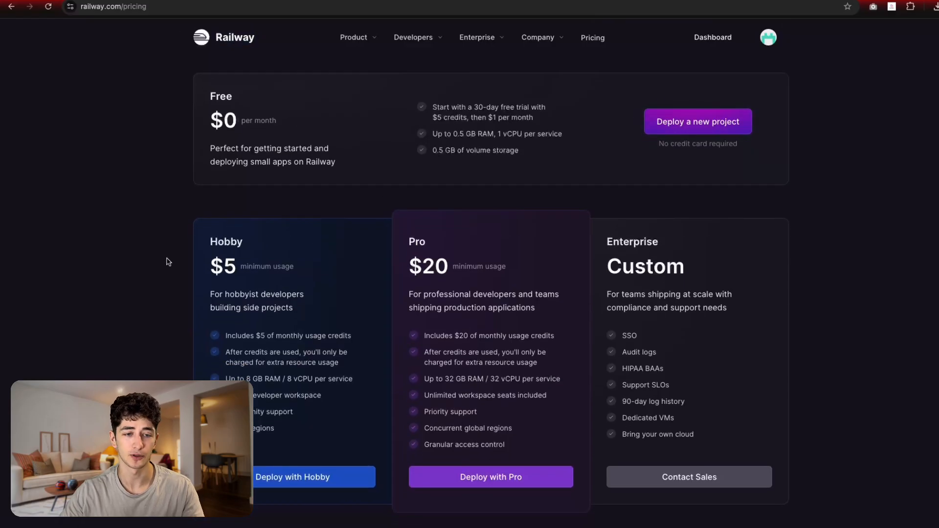
{"action": "left_click_drag", "start_coordinate": [167, 258], "coordinate": [259, 276]}
{"action": "left_click", "coordinate": [249, 282]}
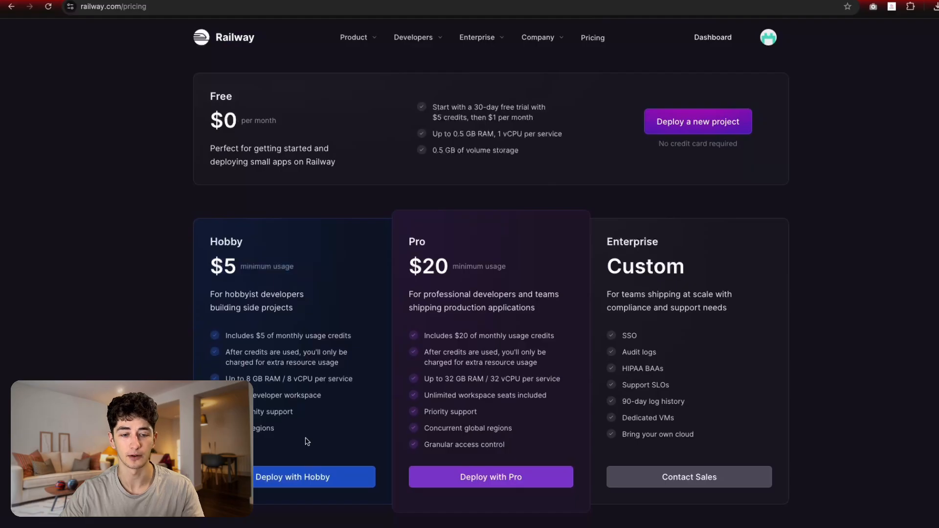
{"action": "left_click", "coordinate": [318, 474]}
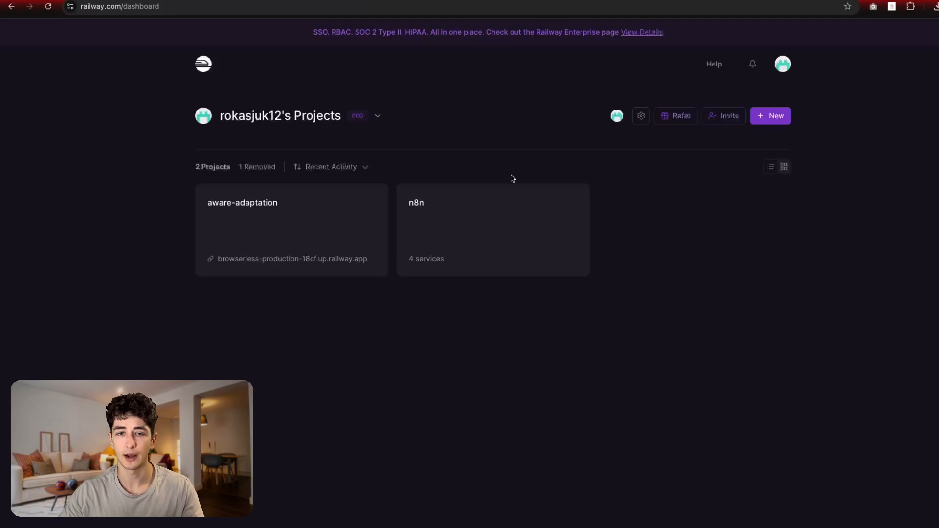
Step: Highlight the two existing projects, aware-adaptation and n8n, on the dashboard
{"action": "left_click_drag", "start_coordinate": [649, 367], "coordinate": [77, 206]}
{"action": "left_click", "coordinate": [693, 339]}
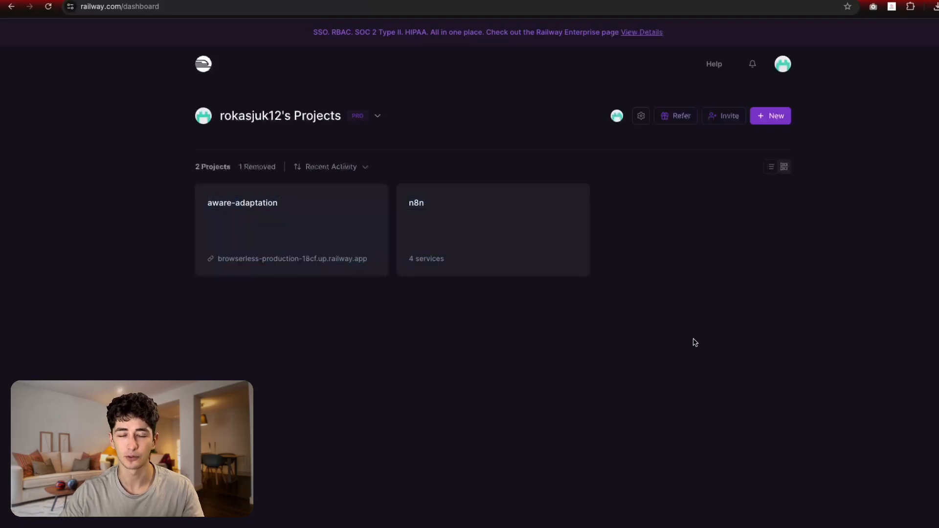
{"action": "left_click_drag", "start_coordinate": [654, 323], "coordinate": [382, 184]}
{"action": "left_click", "coordinate": [656, 318]}
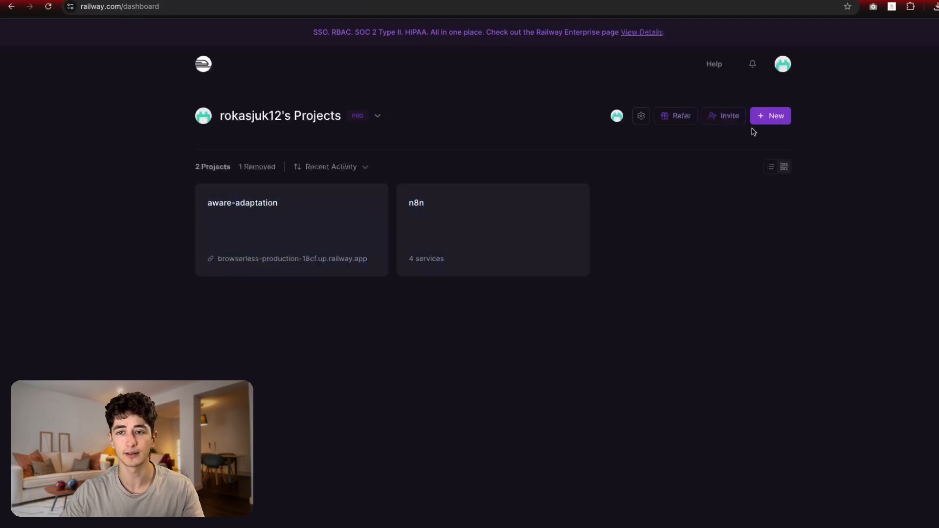
Step: Create a new project from the 'n8n' search result N8N (w/ workers) template and deploy it
{"action": "left_click", "coordinate": [773, 118]}
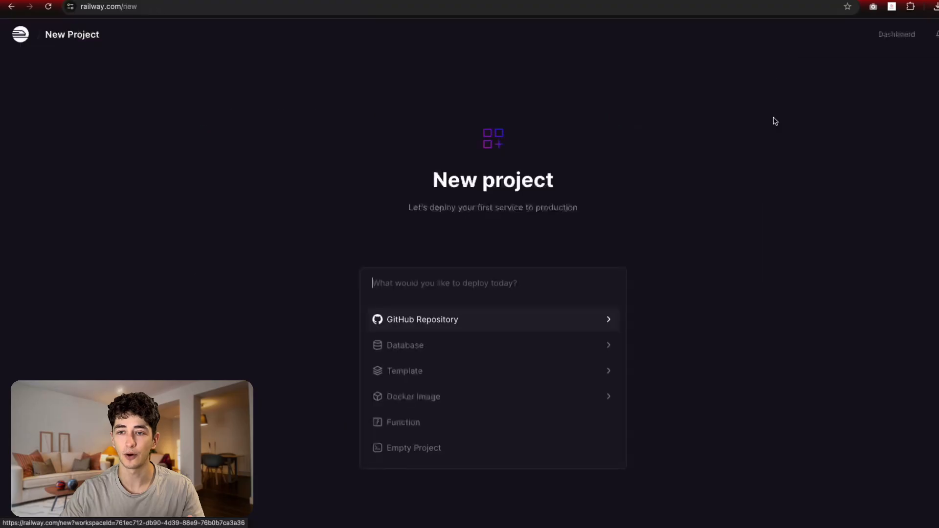
{"action": "left_click", "coordinate": [423, 372]}
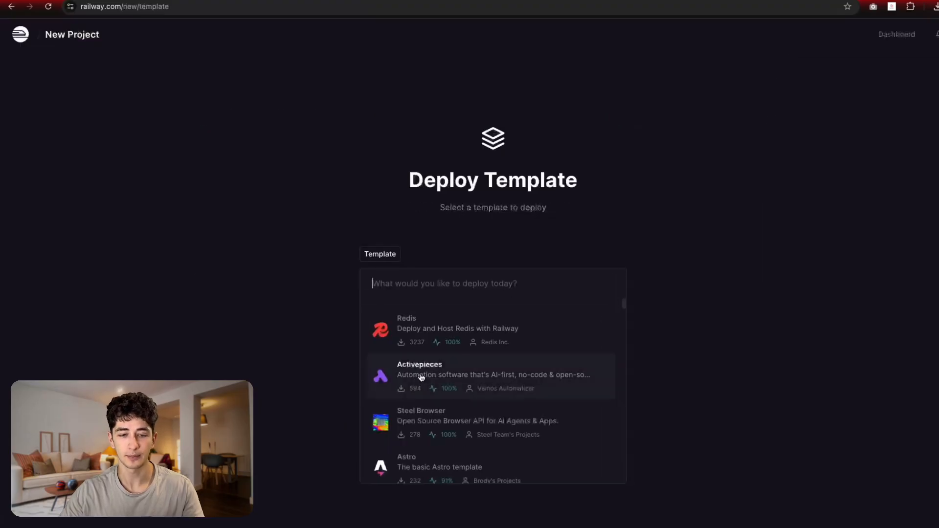
{"action": "type", "text": "n8n"}
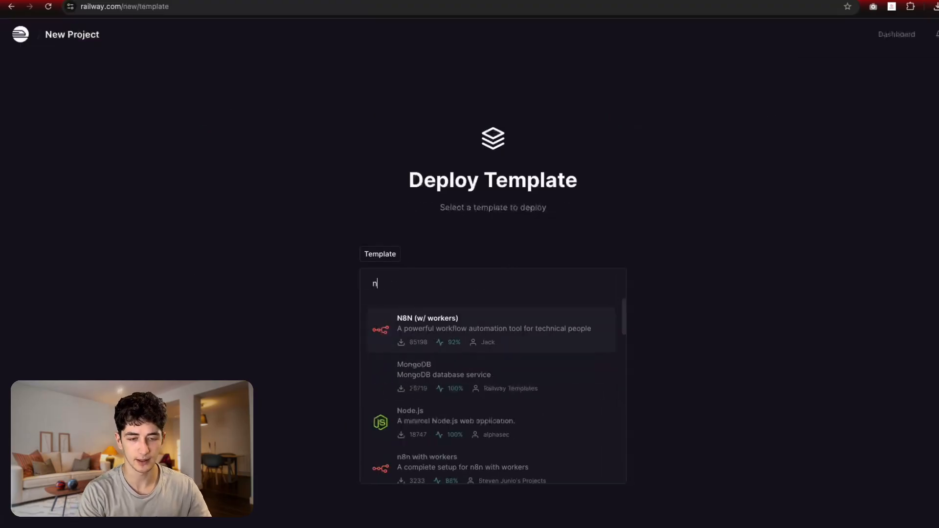
{"action": "left_click", "coordinate": [418, 340]}
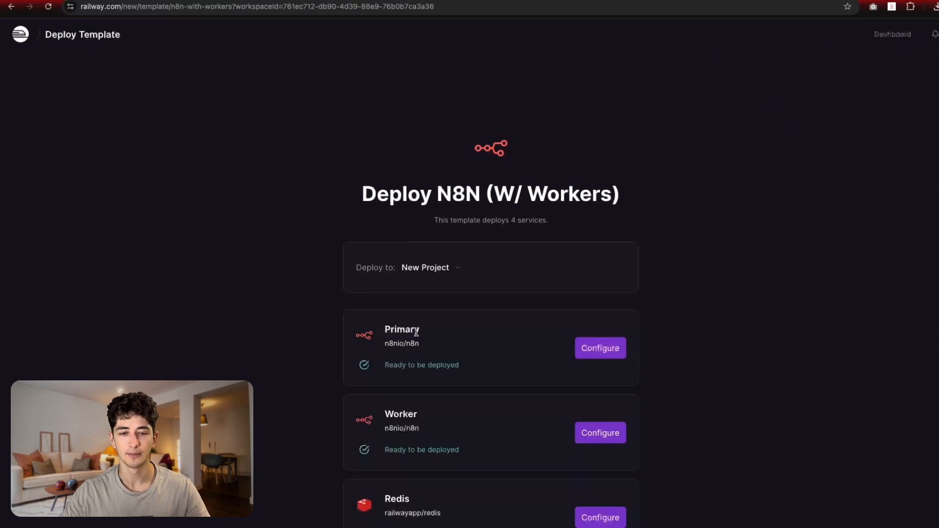
{"action": "scroll", "coordinate": [441, 318], "scroll_direction": "down", "scroll_amount": 5}
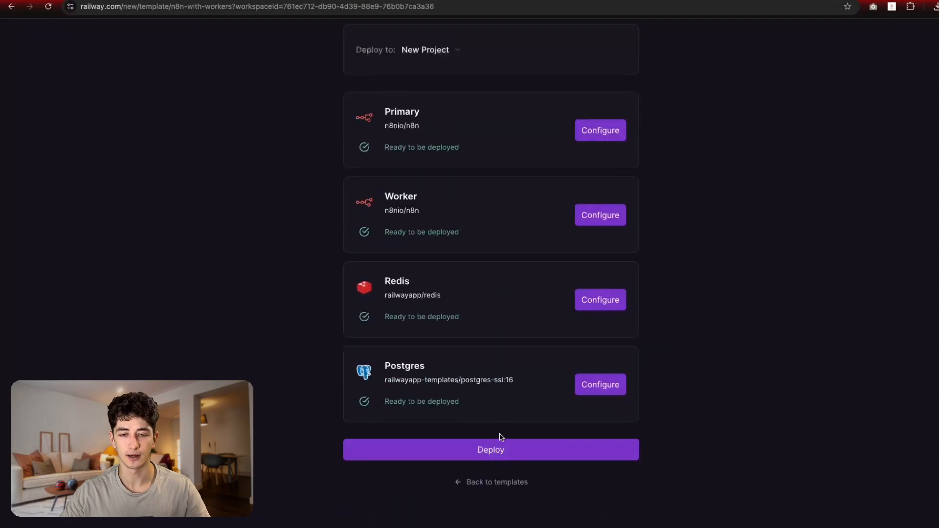
{"action": "left_click", "coordinate": [502, 446]}
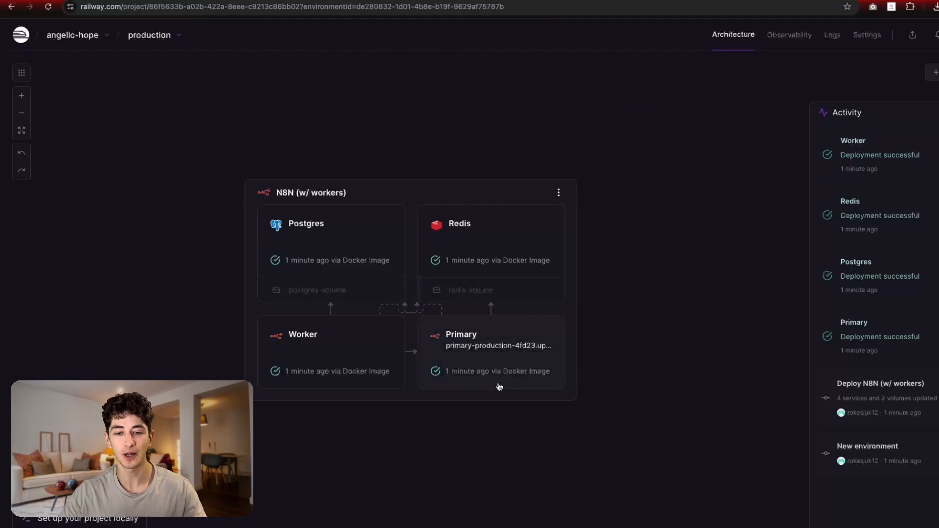
Step: Open the Primary service's railway.app domain to reach n8n's Set up owner account page
{"action": "left_click", "coordinate": [472, 349]}
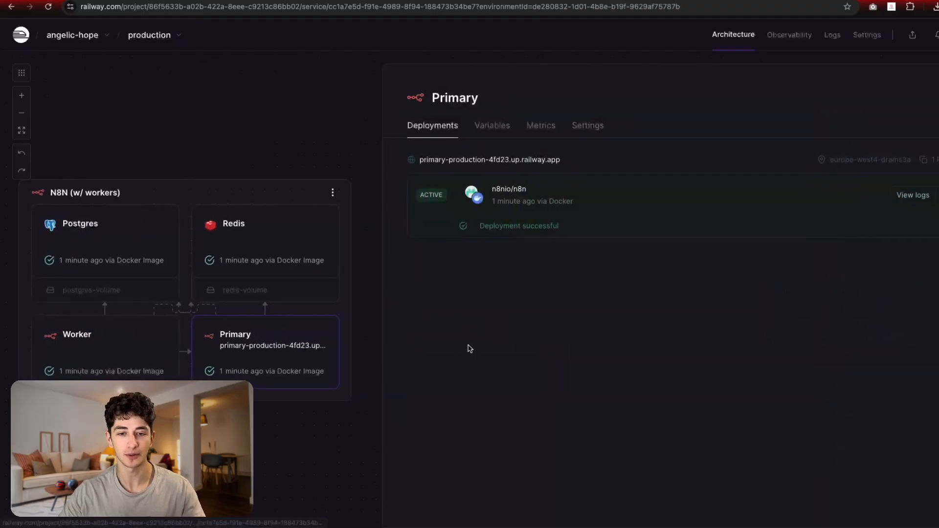
{"action": "left_click", "coordinate": [457, 161]}
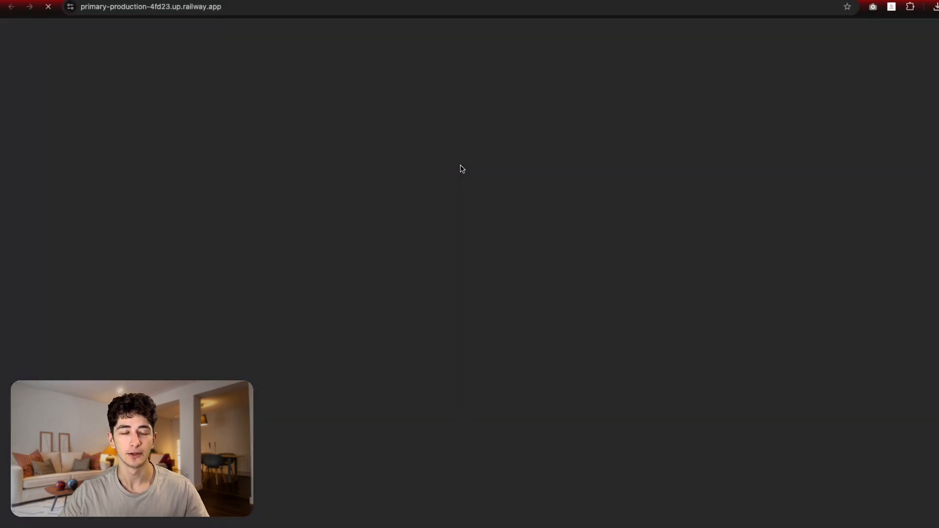
{"action": "left_click_drag", "start_coordinate": [436, 95], "coordinate": [358, 100]}
{"action": "left_click", "coordinate": [548, 101]}
{"action": "left_click", "coordinate": [457, 109]}
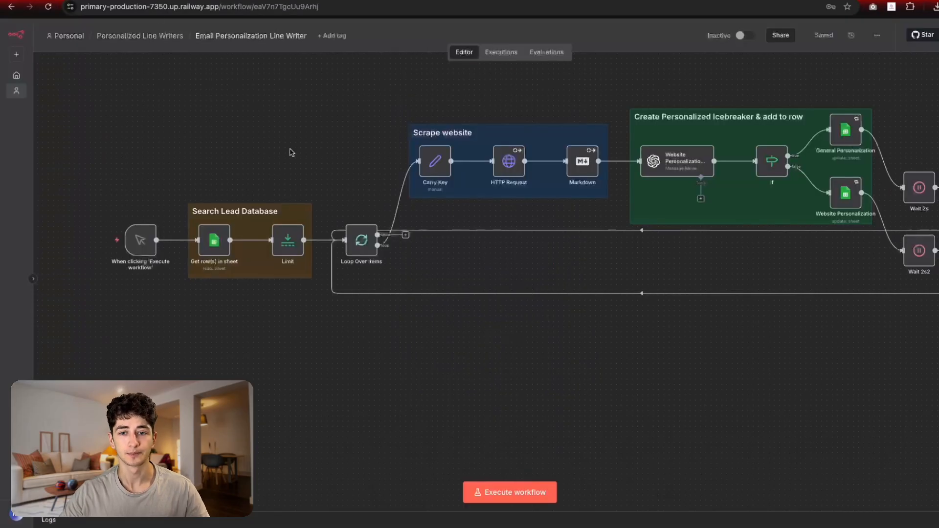
{"action": "scroll", "coordinate": [404, 258], "scroll_direction": "up", "scroll_amount": 2}
{"action": "scroll", "coordinate": [404, 258], "scroll_direction": "right", "scroll_amount": 2}
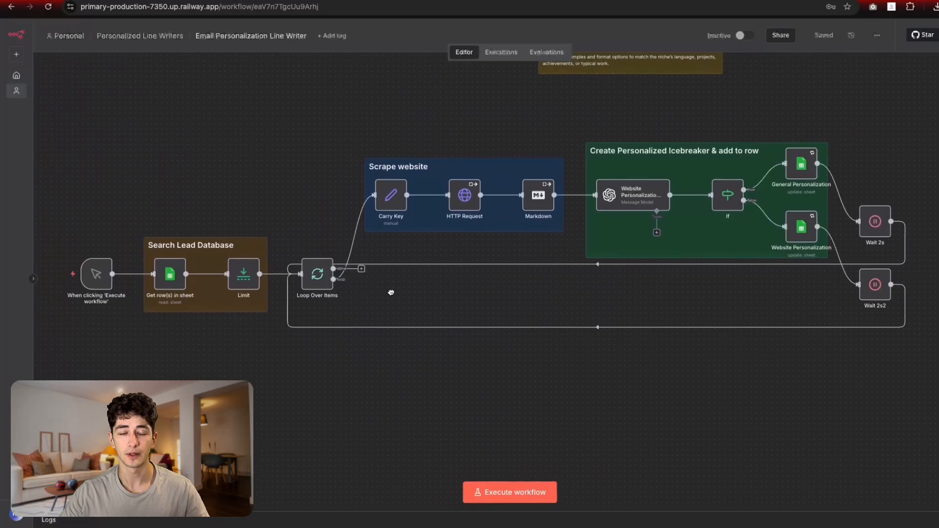
Step: Pan and scroll around the n8n workflow canvas to survey the node groups
{"action": "left_click_drag", "start_coordinate": [390, 292], "coordinate": [389, 302]}
{"action": "scroll", "coordinate": [403, 300], "scroll_direction": "down", "scroll_amount": 1}
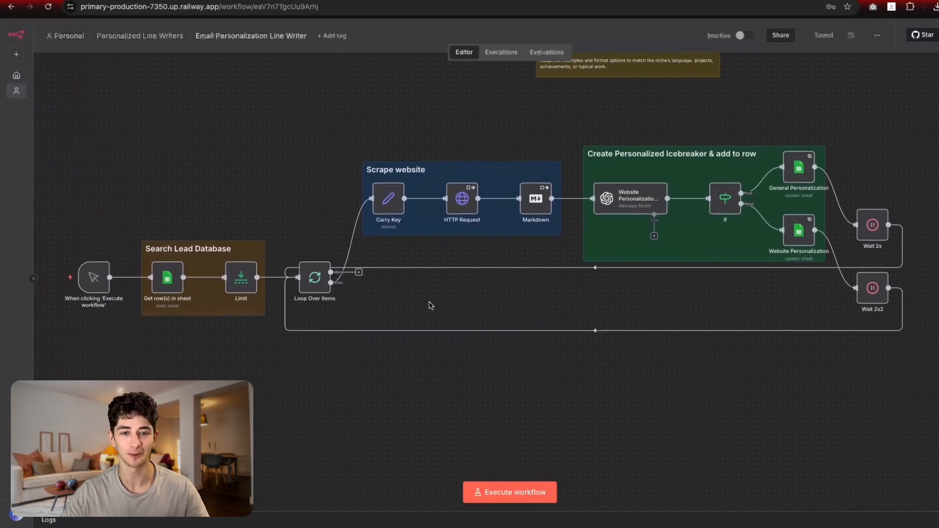
{"action": "scroll", "coordinate": [408, 289], "scroll_direction": "down", "scroll_amount": 1}
{"action": "scroll", "coordinate": [408, 289], "scroll_direction": "left", "scroll_amount": 1}
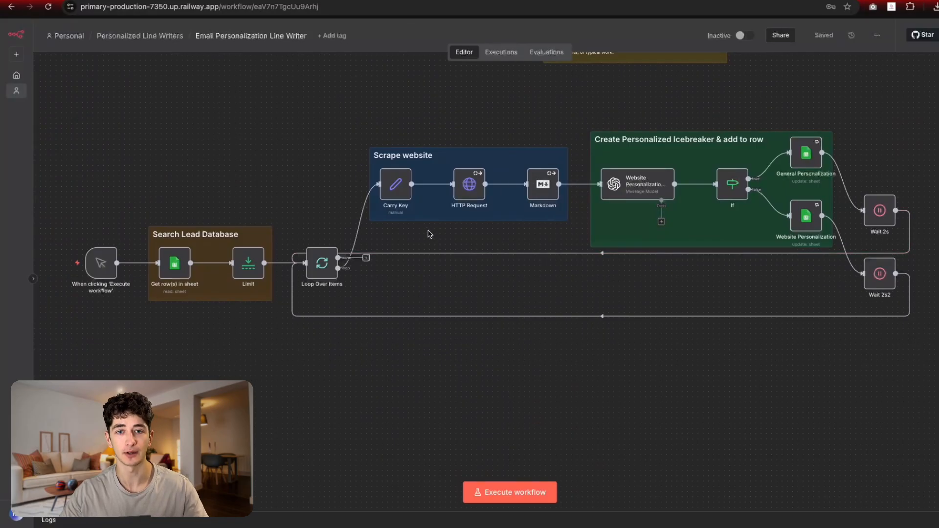
{"action": "left_click_drag", "start_coordinate": [259, 188], "coordinate": [271, 222]}
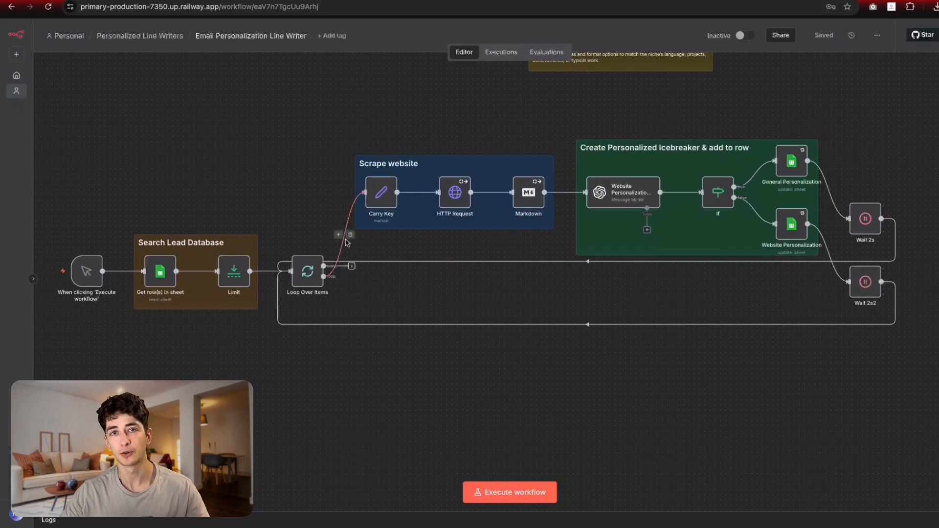
{"action": "left_click_drag", "start_coordinate": [264, 210], "coordinate": [308, 213]}
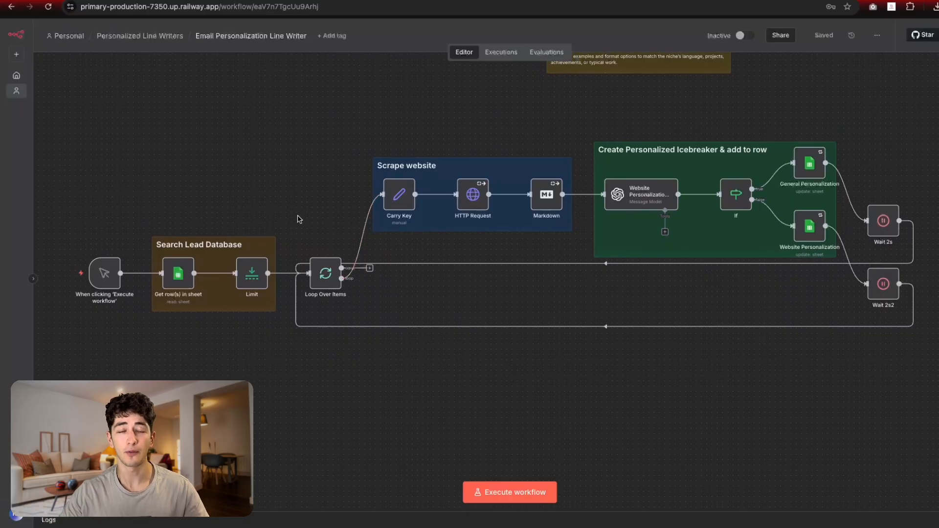
{"action": "scroll", "coordinate": [258, 157], "scroll_direction": "down", "scroll_amount": 3}
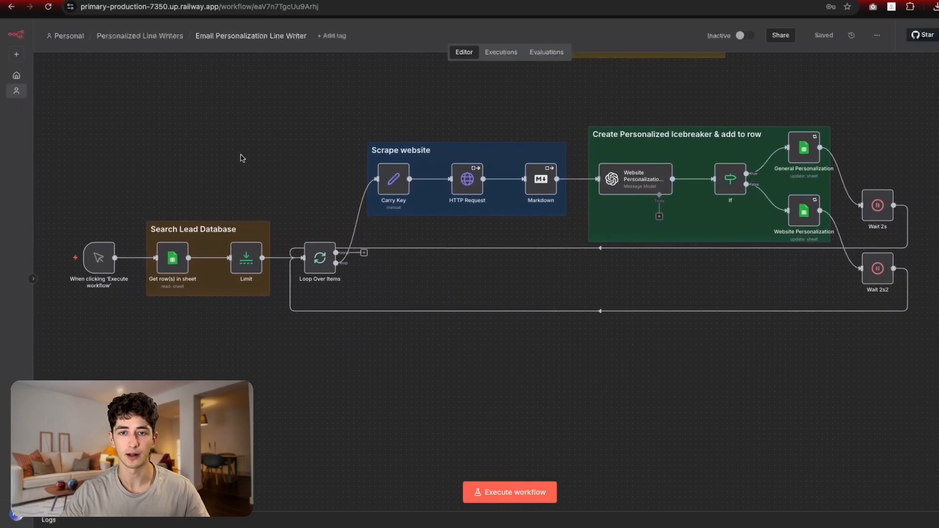
{"action": "left_click_drag", "start_coordinate": [240, 158], "coordinate": [250, 150]}
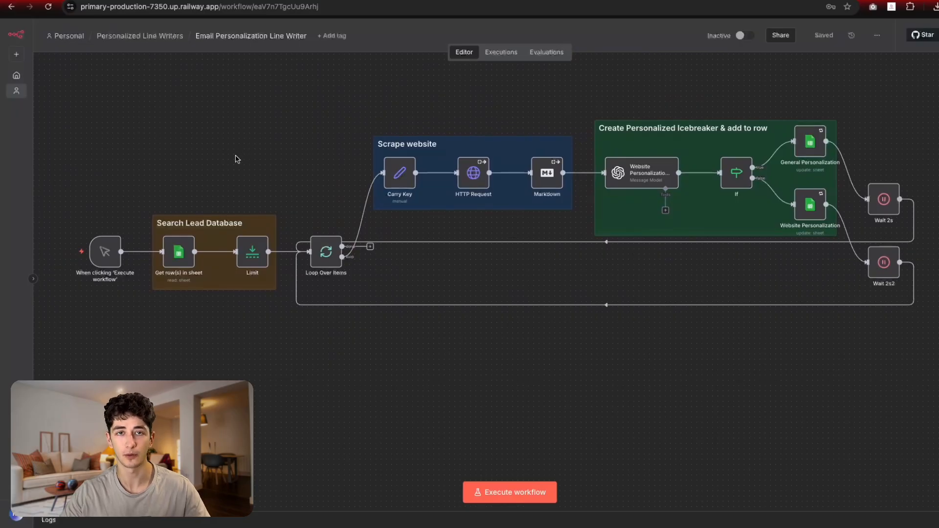
{"action": "scroll", "coordinate": [194, 205], "scroll_direction": "up", "scroll_amount": 3}
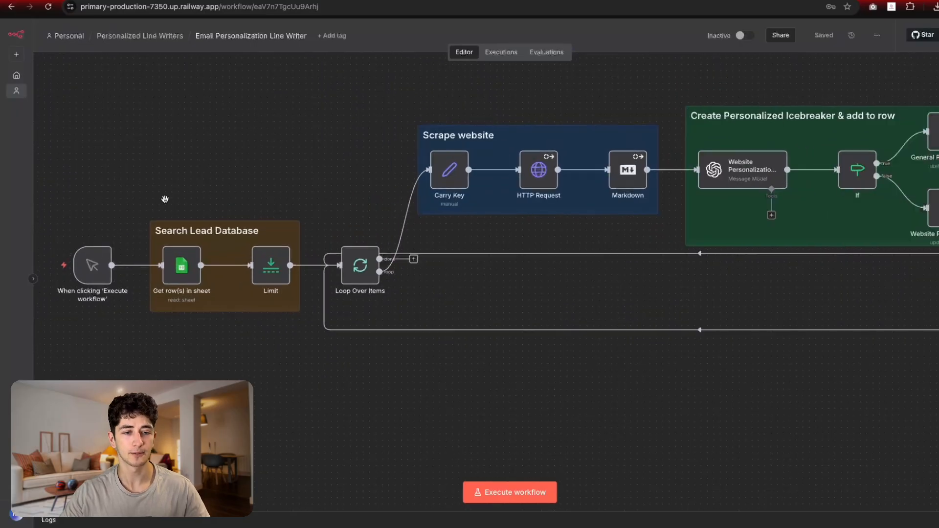
Step: Highlight the Search Lead Database, Scrape website, icebreaker and spreadsheet node groups in turn
{"action": "left_click_drag", "start_coordinate": [318, 156], "coordinate": [242, 218]}
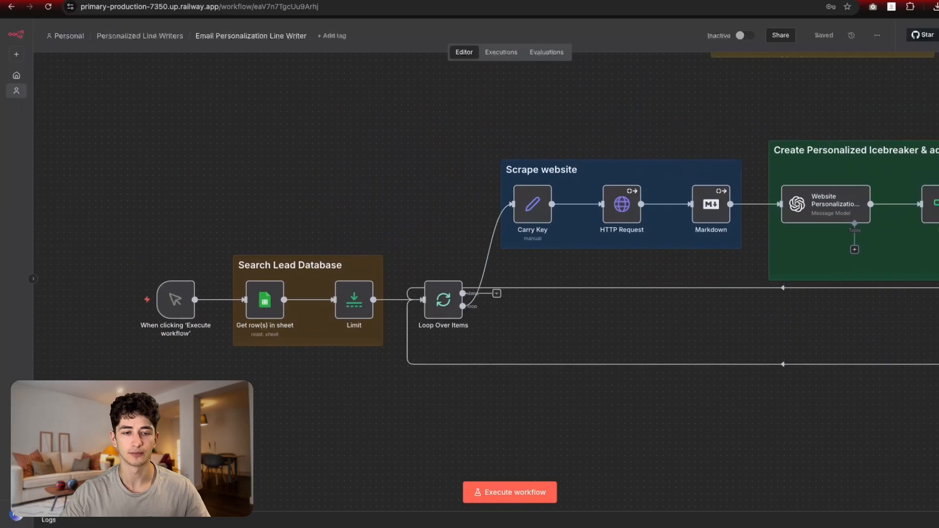
{"action": "left_click_drag", "start_coordinate": [234, 401], "coordinate": [177, 297]}
{"action": "left_click_drag", "start_coordinate": [172, 209], "coordinate": [263, 316]}
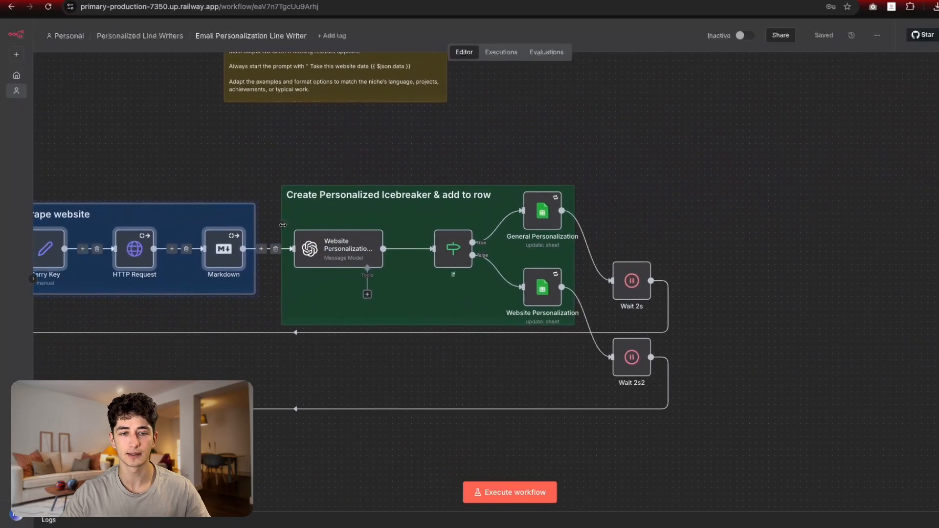
{"action": "left_click_drag", "start_coordinate": [244, 151], "coordinate": [574, 341]}
{"action": "left_click", "coordinate": [662, 223]}
{"action": "left_click_drag", "start_coordinate": [524, 140], "coordinate": [581, 348]}
{"action": "scroll", "coordinate": [312, 148], "scroll_direction": "left", "scroll_amount": 15}
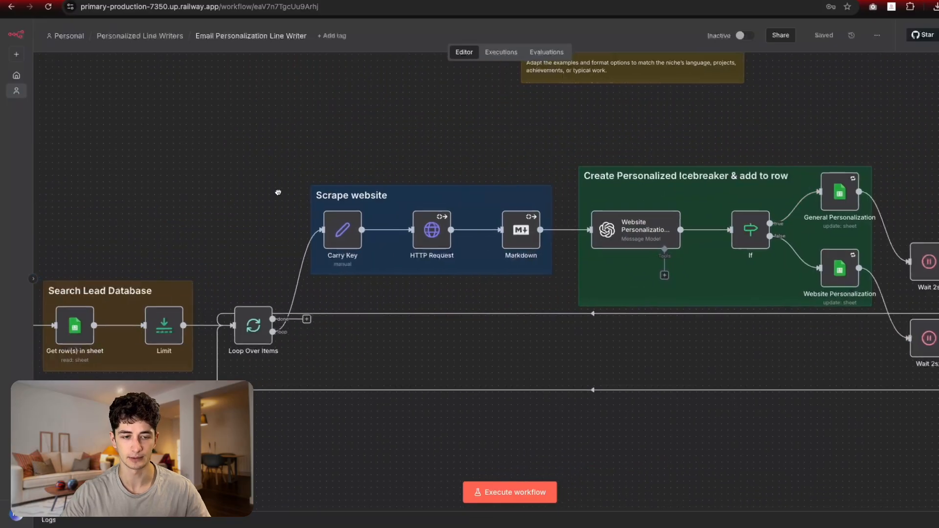
{"action": "scroll", "coordinate": [305, 279], "scroll_direction": "up", "scroll_amount": 3}
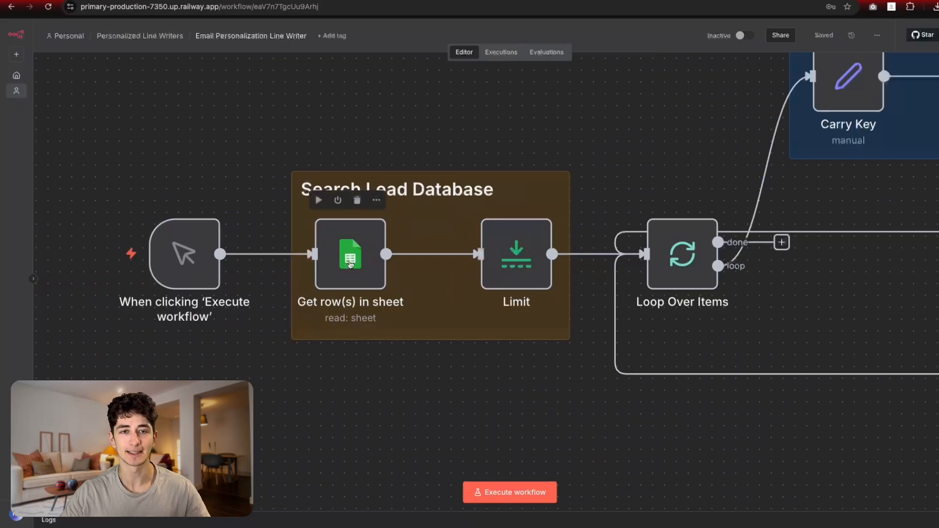
Step: Show the Email Personalization lead data and its empty Personalization column, then the Apollo people search
{"action": "left_click", "coordinate": [522, 1]}
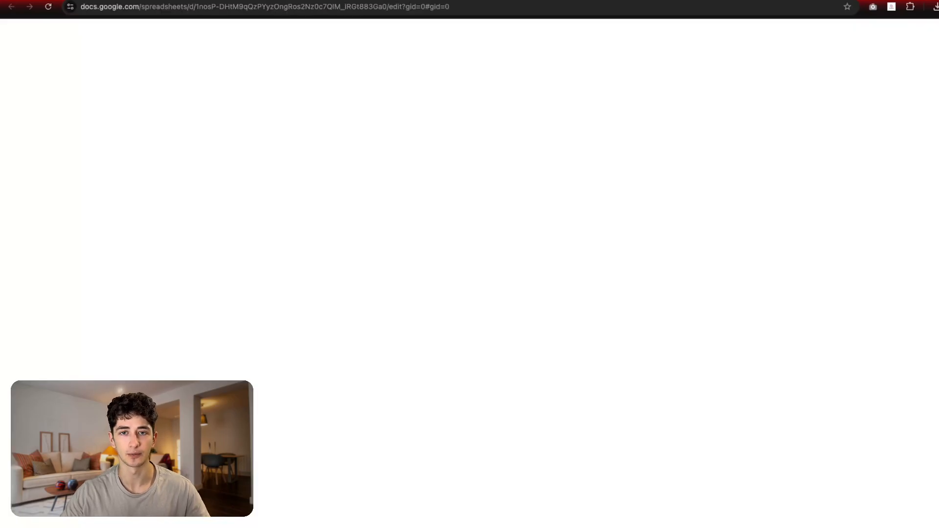
{"action": "left_click_drag", "start_coordinate": [49, 109], "coordinate": [329, 413]}
{"action": "left_click", "coordinate": [329, 413]}
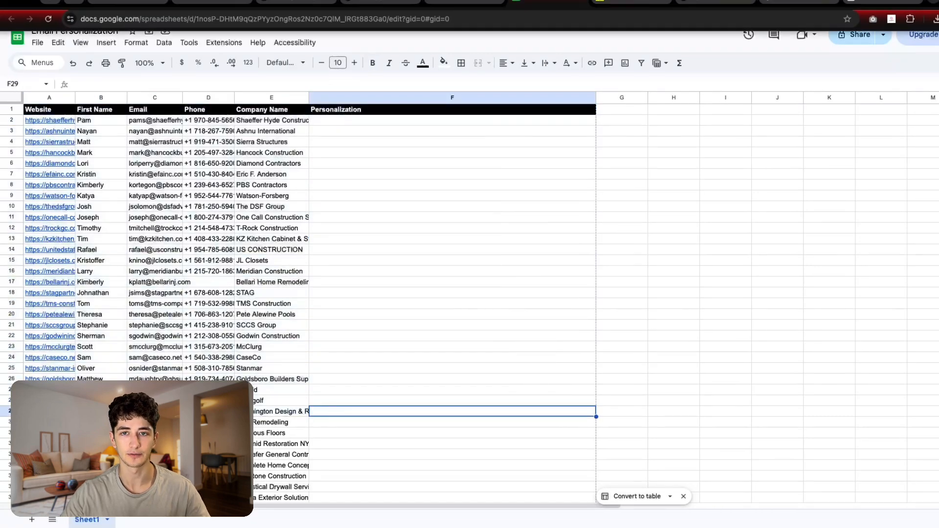
{"action": "left_click", "coordinate": [665, 1]}
{"action": "scroll", "coordinate": [326, 254], "scroll_direction": "down", "scroll_amount": 4}
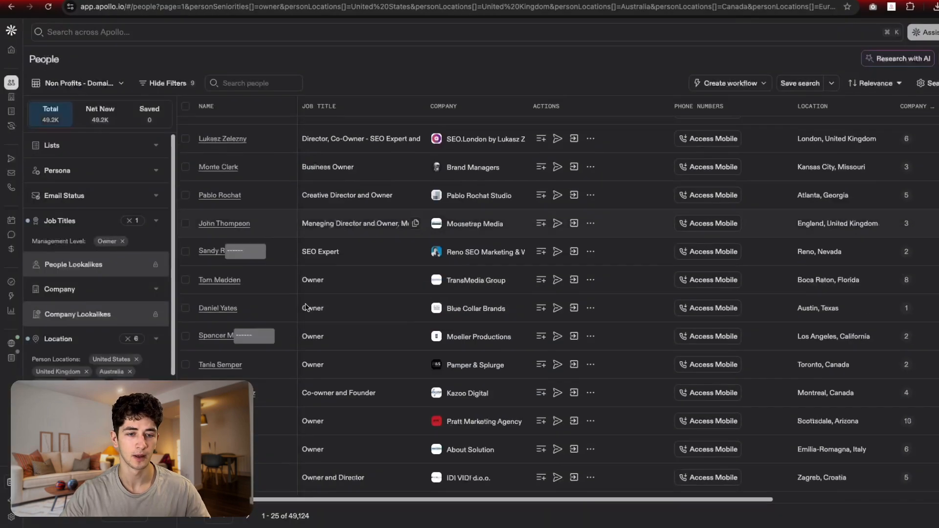
{"action": "scroll", "coordinate": [313, 306], "scroll_direction": "up", "scroll_amount": 4}
{"action": "scroll", "coordinate": [264, 295], "scroll_direction": "down", "scroll_amount": 5}
{"action": "scroll", "coordinate": [255, 294], "scroll_direction": "up", "scroll_amount": 5}
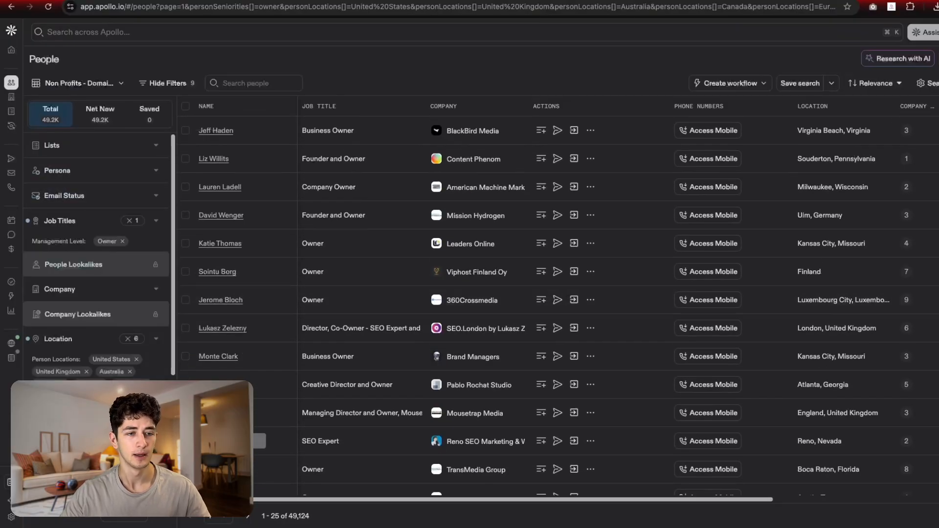
{"action": "scroll", "coordinate": [95, 360], "scroll_direction": "down", "scroll_amount": 4}
{"action": "scroll", "coordinate": [100, 357], "scroll_direction": "up", "scroll_amount": 2}
{"action": "scroll", "coordinate": [101, 356], "scroll_direction": "up", "scroll_amount": 3}
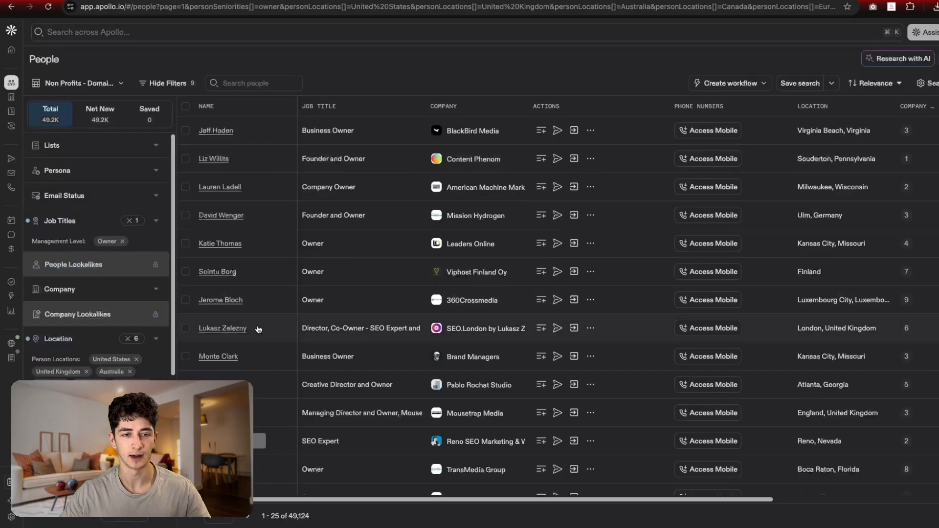
{"action": "scroll", "coordinate": [62, 331], "scroll_direction": "down", "scroll_amount": 5}
{"action": "scroll", "coordinate": [62, 332], "scroll_direction": "up", "scroll_amount": 5}
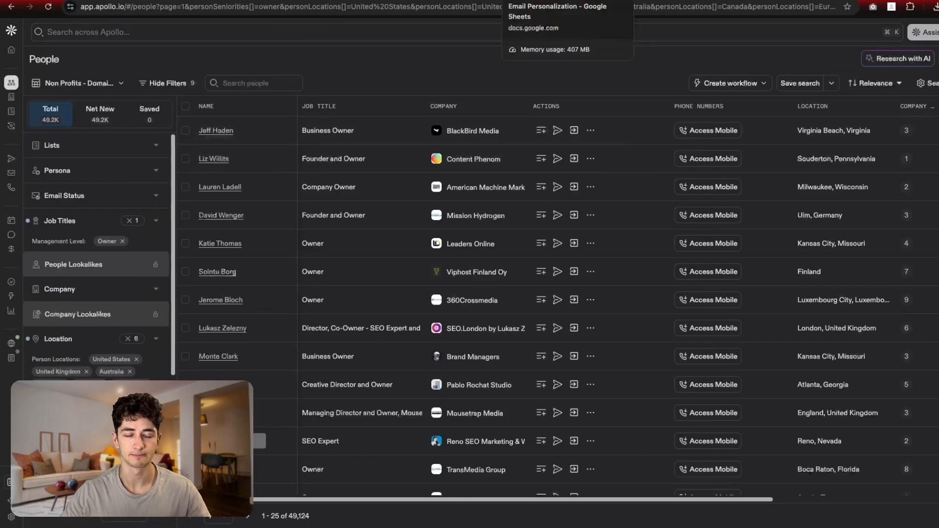
Step: Select the lead rows down to row 101 in Email Personalization, then open Get row(s) in sheet
{"action": "left_click", "coordinate": [567, 1]}
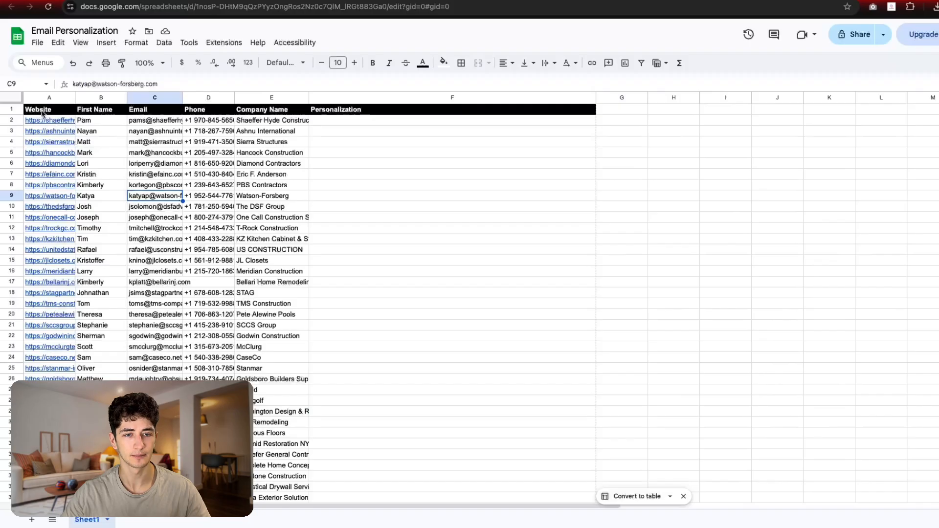
{"action": "left_click_drag", "start_coordinate": [42, 114], "coordinate": [299, 401]}
{"action": "scroll", "coordinate": [294, 431], "scroll_direction": "down", "scroll_amount": 14}
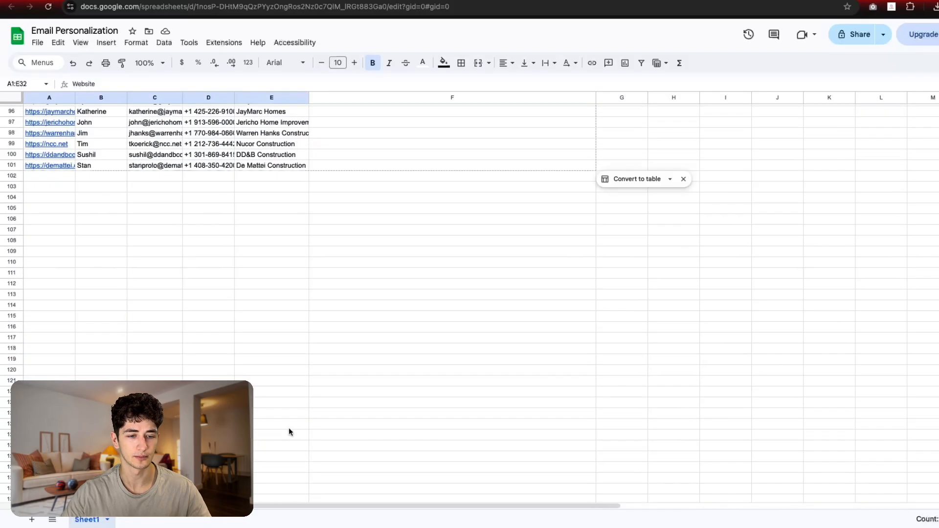
{"action": "scroll", "coordinate": [290, 432], "scroll_direction": "up", "scroll_amount": 5}
{"action": "left_click_drag", "start_coordinate": [274, 392], "coordinate": [16, 226]}
{"action": "scroll", "coordinate": [149, 262], "scroll_direction": "up", "scroll_amount": 16}
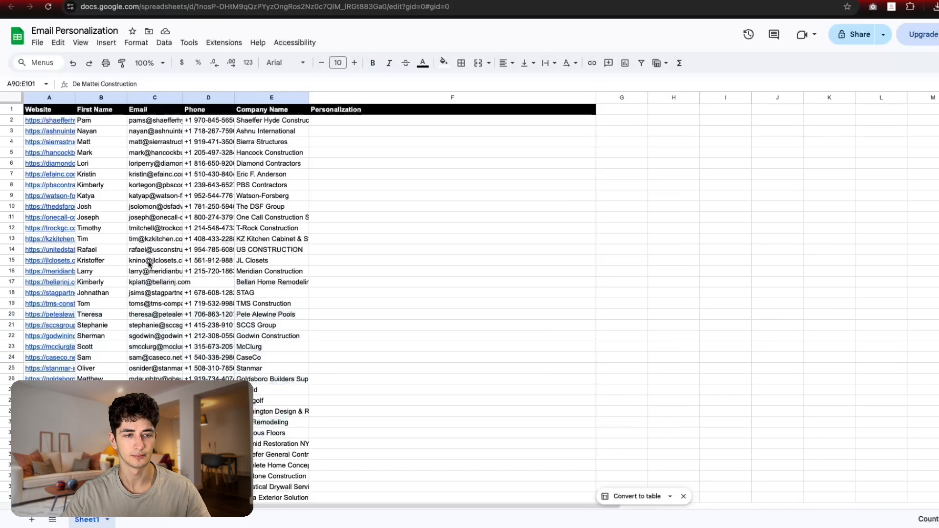
{"action": "left_click", "coordinate": [152, 250]}
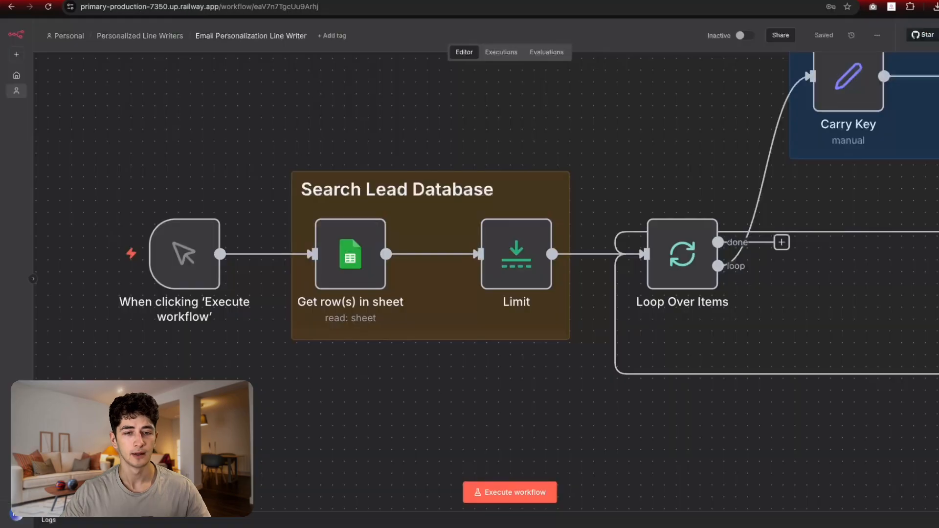
{"action": "double_click", "coordinate": [354, 277]}
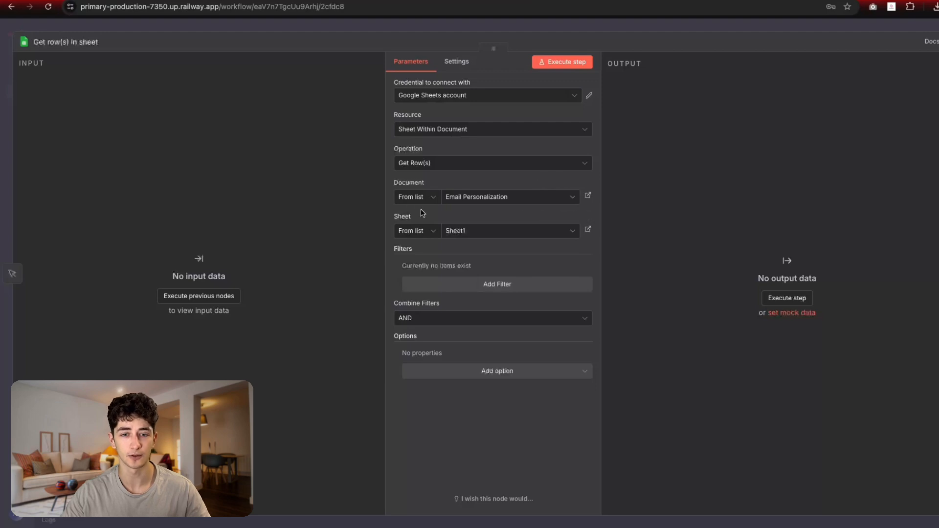
Step: Keep Email Personalization as the source document, matching the spreadsheet title, and close the node
{"action": "left_click", "coordinate": [473, 197]}
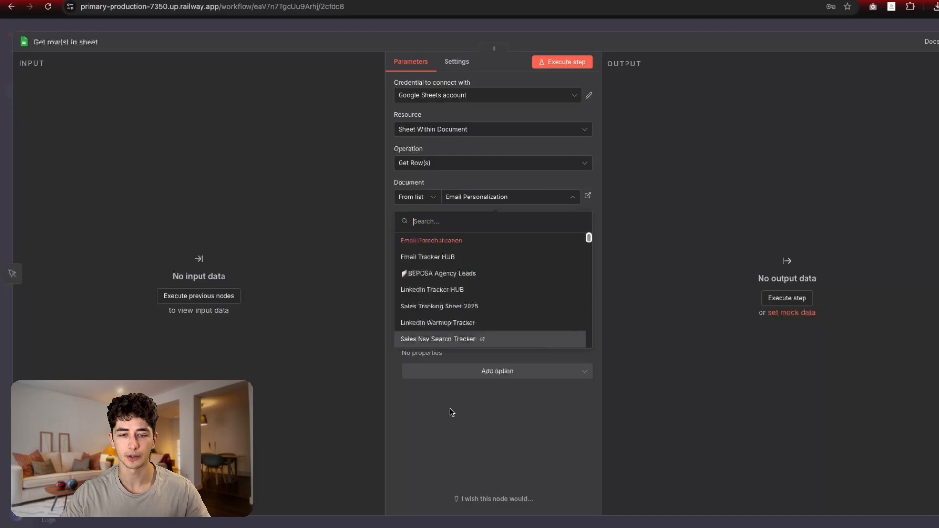
{"action": "left_click", "coordinate": [479, 177]}
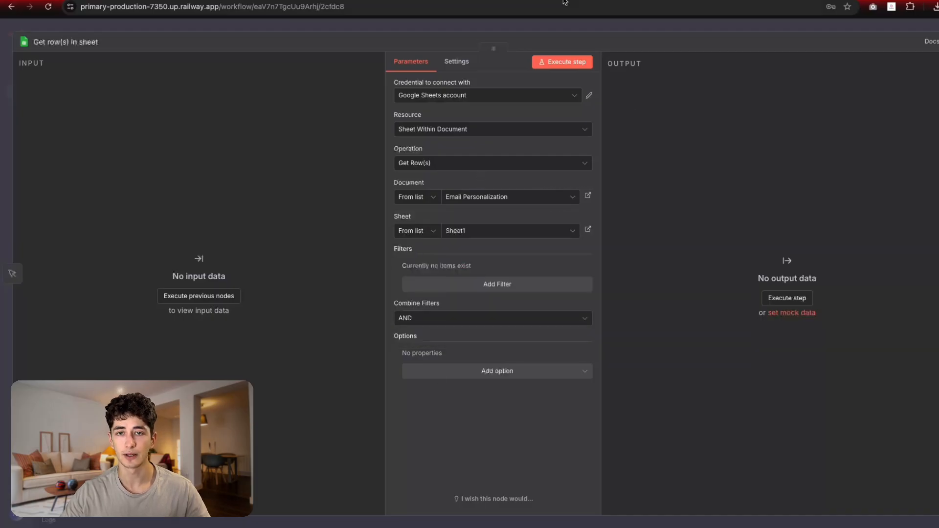
{"action": "left_click", "coordinate": [481, 0]}
{"action": "left_click", "coordinate": [64, 31]}
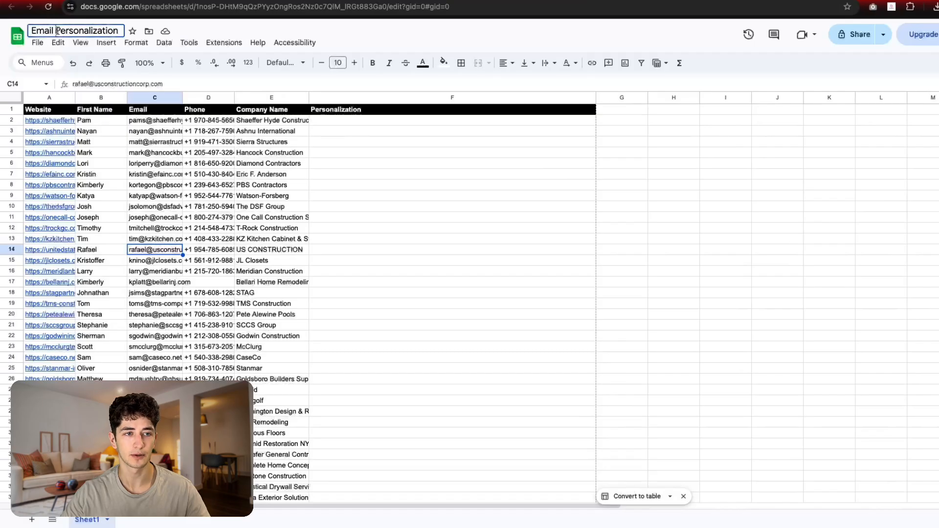
{"action": "left_click", "coordinate": [356, 0]}
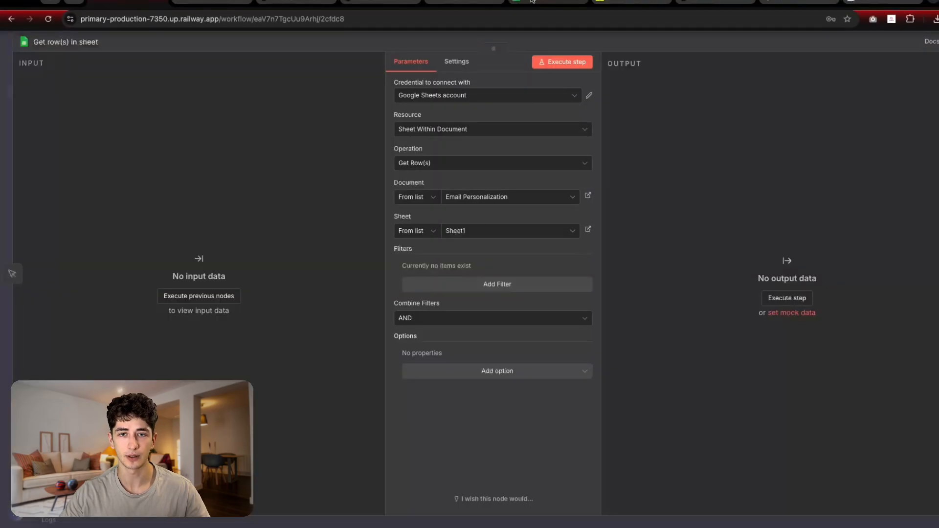
{"action": "left_click", "coordinate": [482, 0]}
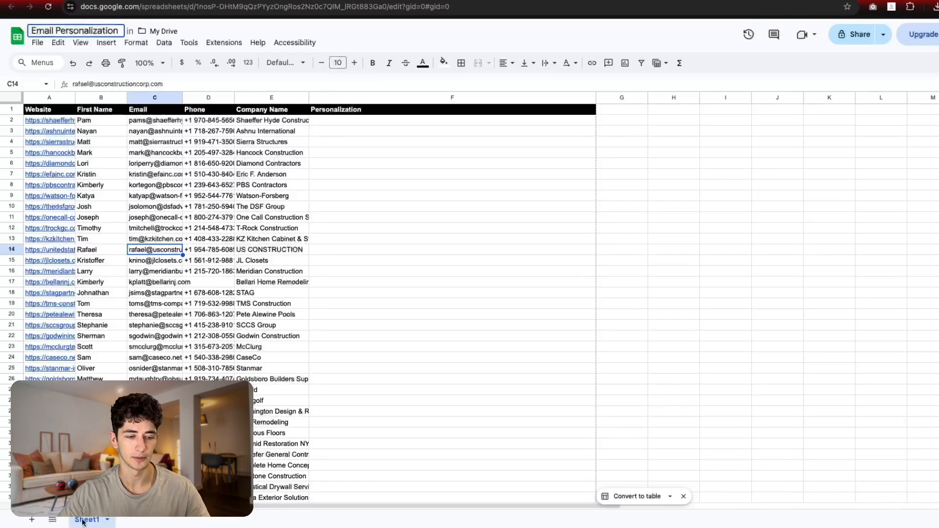
{"action": "left_click", "coordinate": [127, 1]}
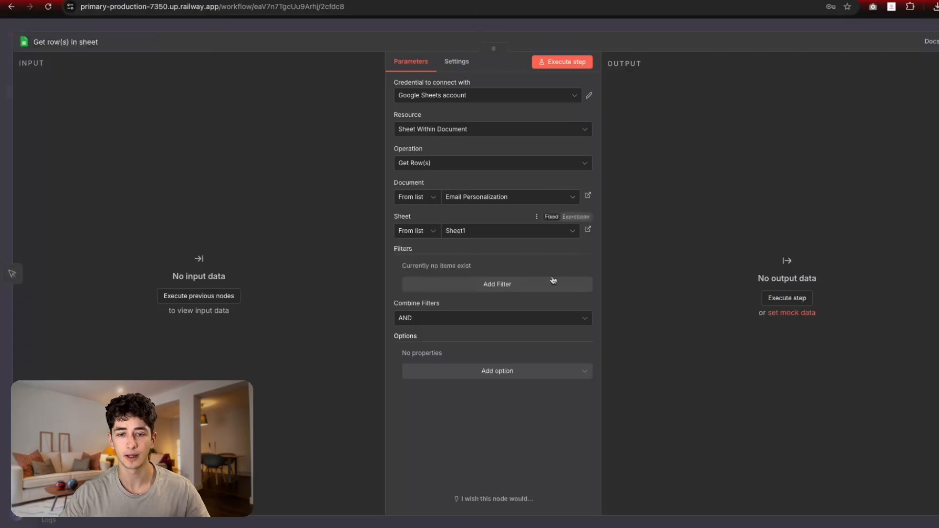
{"action": "left_click", "coordinate": [595, 30]}
Step: Check the Limit node's Max Items of 500 with Keep First Items, then close it
{"action": "scroll", "coordinate": [548, 225], "scroll_direction": "right", "scroll_amount": 5}
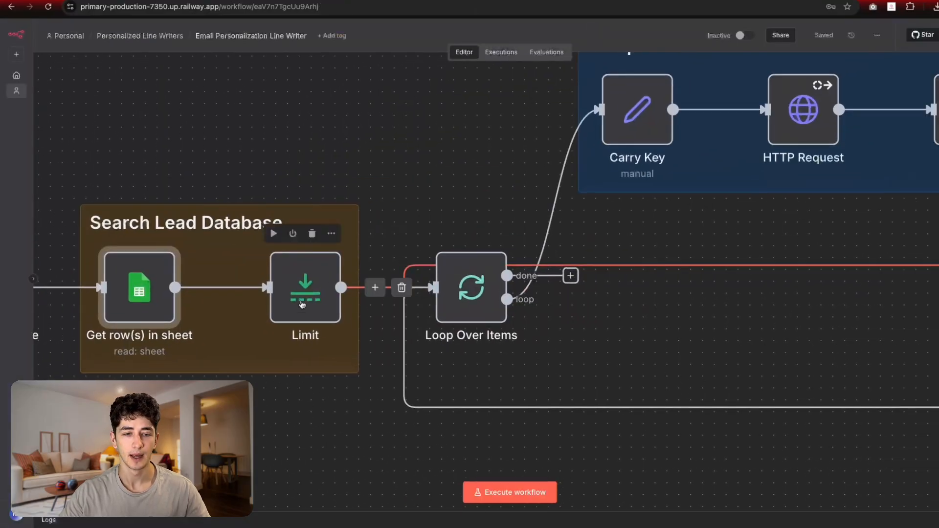
{"action": "scroll", "coordinate": [491, 172], "scroll_direction": "left", "scroll_amount": 2}
{"action": "double_click", "coordinate": [360, 278]}
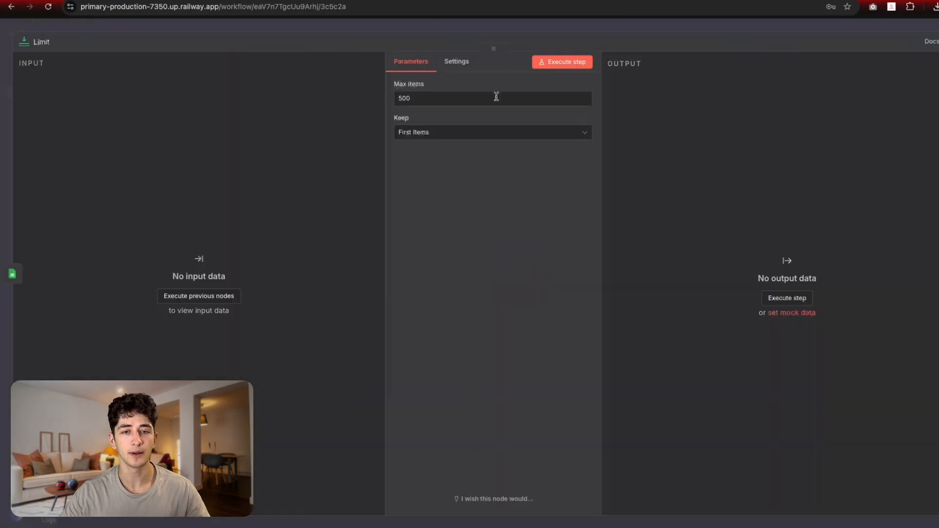
{"action": "left_click", "coordinate": [455, 28]}
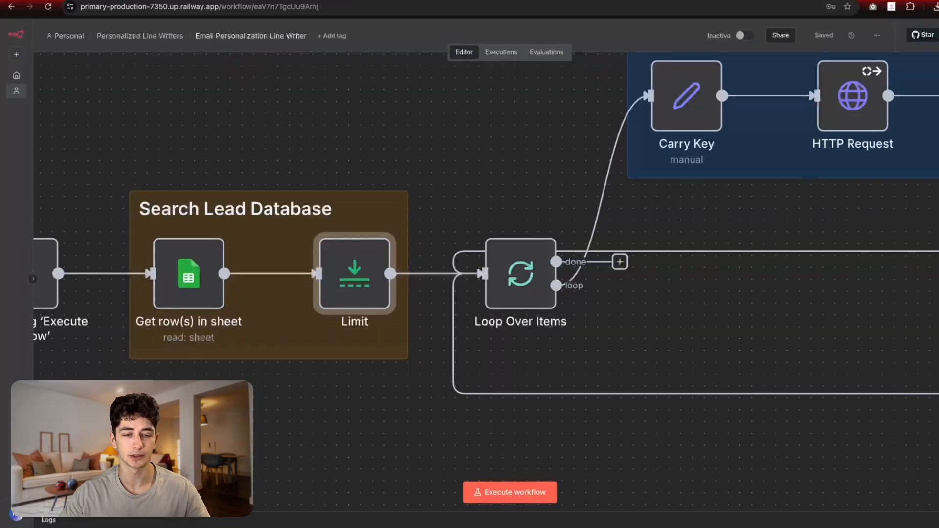
{"action": "scroll", "coordinate": [394, 368], "scroll_direction": "right", "scroll_amount": 3}
{"action": "scroll", "coordinate": [394, 368], "scroll_direction": "right", "scroll_amount": 2}
{"action": "scroll", "coordinate": [394, 318], "scroll_direction": "left", "scroll_amount": 4}
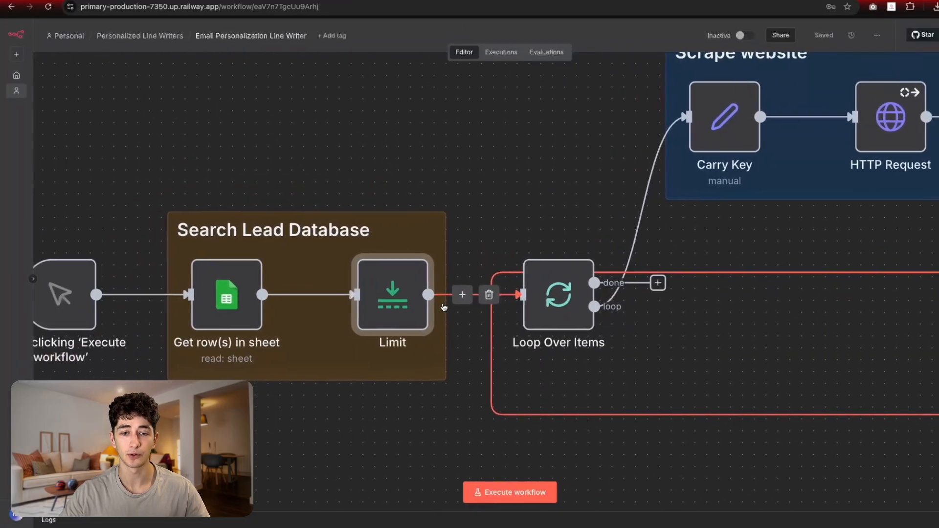
{"action": "double_click", "coordinate": [394, 294]}
{"action": "left_click", "coordinate": [417, 97]}
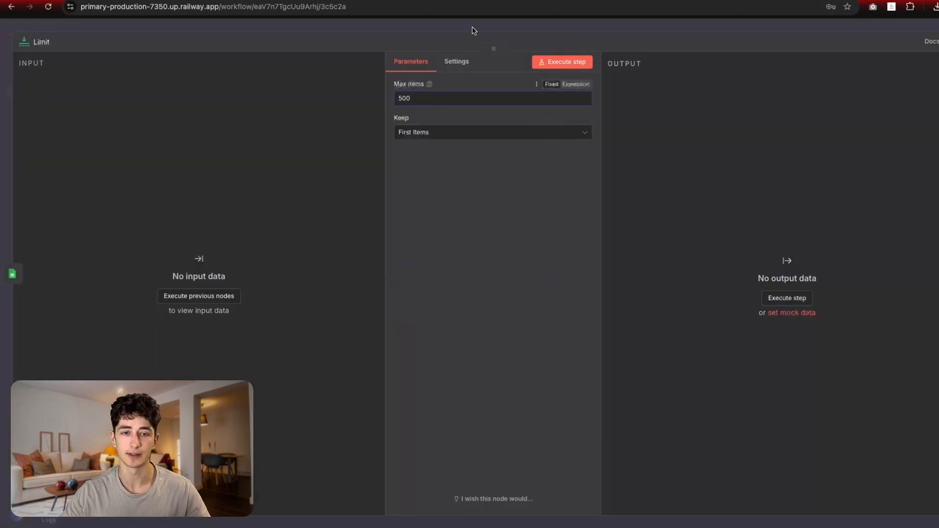
{"action": "left_click", "coordinate": [444, 33]}
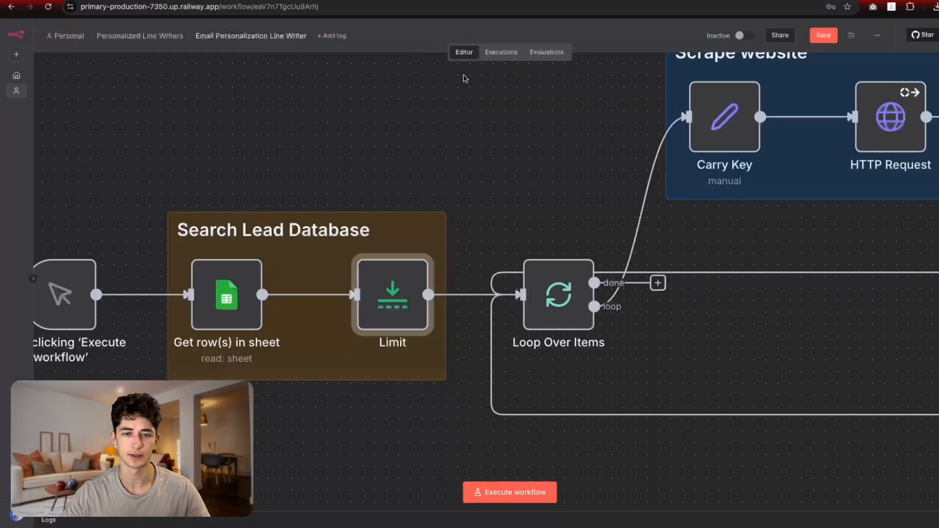
{"action": "scroll", "coordinate": [383, 204], "scroll_direction": "right", "scroll_amount": 5}
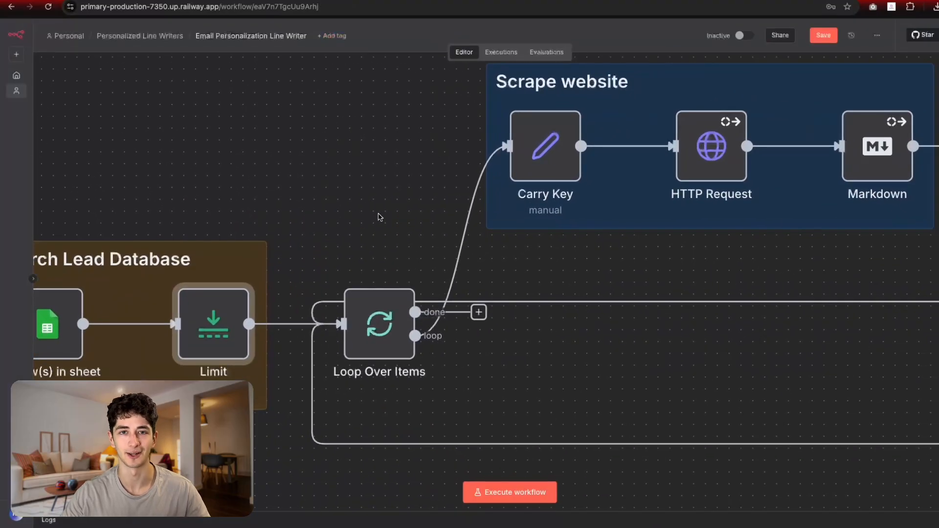
{"action": "scroll", "coordinate": [385, 311], "scroll_direction": "left", "scroll_amount": 5}
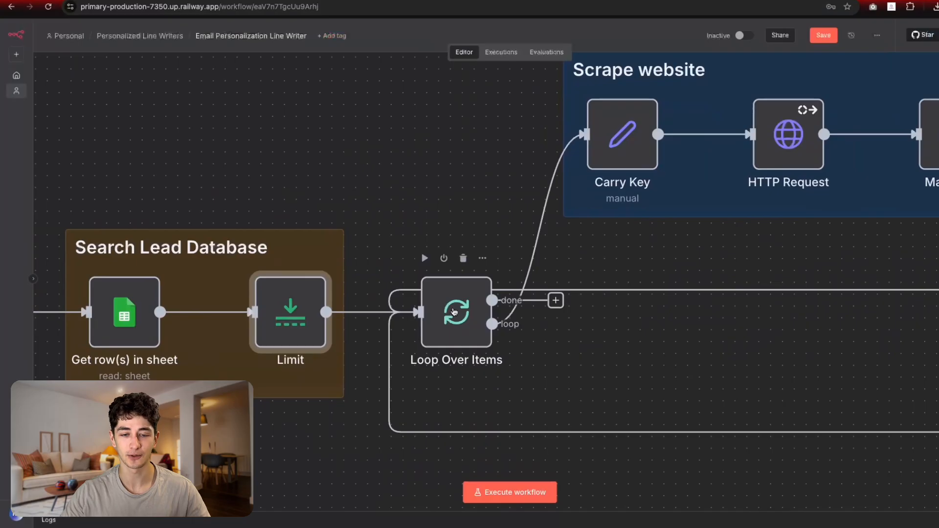
{"action": "scroll", "coordinate": [453, 311], "scroll_direction": "down", "scroll_amount": 6}
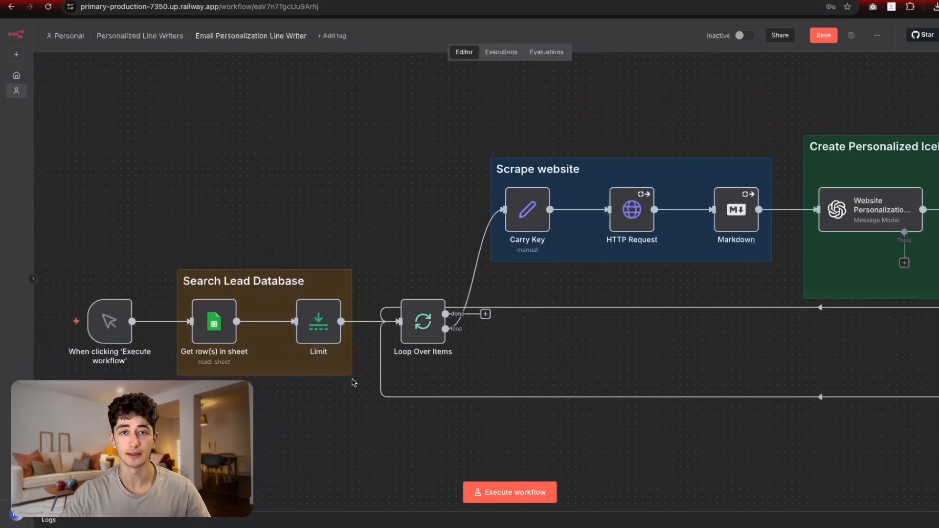
{"action": "scroll", "coordinate": [240, 352], "scroll_direction": "right", "scroll_amount": 2}
{"action": "scroll", "coordinate": [404, 346], "scroll_direction": "right", "scroll_amount": 5}
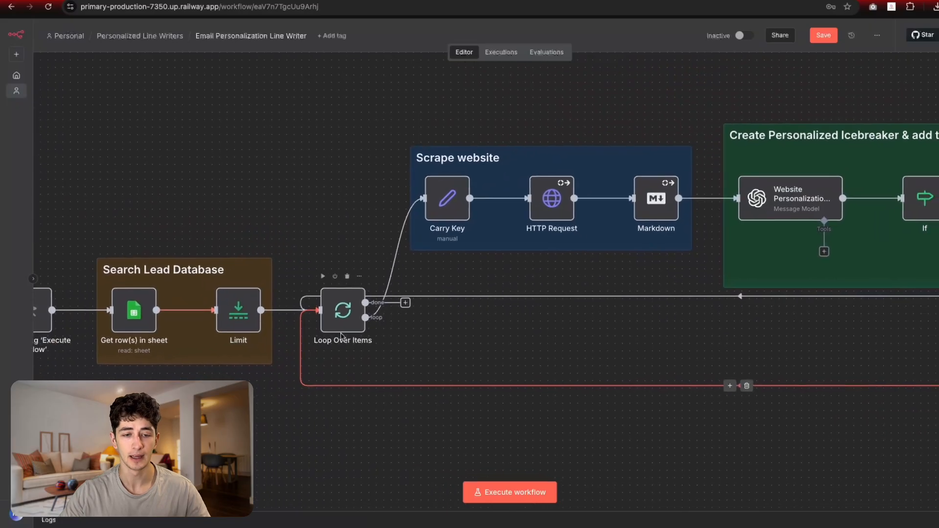
{"action": "double_click", "coordinate": [339, 306]}
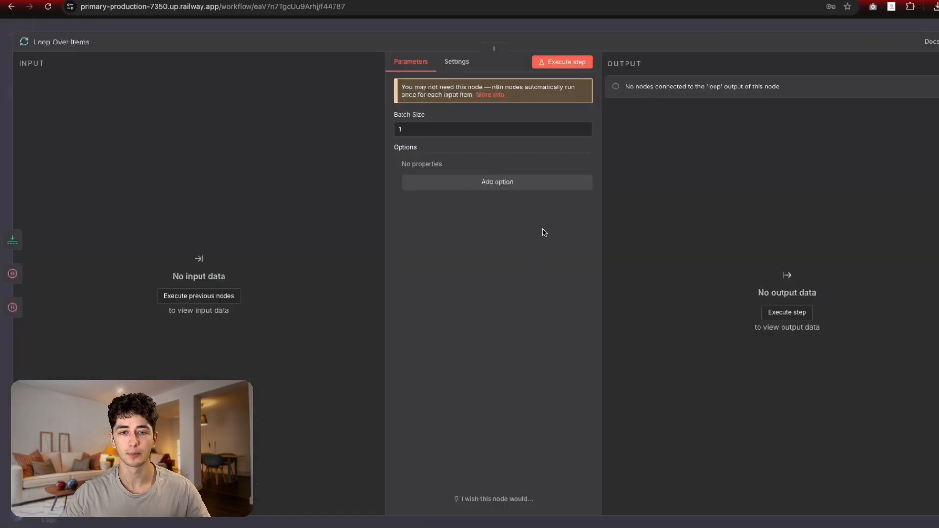
{"action": "left_click", "coordinate": [600, 26]}
{"action": "scroll", "coordinate": [479, 240], "scroll_direction": "right", "scroll_amount": 6}
{"action": "scroll", "coordinate": [484, 254], "scroll_direction": "down", "scroll_amount": 2}
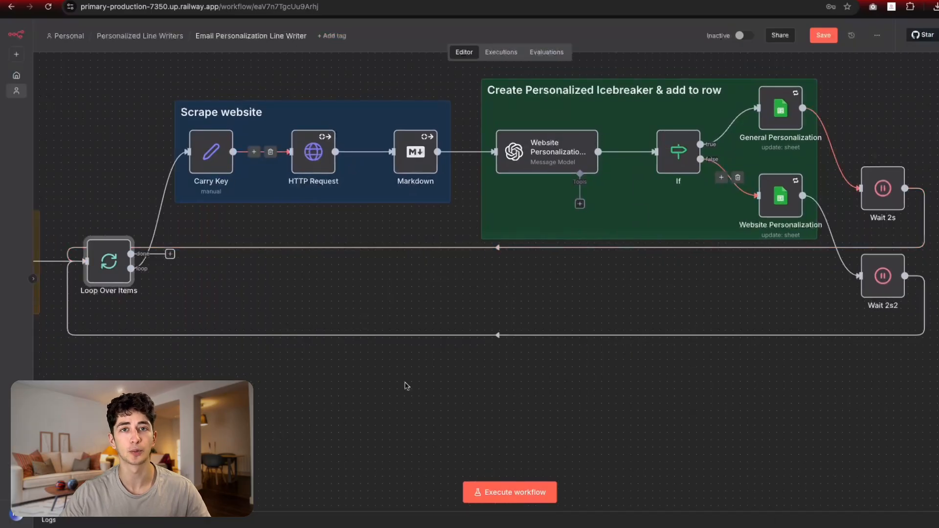
{"action": "scroll", "coordinate": [460, 372], "scroll_direction": "left", "scroll_amount": 5}
{"action": "scroll", "coordinate": [459, 372], "scroll_direction": "up", "scroll_amount": 2}
{"action": "double_click", "coordinate": [290, 333]}
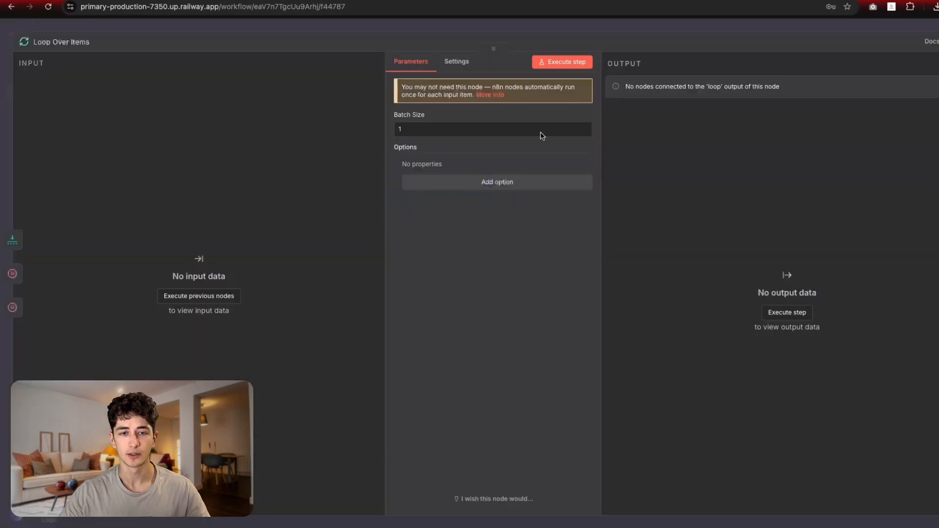
{"action": "left_click", "coordinate": [585, 28]}
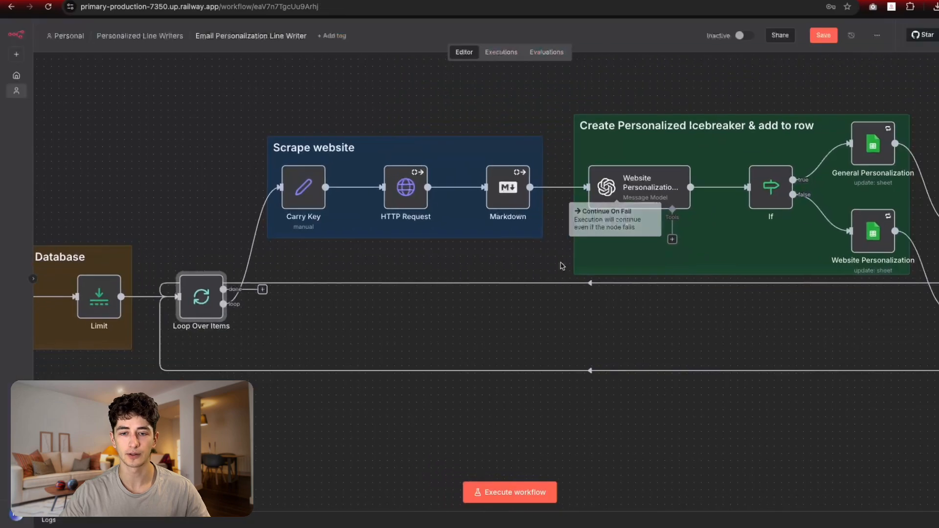
{"action": "scroll", "coordinate": [549, 336], "scroll_direction": "right", "scroll_amount": 3}
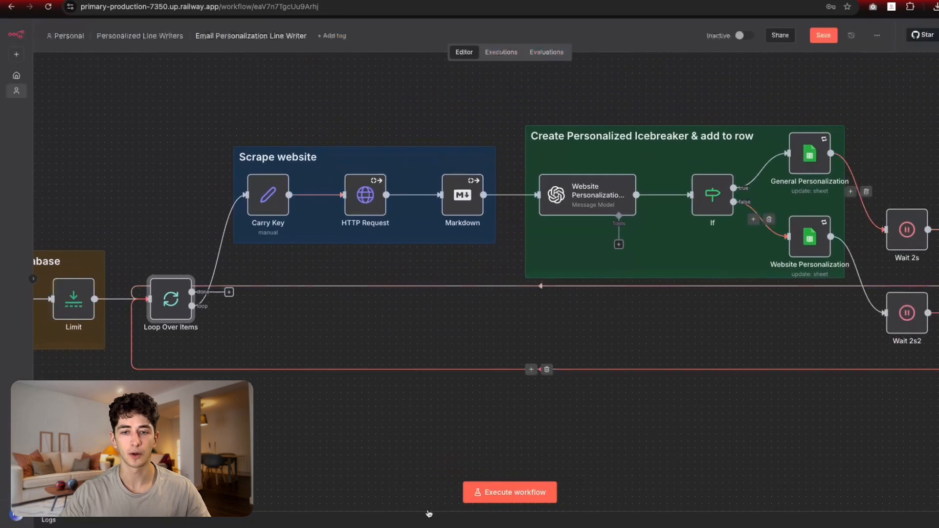
{"action": "left_click", "coordinate": [533, 2]}
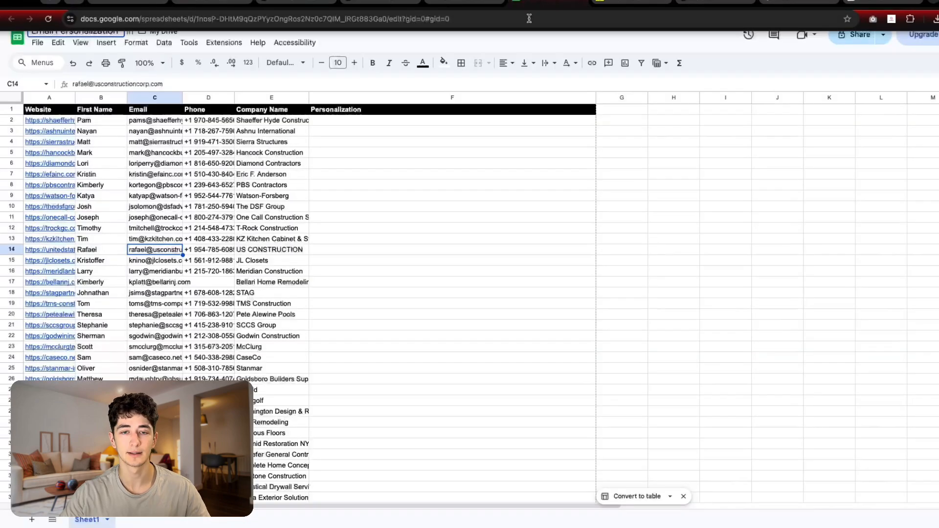
{"action": "left_click_drag", "start_coordinate": [369, 121], "coordinate": [408, 404]}
{"action": "left_click", "coordinate": [409, 432]}
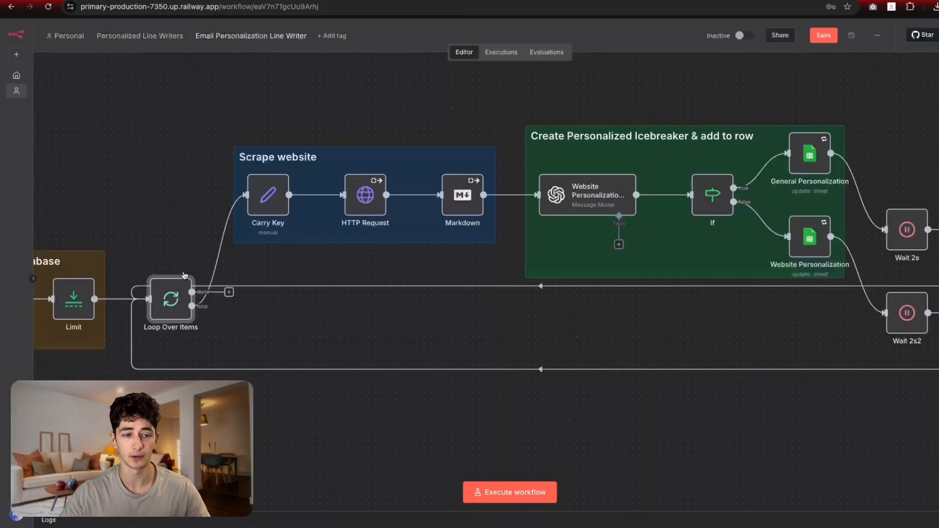
{"action": "double_click", "coordinate": [168, 298]}
{"action": "left_click", "coordinate": [464, 30]}
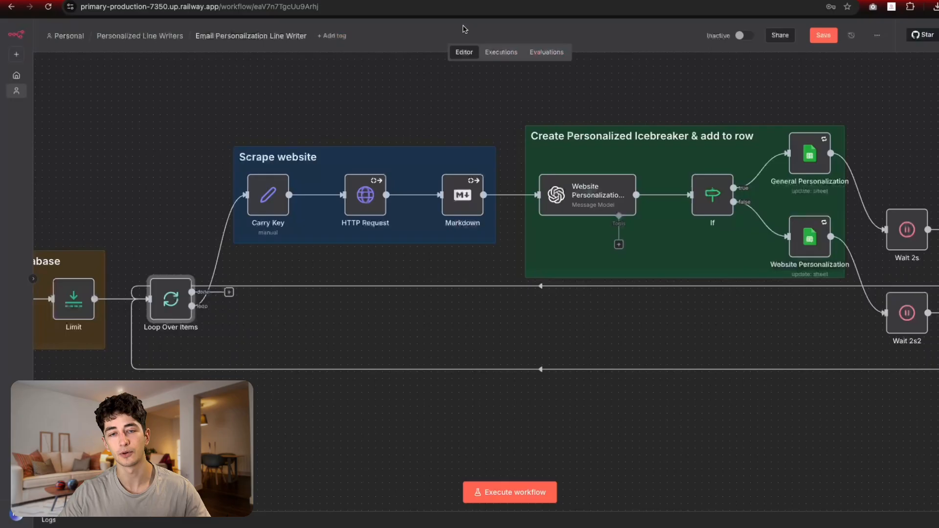
Step: Pan the canvas over the sticky note, Search Lead Database group, trigger and loop nodes
{"action": "left_click_drag", "start_coordinate": [439, 119], "coordinate": [415, 191]}
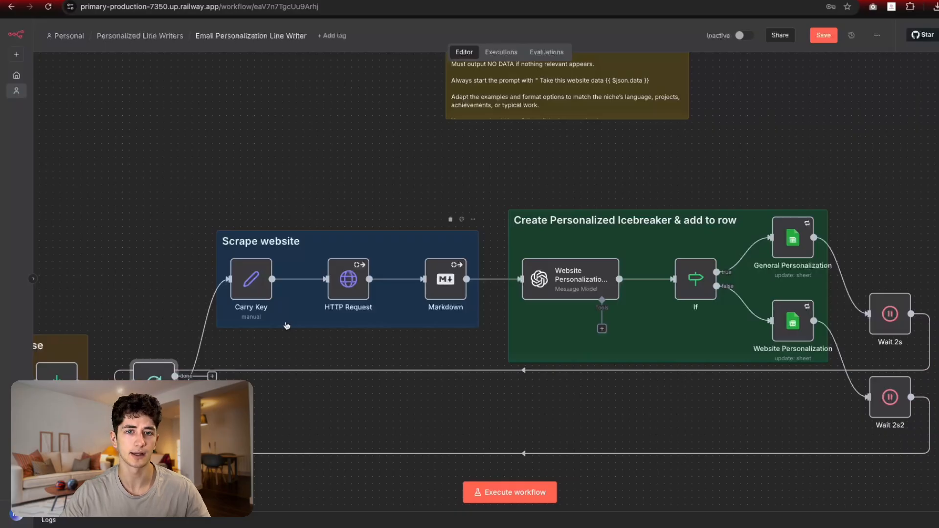
{"action": "left_click", "coordinate": [572, 292]}
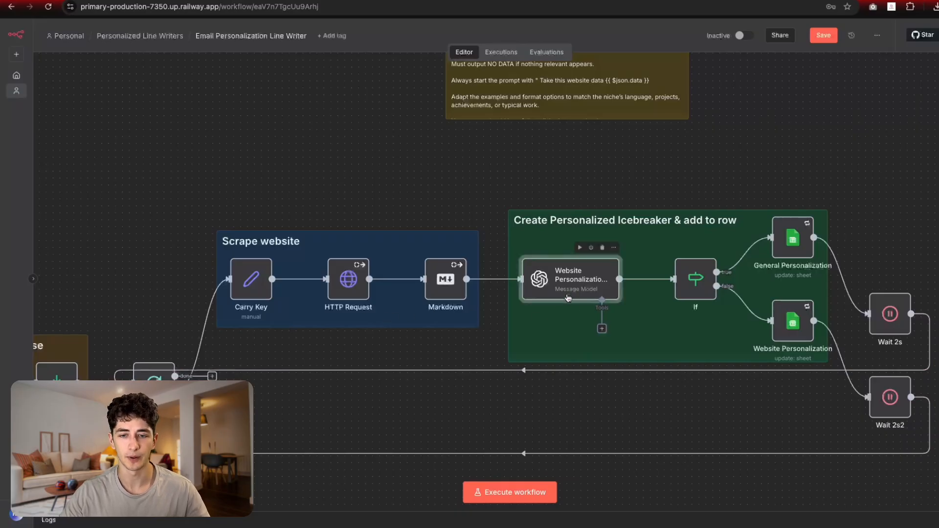
{"action": "left_click", "coordinate": [381, 181]}
{"action": "left_click_drag", "start_coordinate": [298, 196], "coordinate": [410, 194]}
{"action": "left_click_drag", "start_coordinate": [233, 406], "coordinate": [344, 400]}
{"action": "left_click_drag", "start_coordinate": [432, 400], "coordinate": [446, 379]}
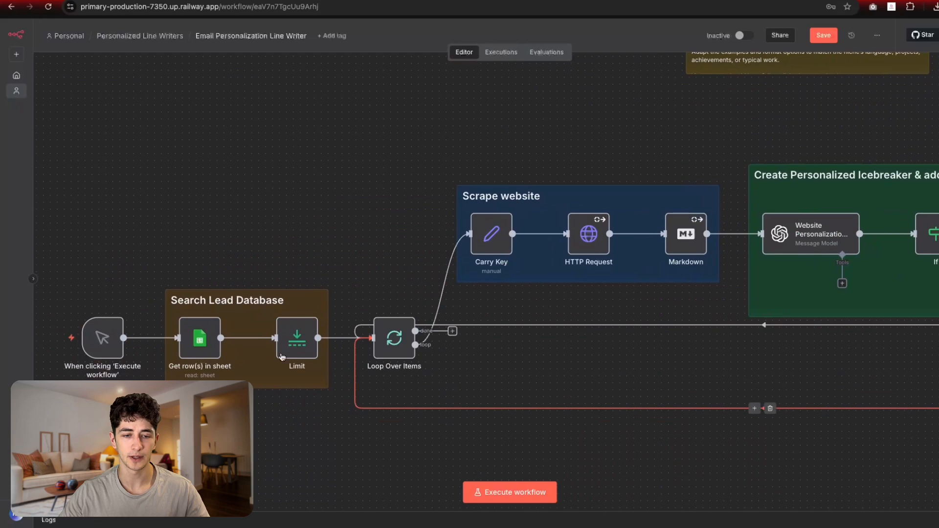
Step: Execute the Loop Over Items step with its preceding nodes, loading the 100 lead rows
{"action": "left_click", "coordinate": [387, 338]}
{"action": "double_click", "coordinate": [387, 338]}
{"action": "left_click", "coordinate": [540, 66]}
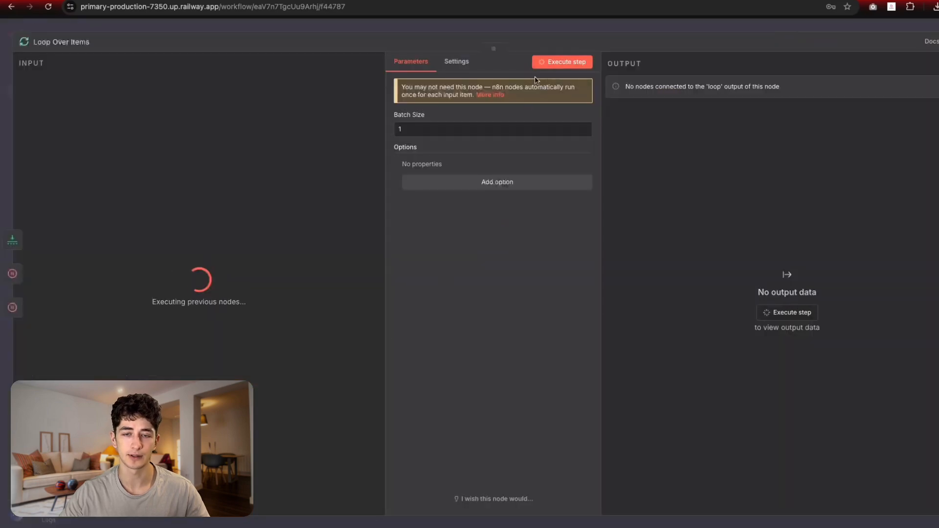
{"action": "left_click", "coordinate": [419, 30]}
Step: Select the lead database nodes, then open the Carry Key node's settings
{"action": "left_click_drag", "start_coordinate": [52, 419], "coordinate": [431, 286]}
{"action": "left_click", "coordinate": [511, 392]}
{"action": "left_click_drag", "start_coordinate": [512, 393], "coordinate": [469, 416]}
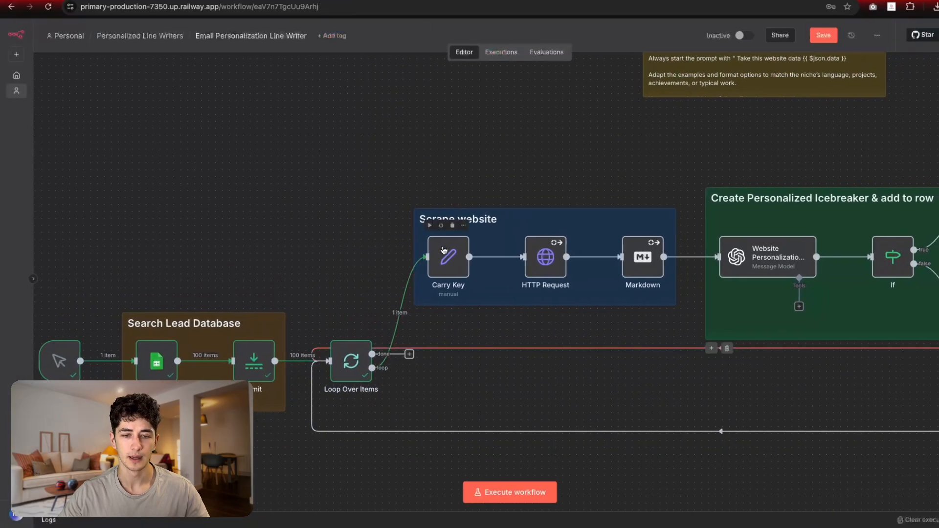
{"action": "left_click", "coordinate": [447, 263]}
{"action": "double_click", "coordinate": [447, 263]}
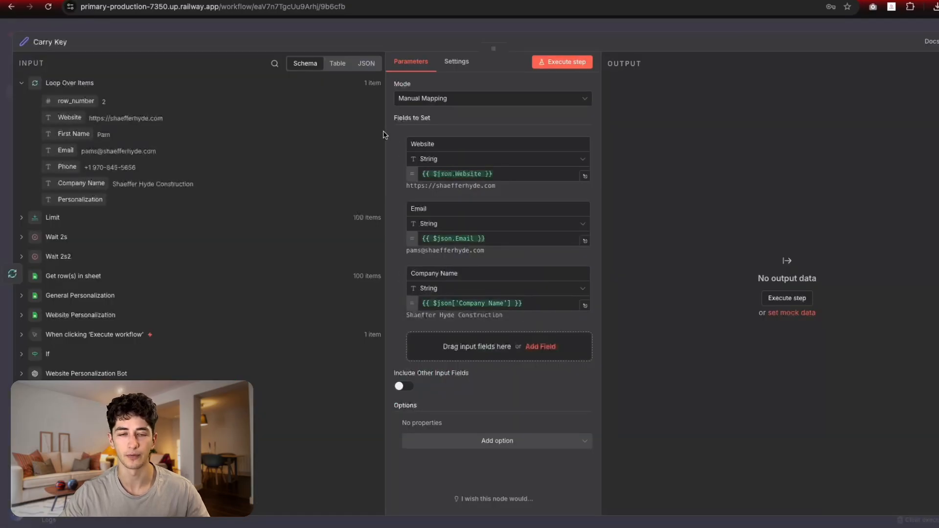
Step: Compare the spreadsheet's column headers and Personalization column with Carry Key's fields, then close it
{"action": "left_click", "coordinate": [528, 0]}
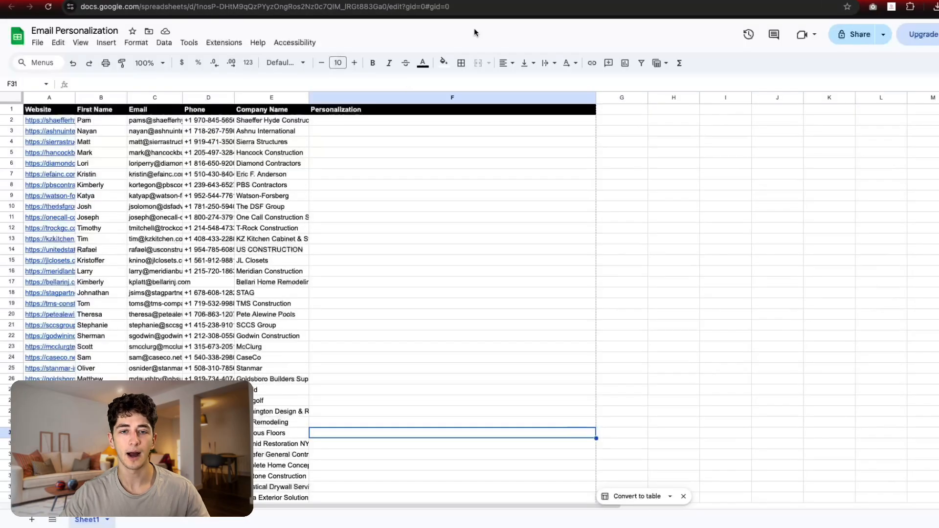
{"action": "left_click", "coordinate": [303, 171]}
{"action": "left_click_drag", "start_coordinate": [28, 107], "coordinate": [362, 112]}
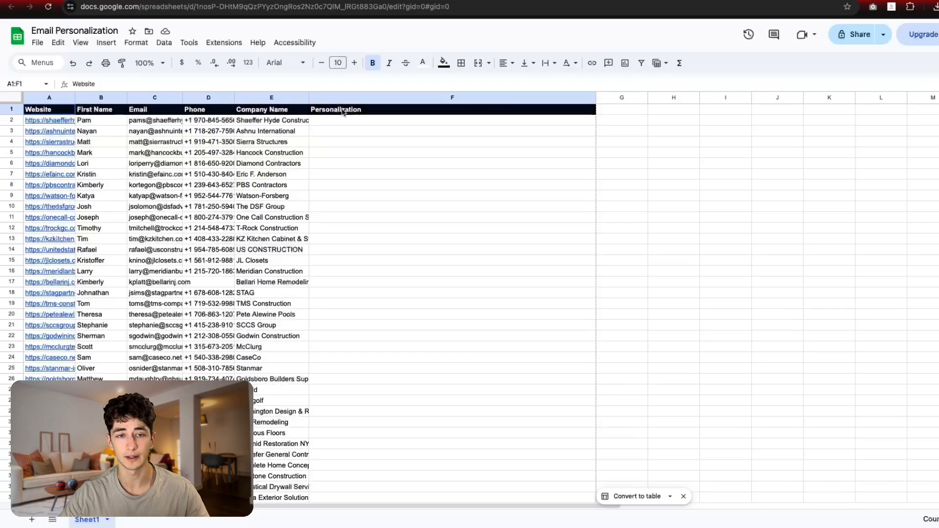
{"action": "left_click", "coordinate": [356, 147]}
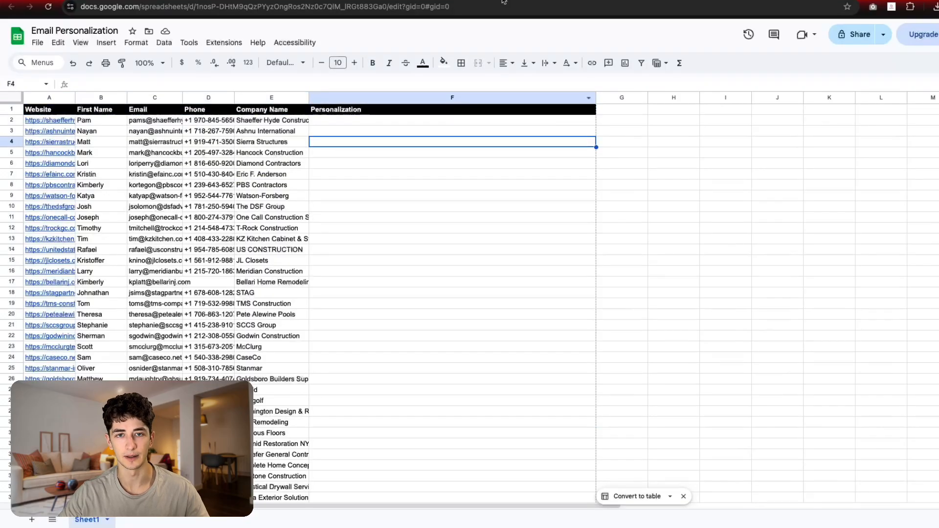
{"action": "left_click", "coordinate": [137, 0]}
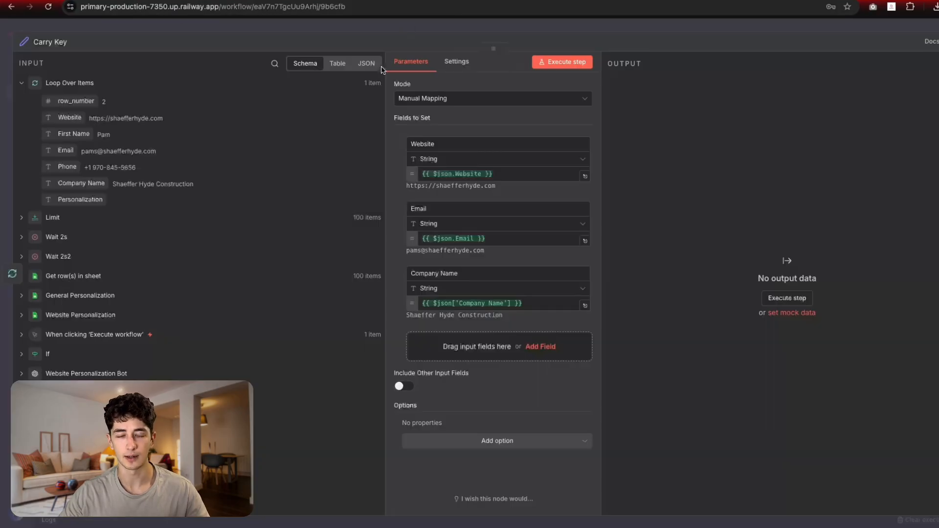
{"action": "key", "text": "Escape"}
Step: Replace Carry Key's three fields with Website, Email and Company Name dragged from the input
{"action": "double_click", "coordinate": [444, 274]}
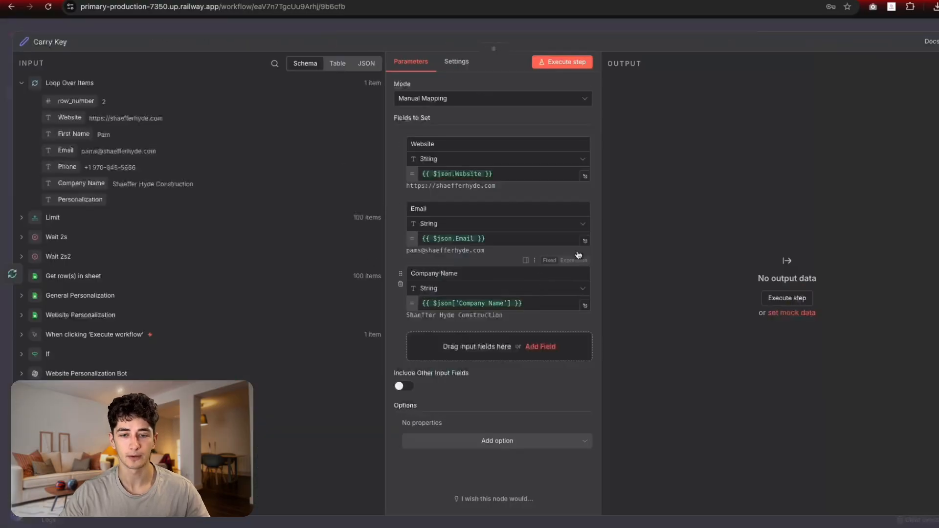
{"action": "left_click", "coordinate": [401, 289]}
{"action": "left_click", "coordinate": [401, 224]}
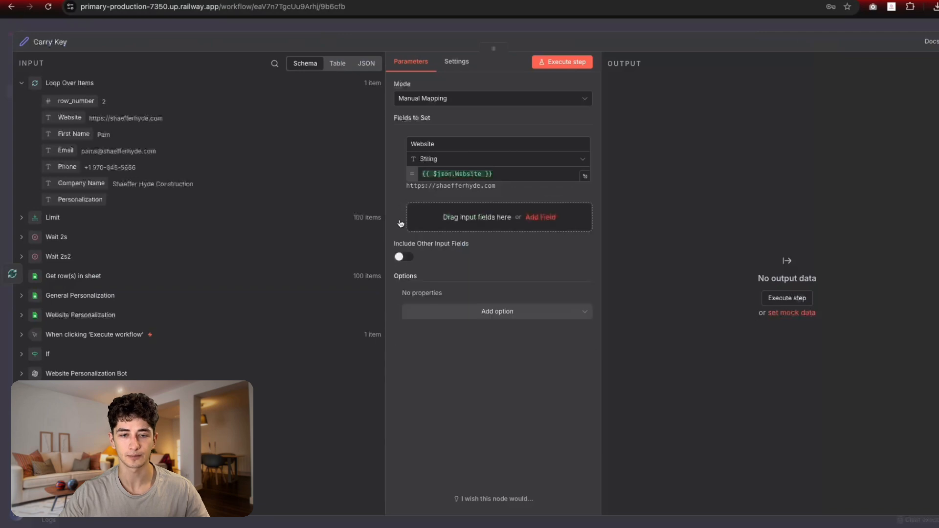
{"action": "left_click", "coordinate": [401, 166]}
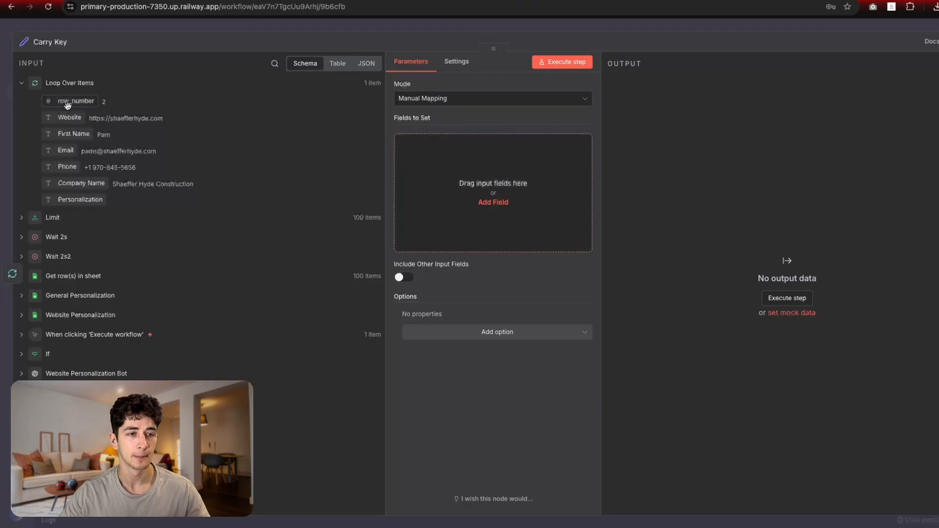
{"action": "left_click_drag", "start_coordinate": [69, 117], "coordinate": [431, 172]}
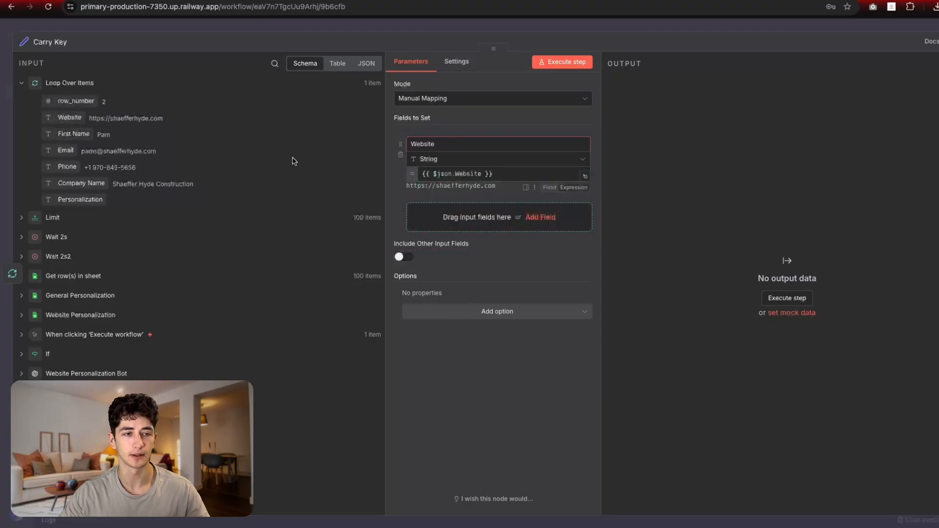
{"action": "left_click_drag", "start_coordinate": [65, 150], "coordinate": [454, 217]}
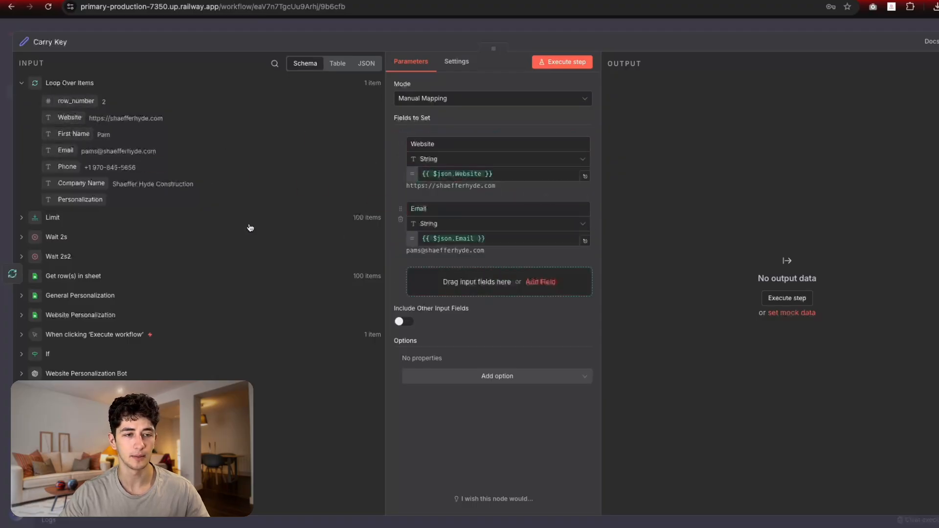
{"action": "left_click_drag", "start_coordinate": [74, 183], "coordinate": [455, 282]}
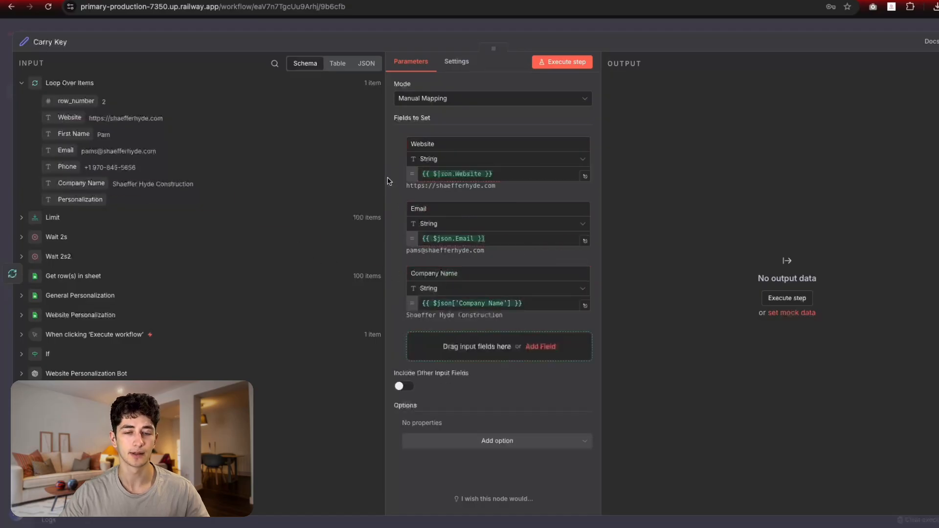
{"action": "key", "text": "Escape"}
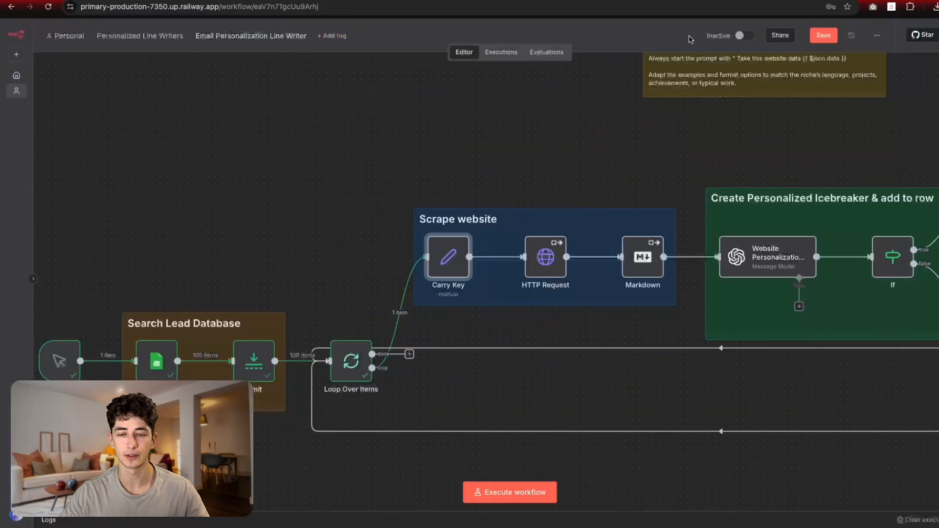
{"action": "scroll", "coordinate": [541, 193], "scroll_direction": "right", "scroll_amount": 3}
Step: Run the earlier nodes and map the lead's Website field into the HTTP Request URL
{"action": "double_click", "coordinate": [400, 253]}
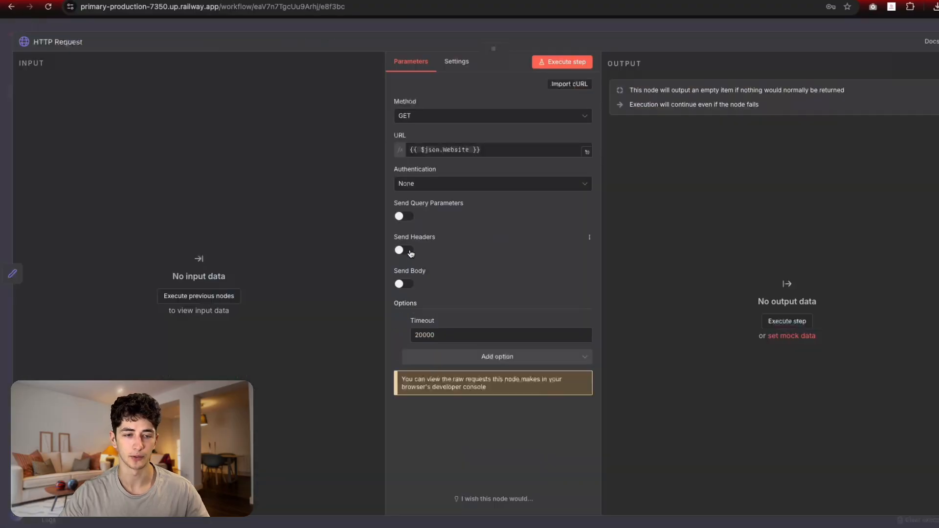
{"action": "left_click", "coordinate": [208, 299]}
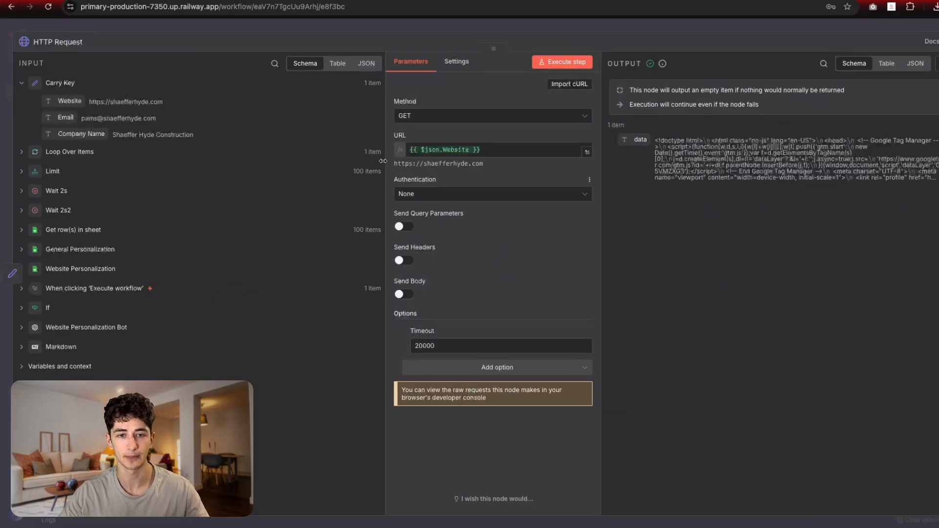
{"action": "left_click_drag", "start_coordinate": [69, 101], "coordinate": [479, 149]}
{"action": "key", "text": "BackSpace"}
{"action": "key", "text": "BackSpace"}
{"action": "key", "text": "BackSpace"}
{"action": "key", "text": "BackSpace"}
{"action": "key", "text": "BackSpace"}
{"action": "key", "text": "BackSpace"}
{"action": "key", "text": "BackSpace"}
{"action": "key", "text": "BackSpace"}
{"action": "key", "text": "BackSpace"}
{"action": "key", "text": "BackSpace"}
{"action": "key", "text": "BackSpace"}
{"action": "key", "text": "BackSpace"}
{"action": "key", "text": "BackSpace"}
{"action": "key", "text": "BackSpace"}
{"action": "key", "text": "BackSpace"}
{"action": "key", "text": "BackSpace"}
{"action": "key", "text": "BackSpace"}
{"action": "key", "text": "BackSpace"}
{"action": "key", "text": "BackSpace"}
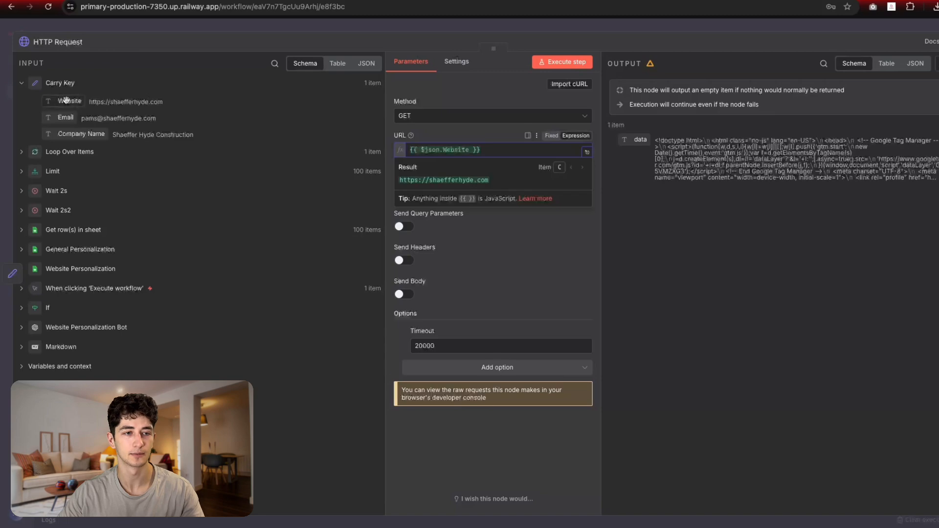
{"action": "left_click", "coordinate": [484, 134]}
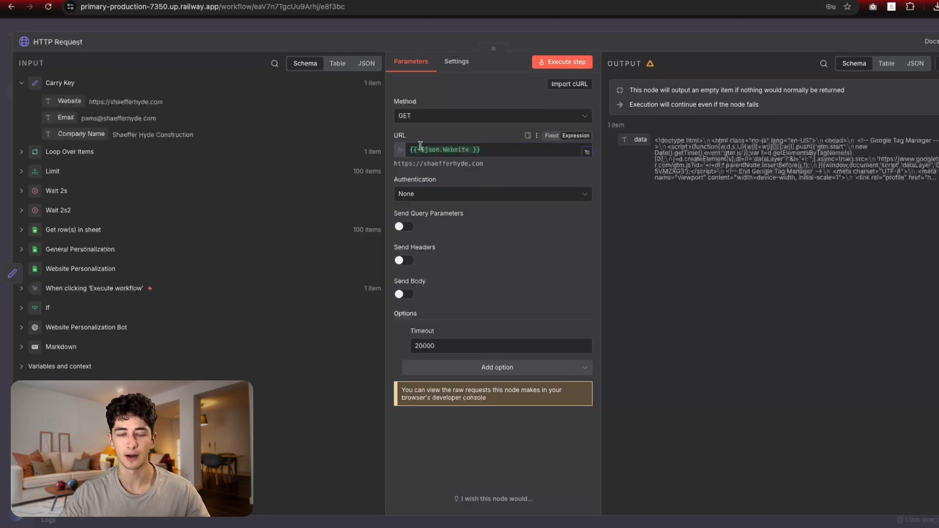
{"action": "left_click", "coordinate": [322, 30]}
{"action": "left_click_drag", "start_coordinate": [617, 196], "coordinate": [421, 200]}
{"action": "left_click_drag", "start_coordinate": [301, 183], "coordinate": [387, 187]}
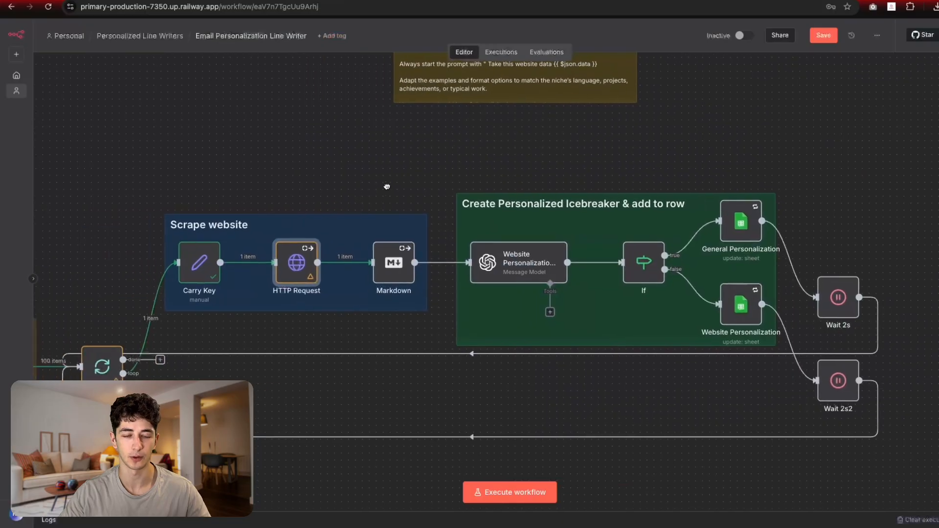
{"action": "left_click", "coordinate": [391, 272]}
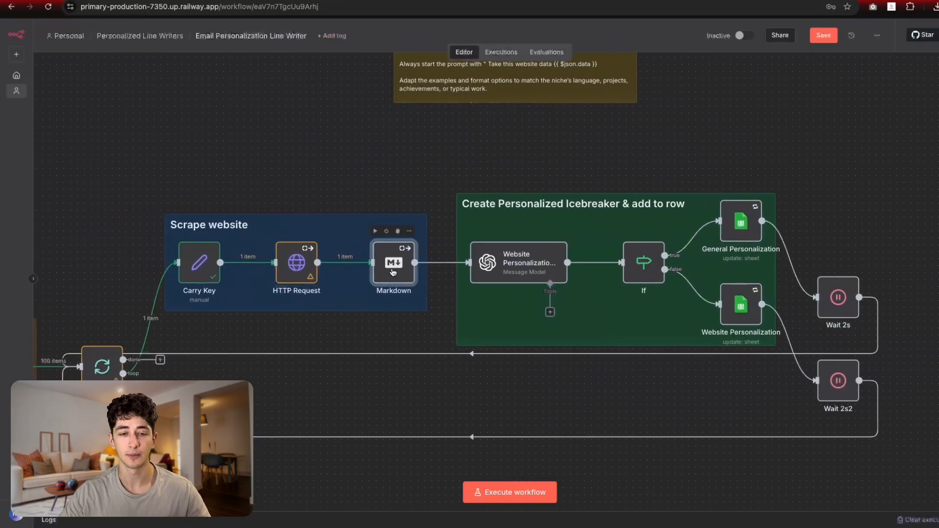
{"action": "double_click", "coordinate": [393, 273]}
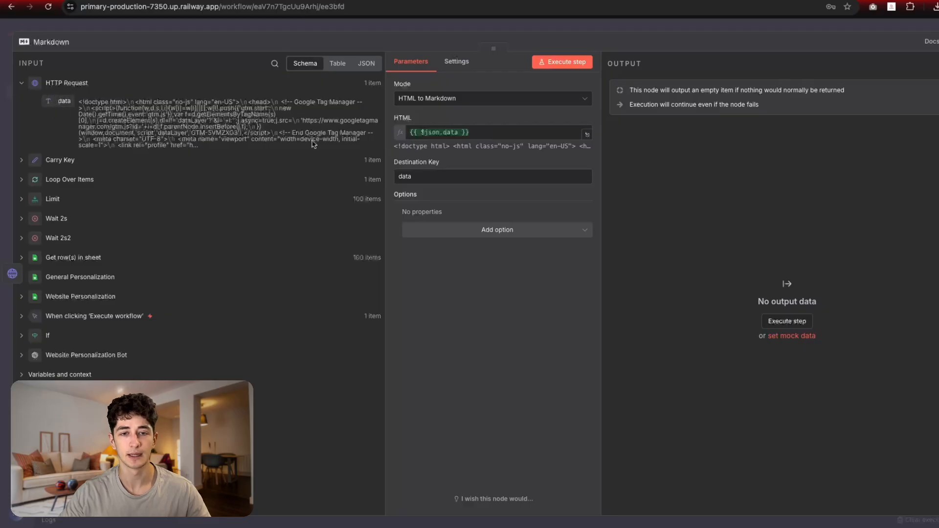
{"action": "left_click", "coordinate": [456, 132]}
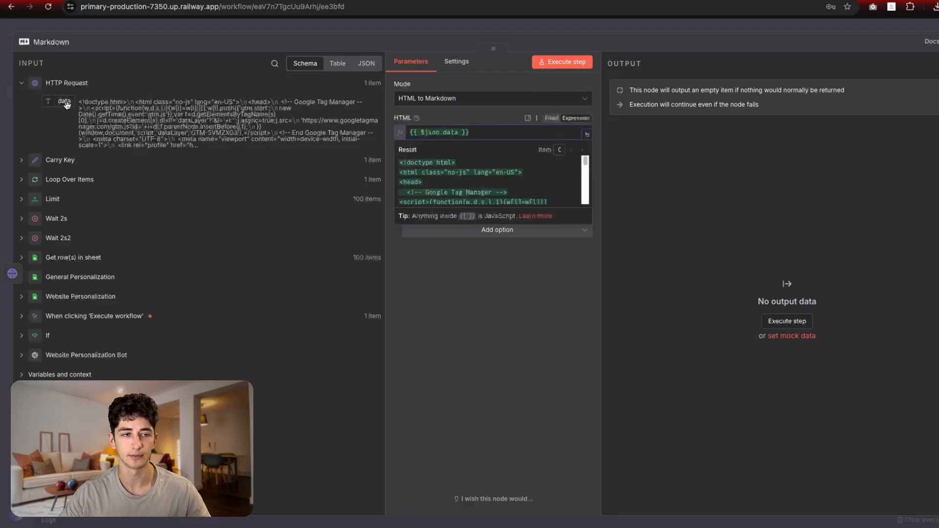
{"action": "left_click", "coordinate": [488, 29]}
{"action": "scroll", "coordinate": [467, 151], "scroll_direction": "right", "scroll_amount": 2}
{"action": "scroll", "coordinate": [467, 151], "scroll_direction": "up", "scroll_amount": 2}
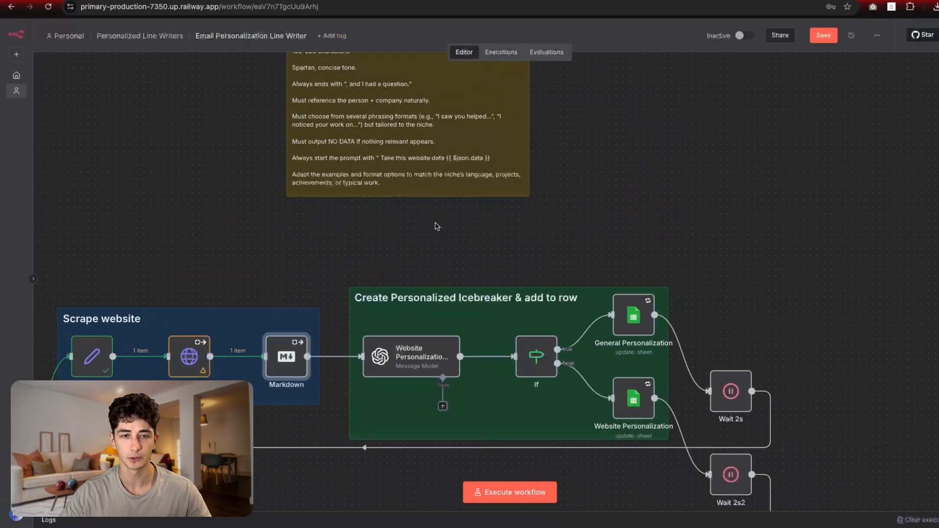
{"action": "scroll", "coordinate": [437, 239], "scroll_direction": "down", "scroll_amount": 1}
{"action": "scroll", "coordinate": [434, 250], "scroll_direction": "down", "scroll_amount": 1}
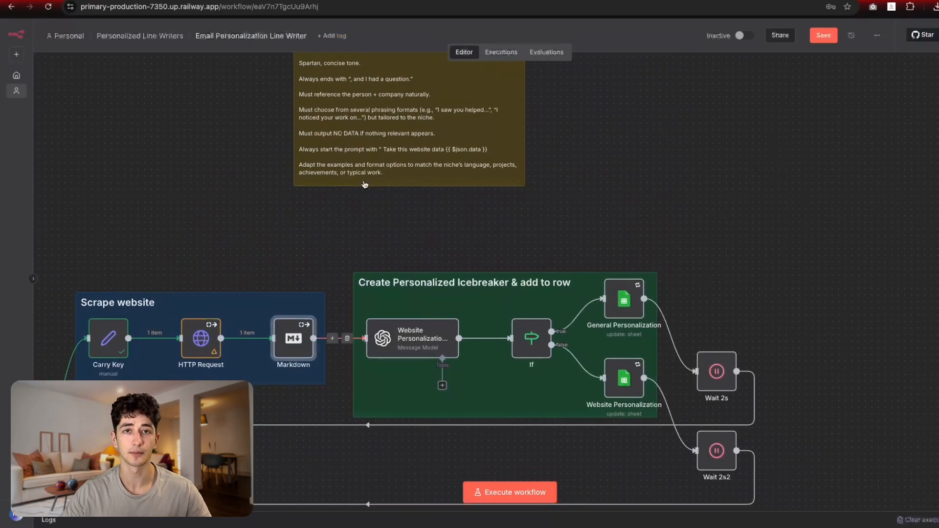
{"action": "scroll", "coordinate": [386, 210], "scroll_direction": "down", "scroll_amount": 1}
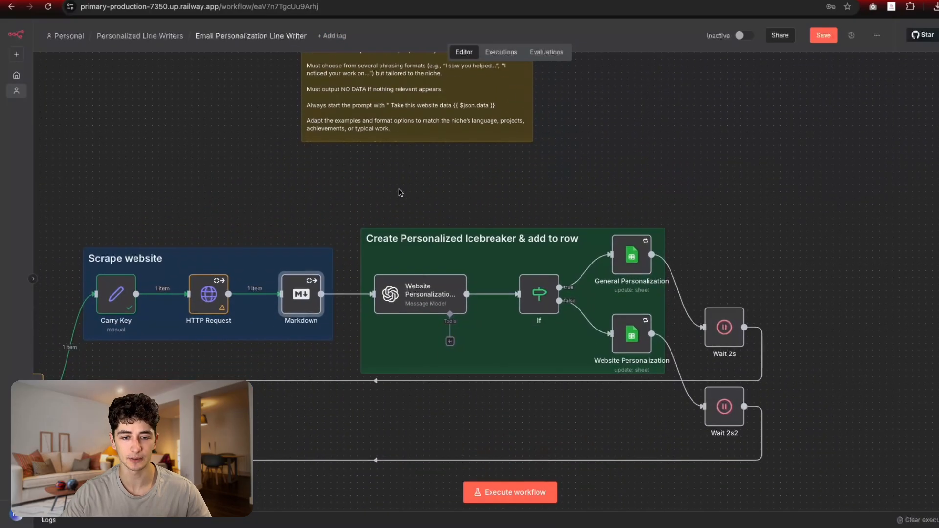
Step: Choose Create new credential under the Website Personalization Bot's Credential to connect with
{"action": "double_click", "coordinate": [420, 292]}
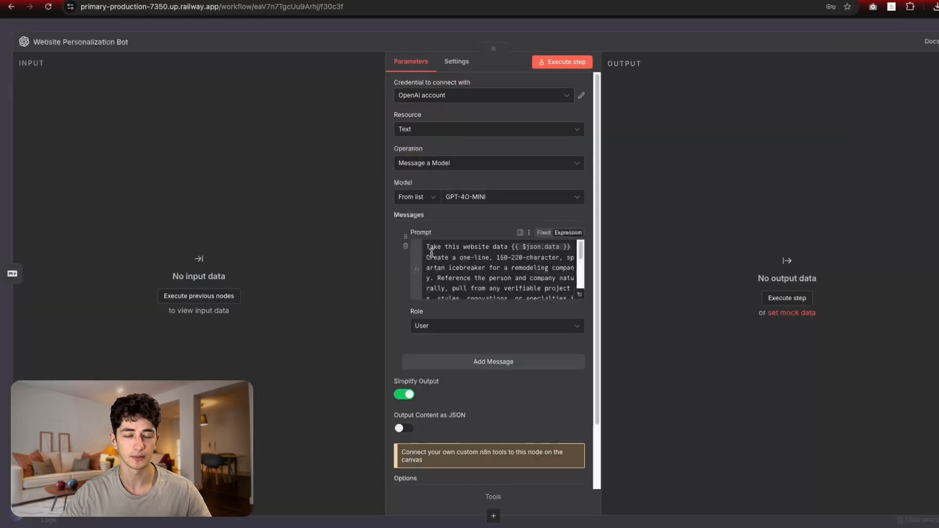
{"action": "scroll", "coordinate": [433, 265], "scroll_direction": "down", "scroll_amount": 3}
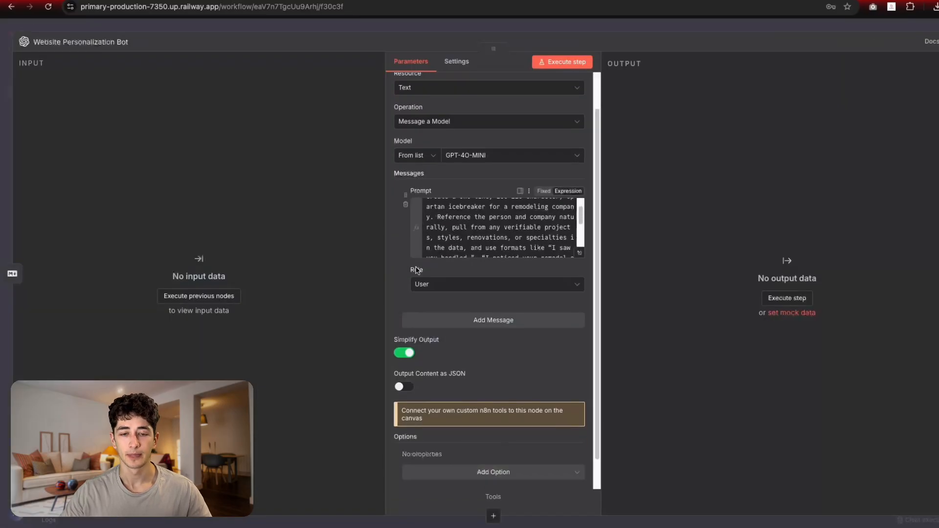
{"action": "left_click", "coordinate": [520, 30]}
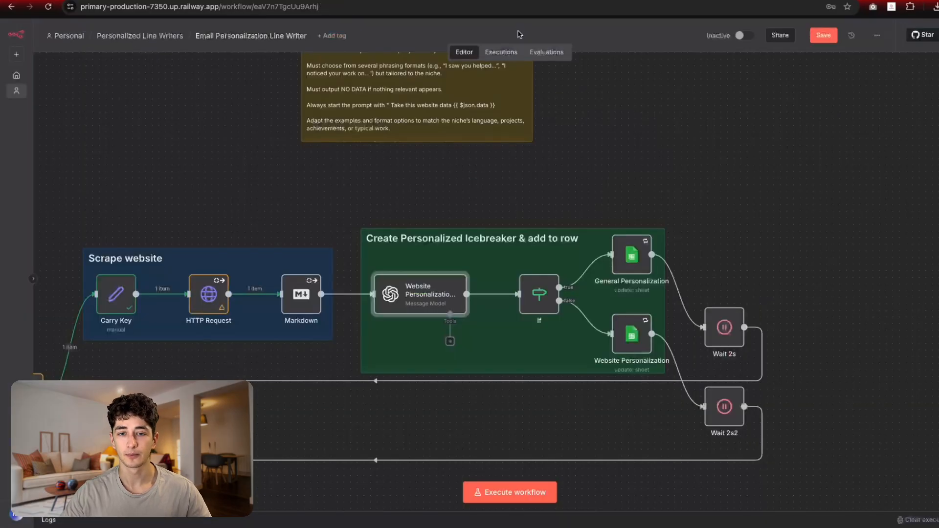
{"action": "double_click", "coordinate": [404, 300]}
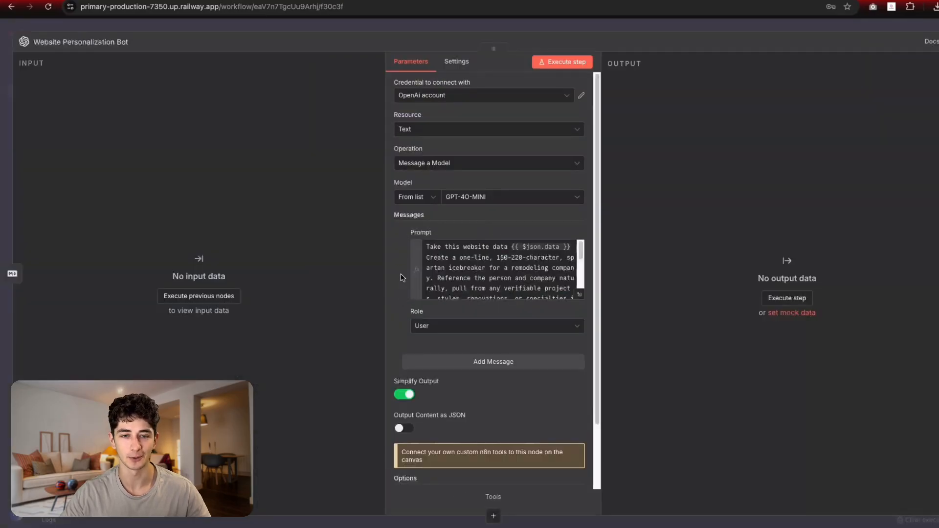
{"action": "left_click", "coordinate": [485, 97]}
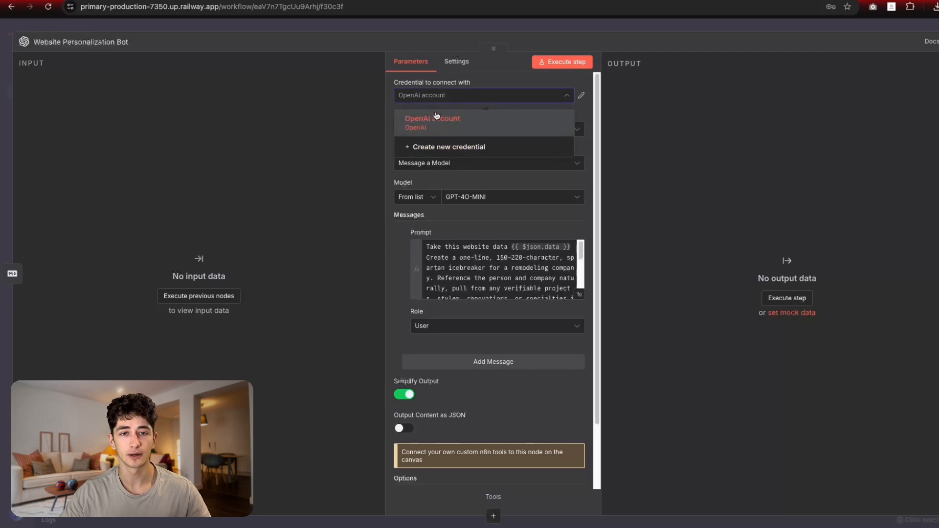
{"action": "left_click", "coordinate": [431, 152]}
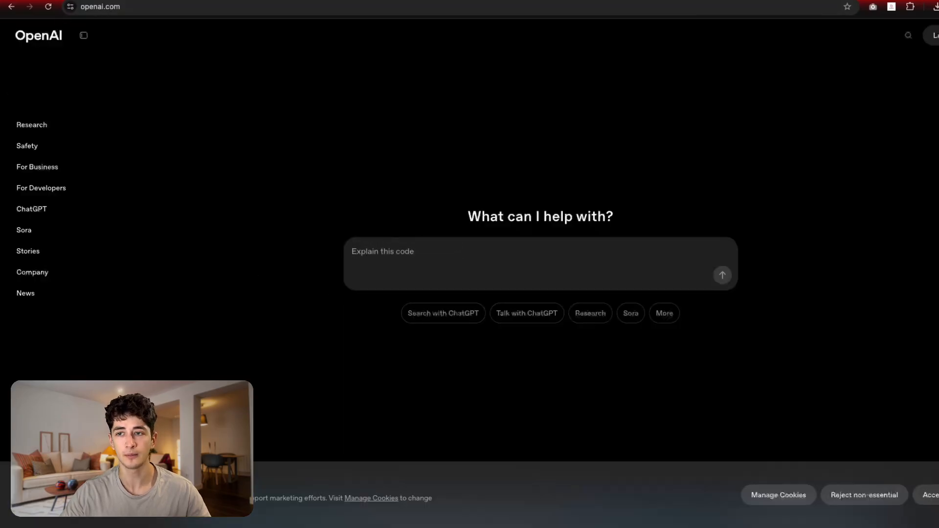
Step: Sign in to the OpenAI API Platform and go to Settings > API keys
{"action": "left_click", "coordinate": [937, 36]}
{"action": "left_click", "coordinate": [916, 87]}
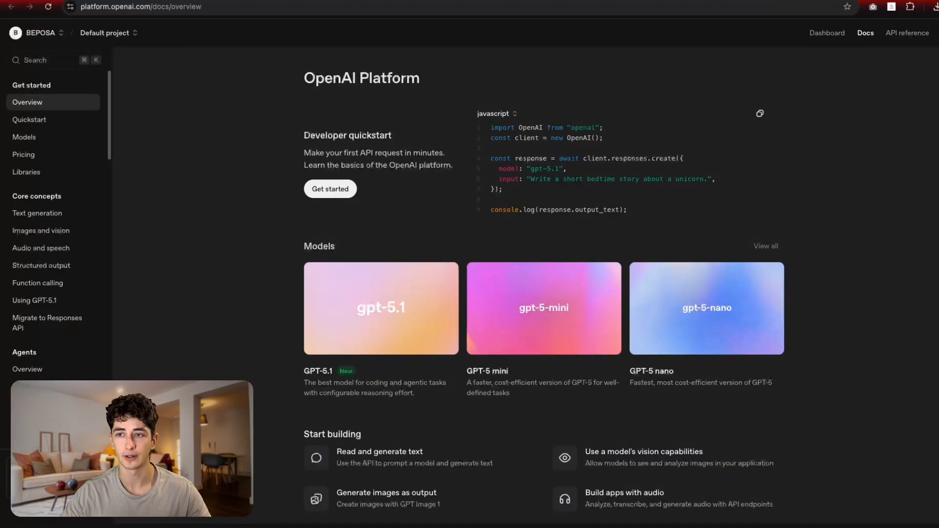
{"action": "left_click", "coordinate": [938, 33]}
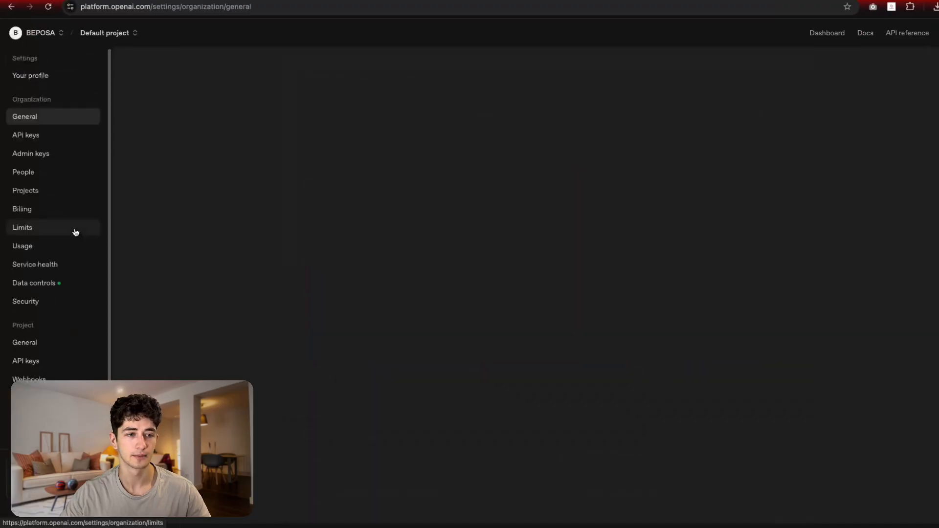
{"action": "left_click", "coordinate": [36, 141]}
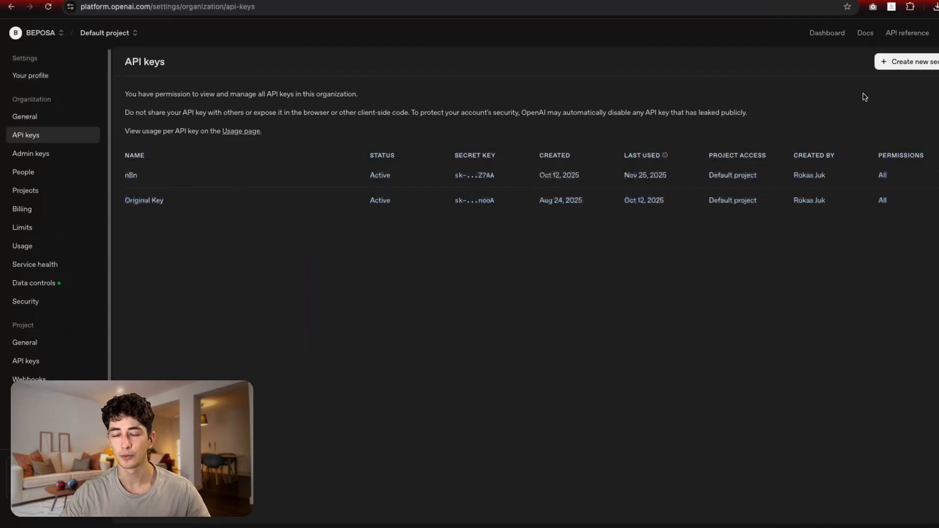
Step: Create a secret key named 'n8n test' in the Default project and copy it
{"action": "left_click", "coordinate": [917, 68]}
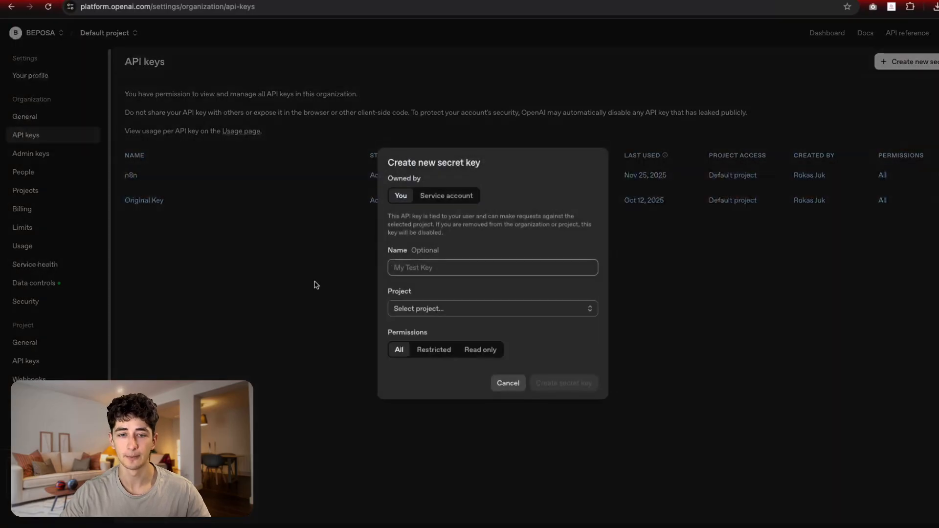
{"action": "type", "text": "n8n test"}
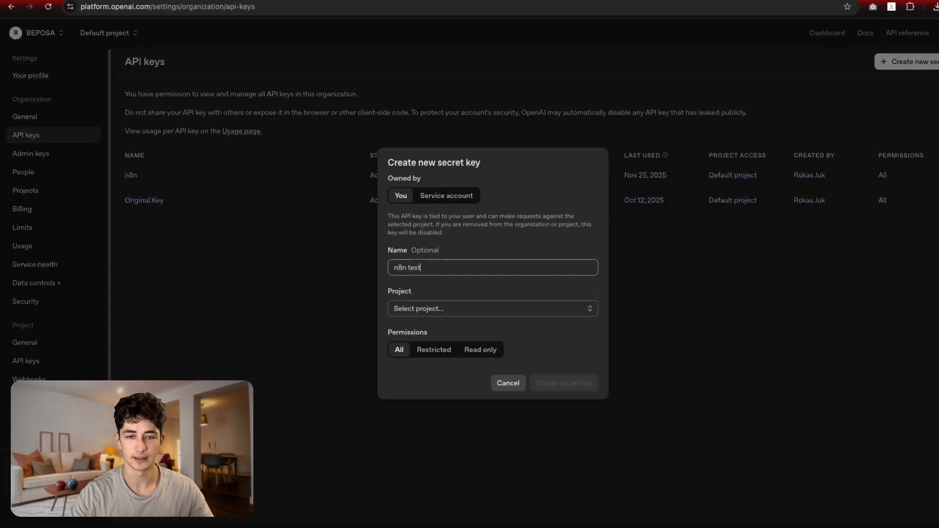
{"action": "left_click", "coordinate": [468, 310]}
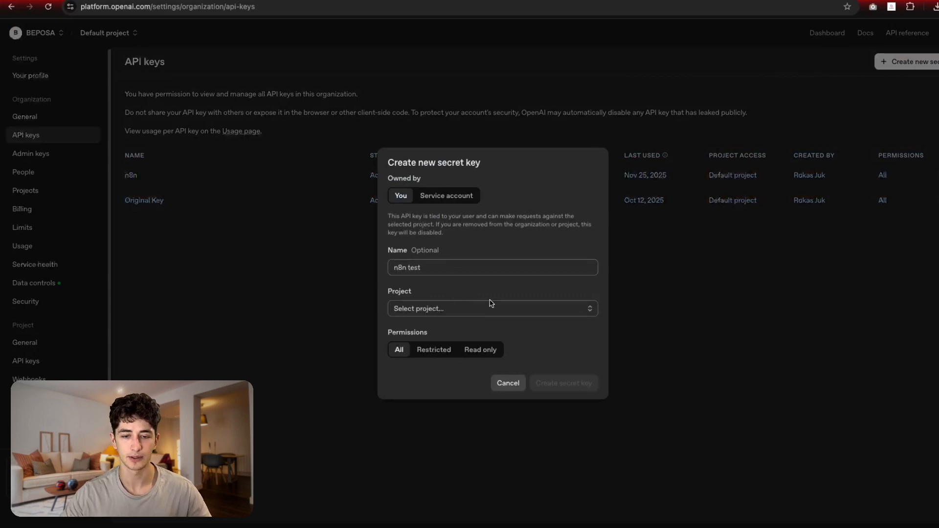
{"action": "left_click", "coordinate": [459, 331]}
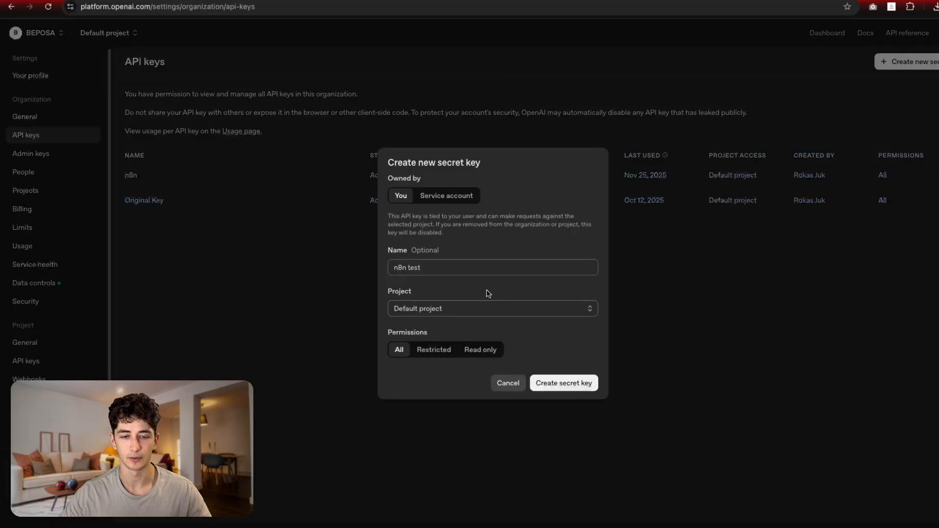
{"action": "left_click", "coordinate": [553, 386]}
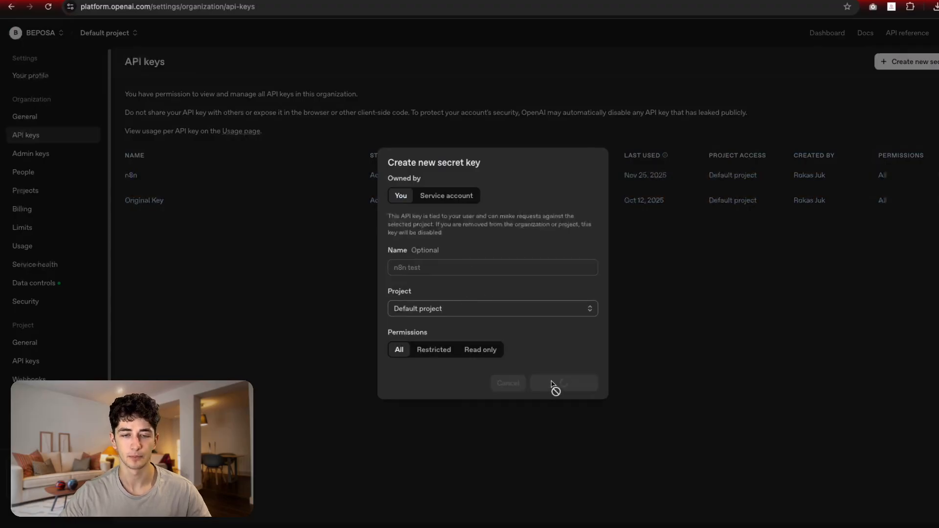
{"action": "left_click", "coordinate": [572, 283]}
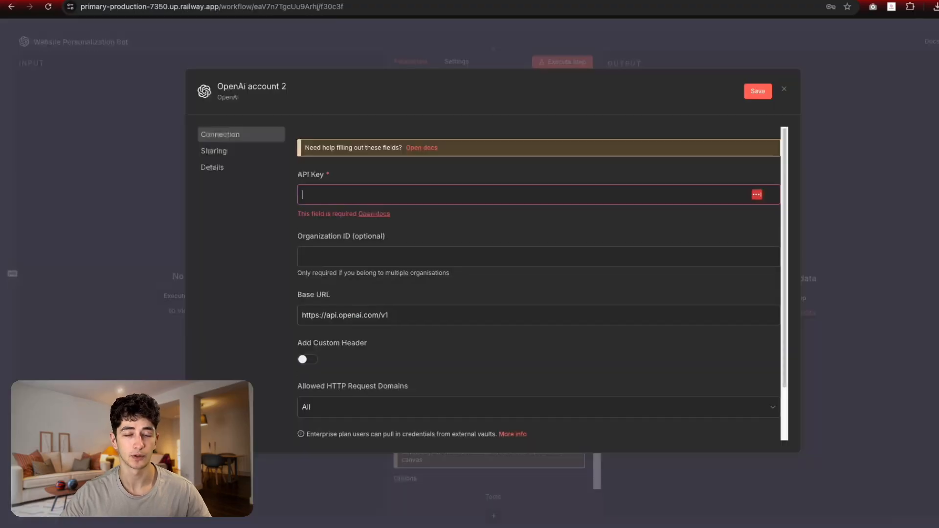
Step: Paste the API key into the OpenAi account 2 credential and save it after a successful test
{"action": "key", "text": "ctrl+v"}
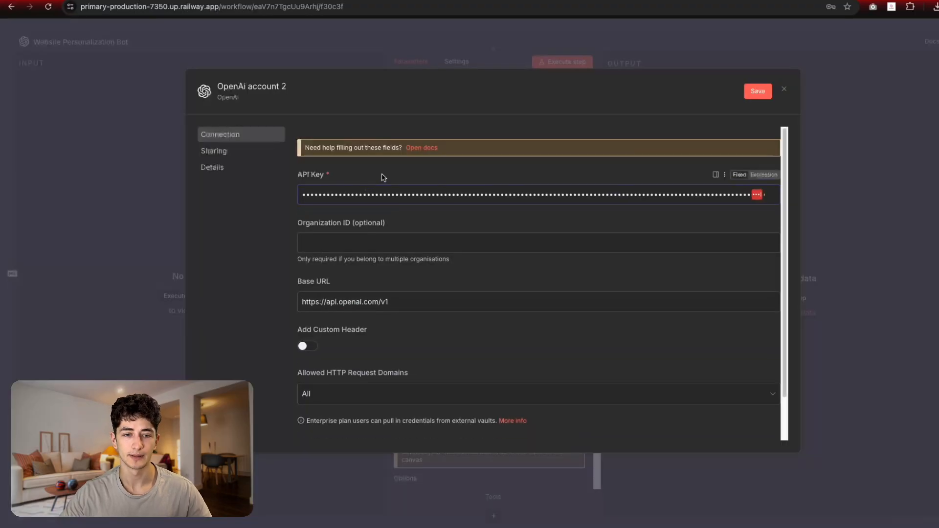
{"action": "scroll", "coordinate": [397, 269], "scroll_direction": "down", "scroll_amount": 1}
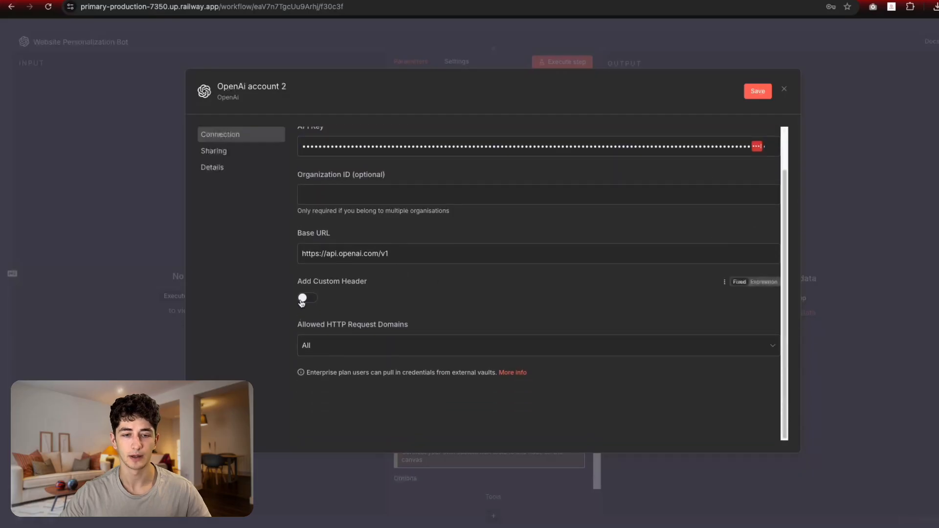
{"action": "left_click", "coordinate": [747, 93]}
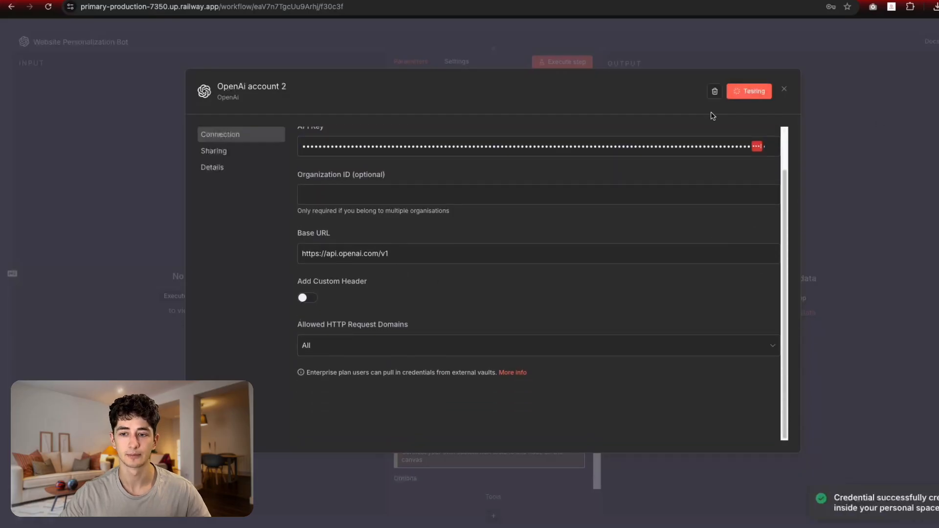
{"action": "left_click_drag", "start_coordinate": [322, 155], "coordinate": [432, 164]}
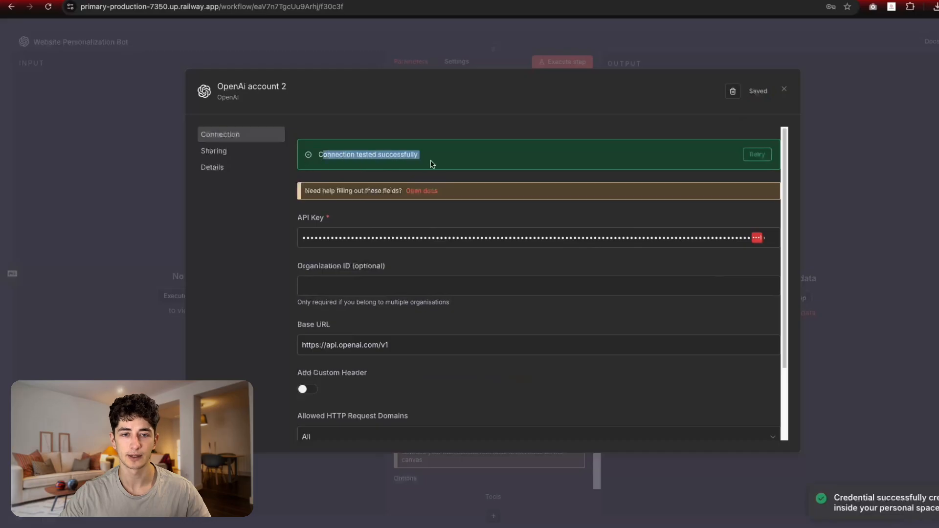
{"action": "left_click", "coordinate": [784, 89]}
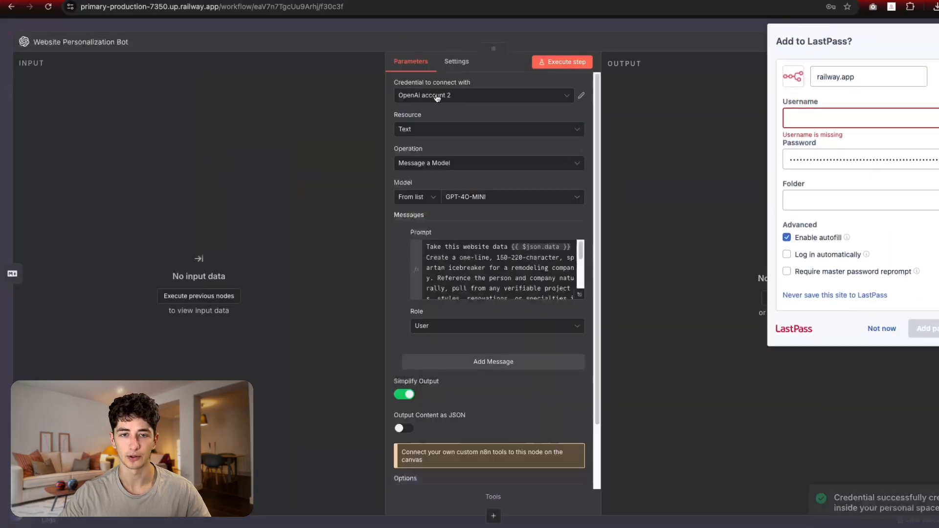
Step: Dismiss OpenAI's new-key dialog and return to the n8n tab
{"action": "scroll", "coordinate": [434, 180], "scroll_direction": "down", "scroll_amount": 2}
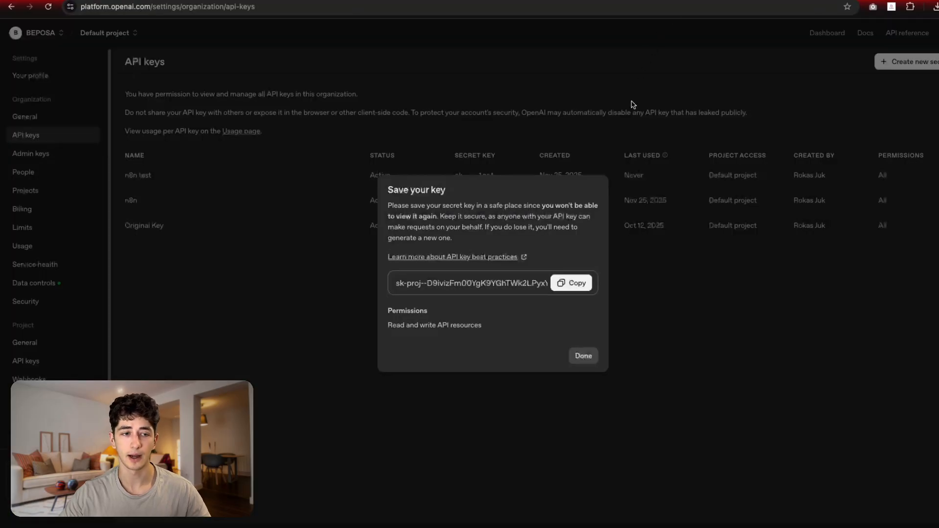
{"action": "left_click", "coordinate": [582, 356]}
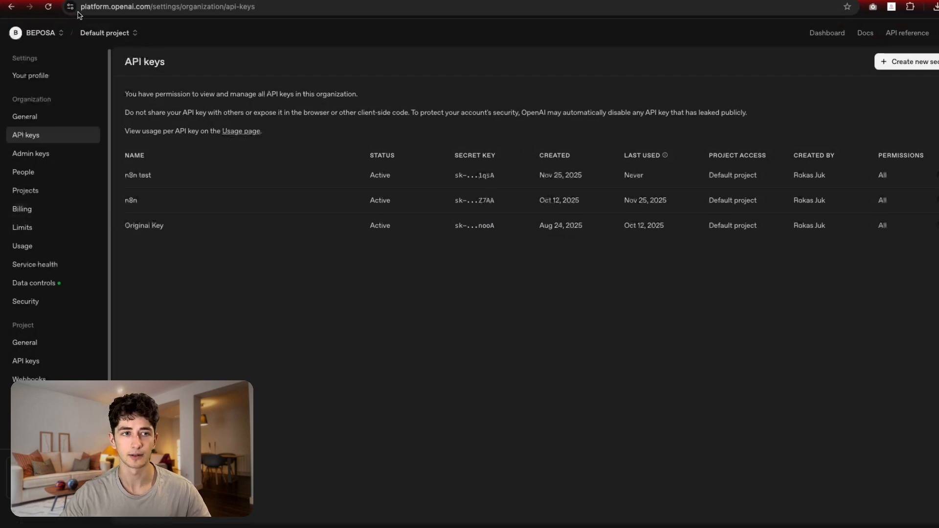
{"action": "left_click", "coordinate": [122, 1]}
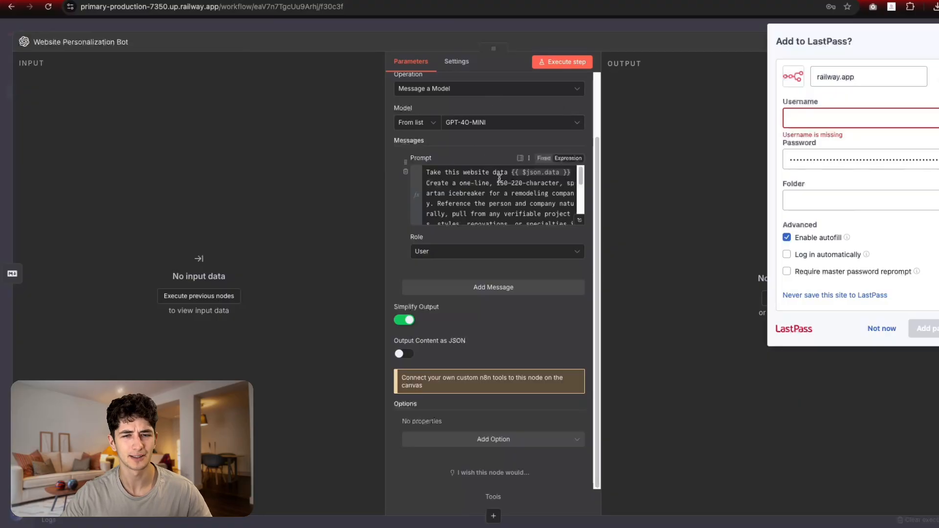
Step: Review the Website Personalization Bot's prompt and keep GPT-4O-MINI as the model
{"action": "left_click", "coordinate": [527, 28]}
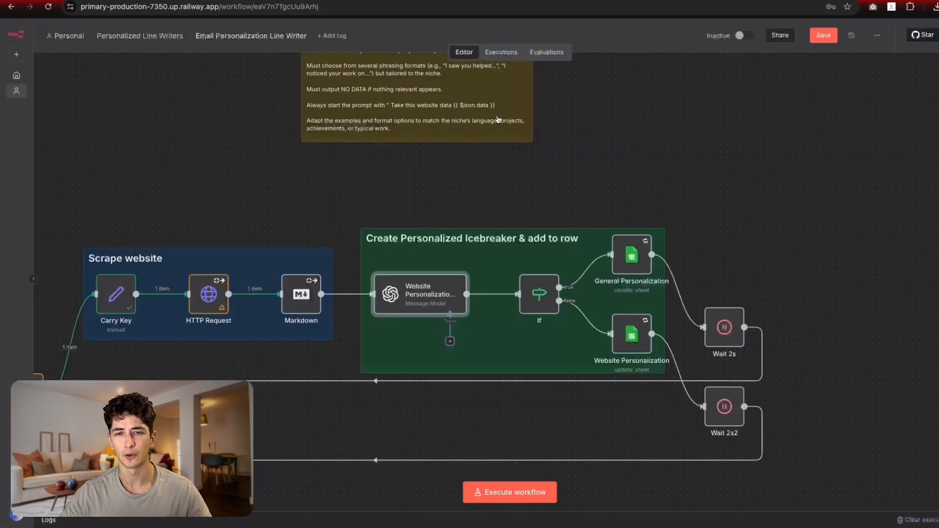
{"action": "double_click", "coordinate": [413, 298]}
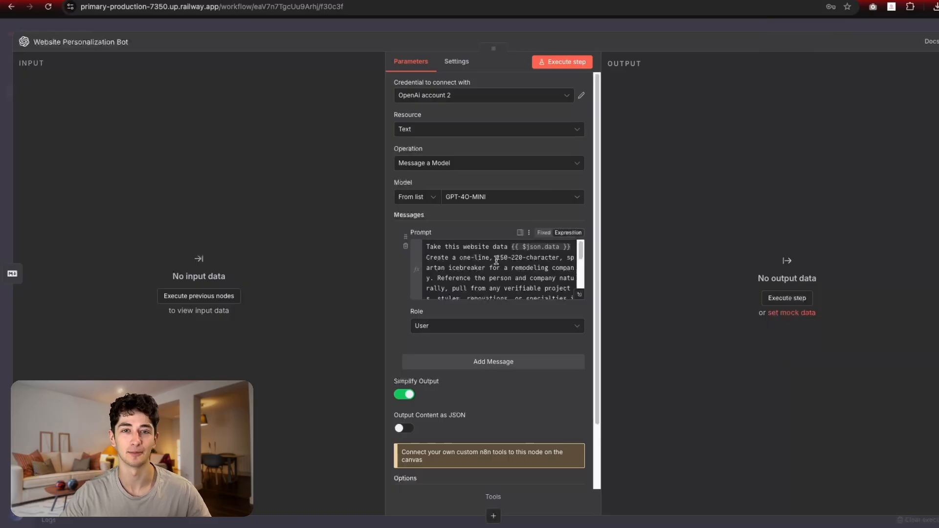
{"action": "scroll", "coordinate": [495, 259], "scroll_direction": "down", "scroll_amount": 1}
{"action": "scroll", "coordinate": [495, 259], "scroll_direction": "up", "scroll_amount": 1}
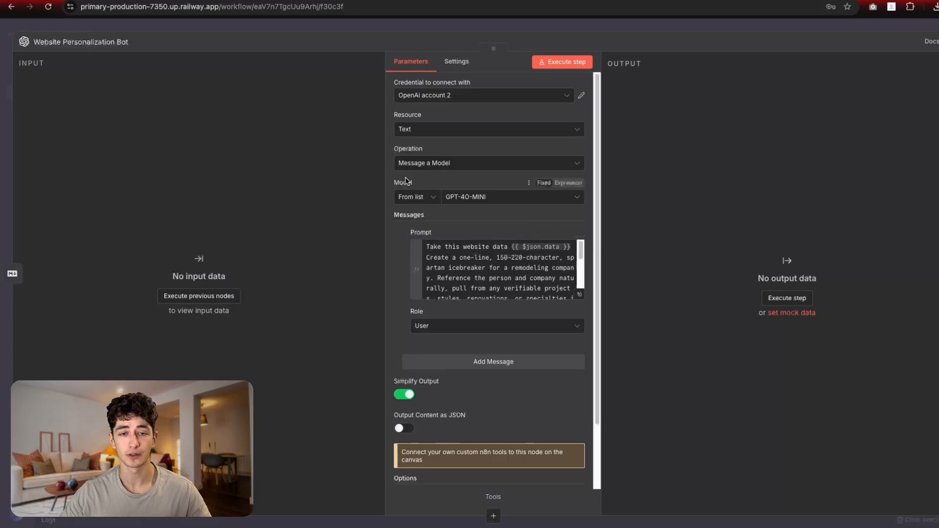
{"action": "left_click", "coordinate": [457, 202]}
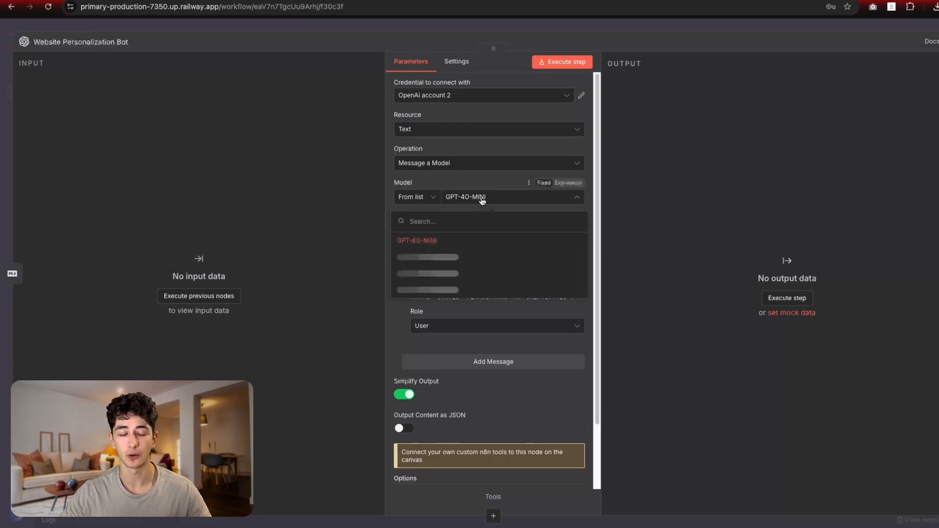
{"action": "left_click", "coordinate": [475, 185]}
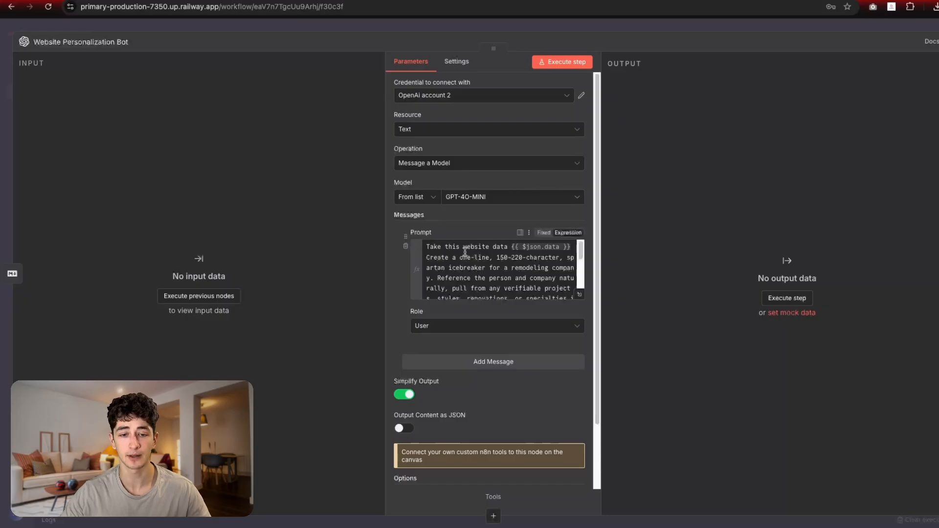
{"action": "scroll", "coordinate": [460, 186], "scroll_direction": "down", "scroll_amount": 1}
{"action": "scroll", "coordinate": [455, 209], "scroll_direction": "down", "scroll_amount": 3}
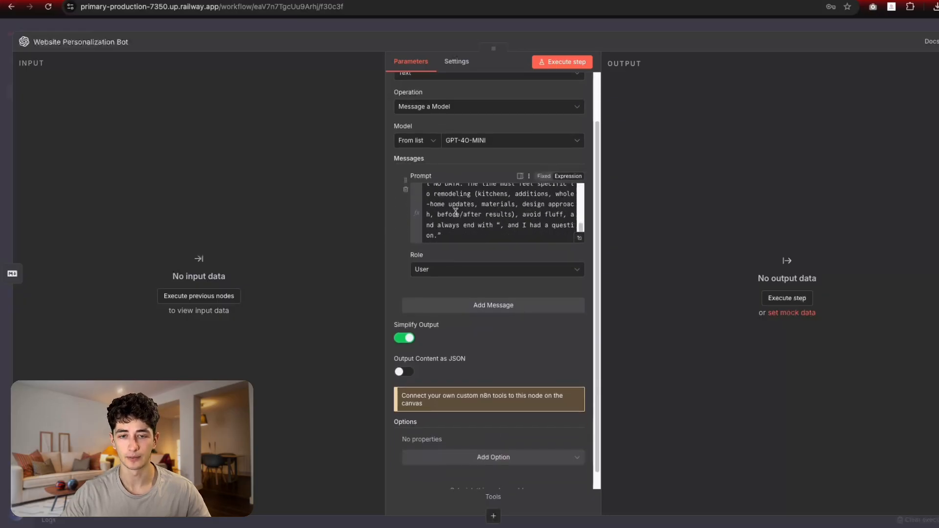
{"action": "scroll", "coordinate": [455, 210], "scroll_direction": "up", "scroll_amount": 3}
{"action": "left_click", "coordinate": [650, 28]}
Step: Copy all of the sticky note's prompt-writing instructions and move to the ChatGPT tab
{"action": "scroll", "coordinate": [552, 142], "scroll_direction": "up", "scroll_amount": 5}
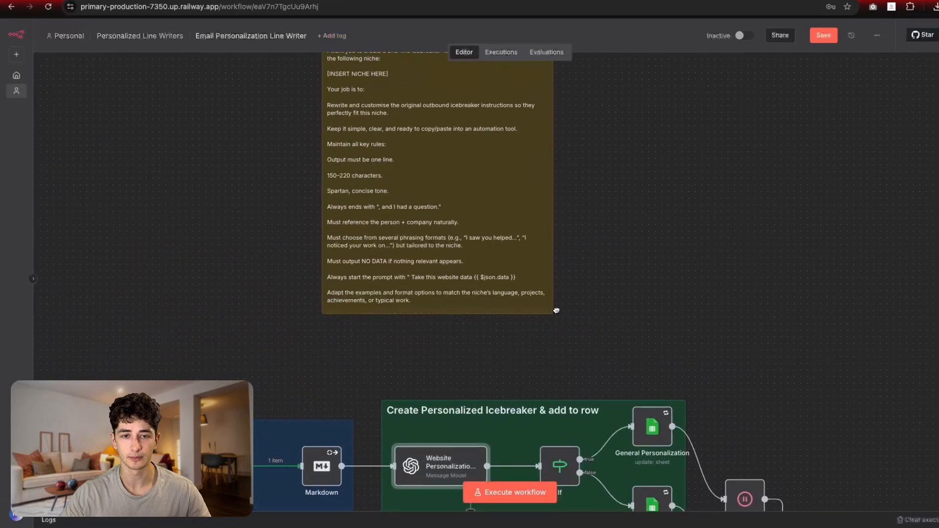
{"action": "double_click", "coordinate": [481, 298]}
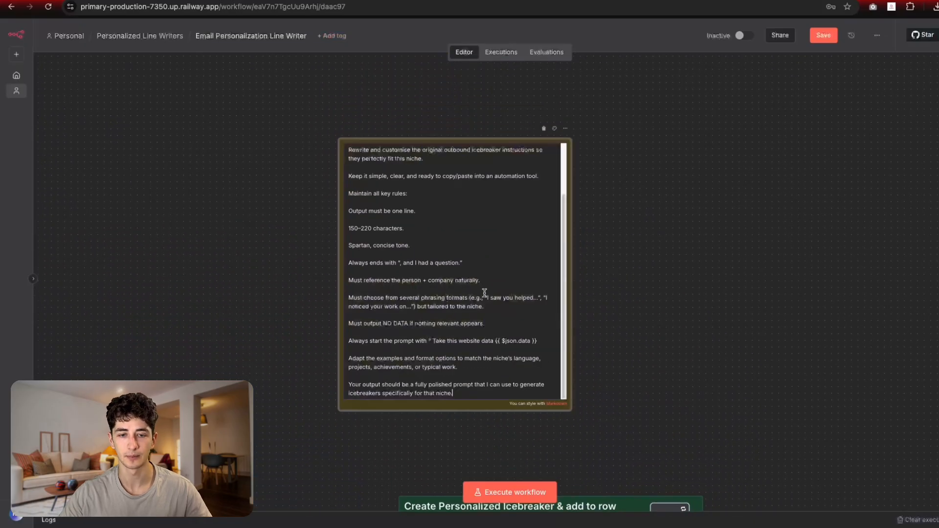
{"action": "key", "text": "ctrl+a"}
{"action": "left_click", "coordinate": [683, 322]}
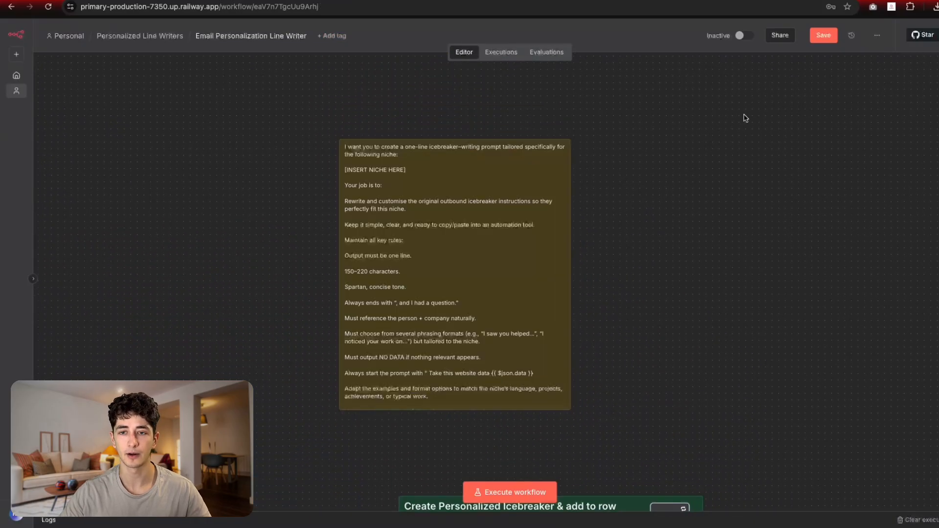
{"action": "key", "text": "ctrl+Tab"}
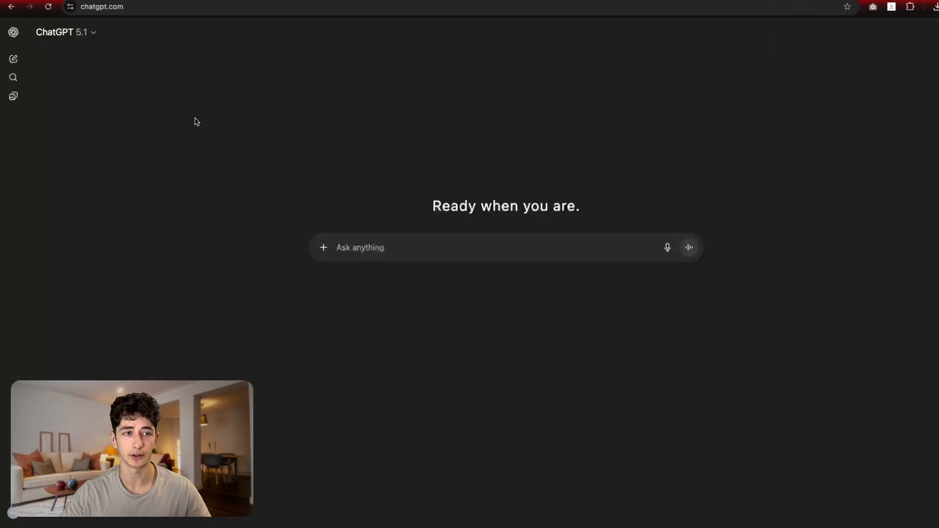
Step: Send ChatGPT the instructions with [INSERT NICHE HERE] replaced by remodeling companies
{"action": "key", "text": "ctrl+v"}
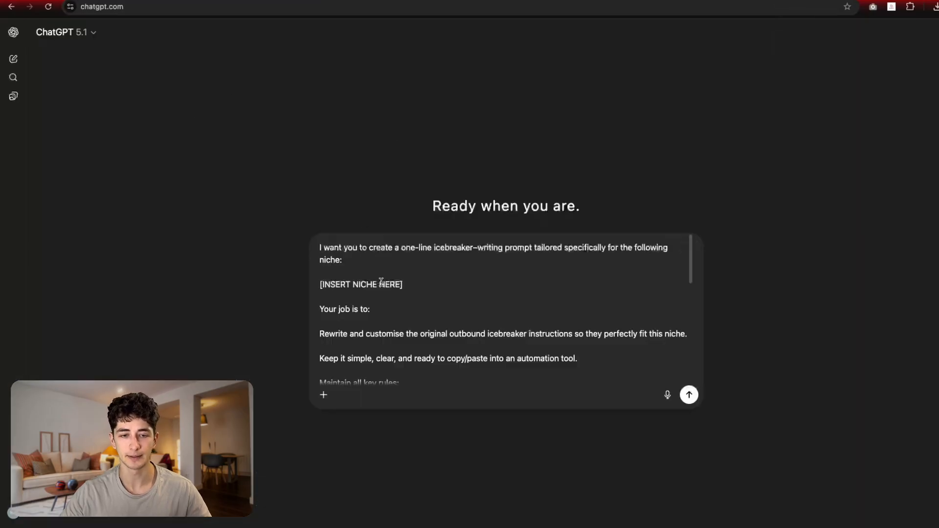
{"action": "left_click_drag", "start_coordinate": [424, 290], "coordinate": [313, 281]}
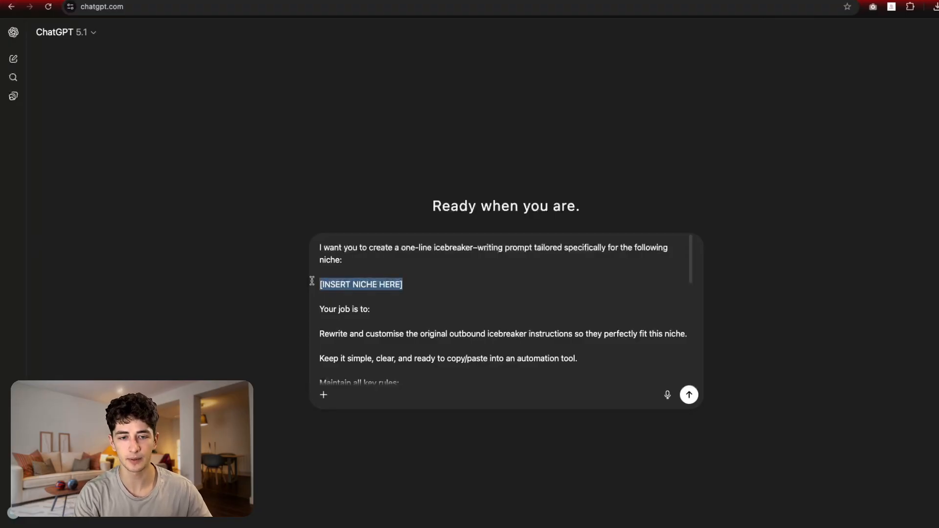
{"action": "type", "text": "remodeling c"}
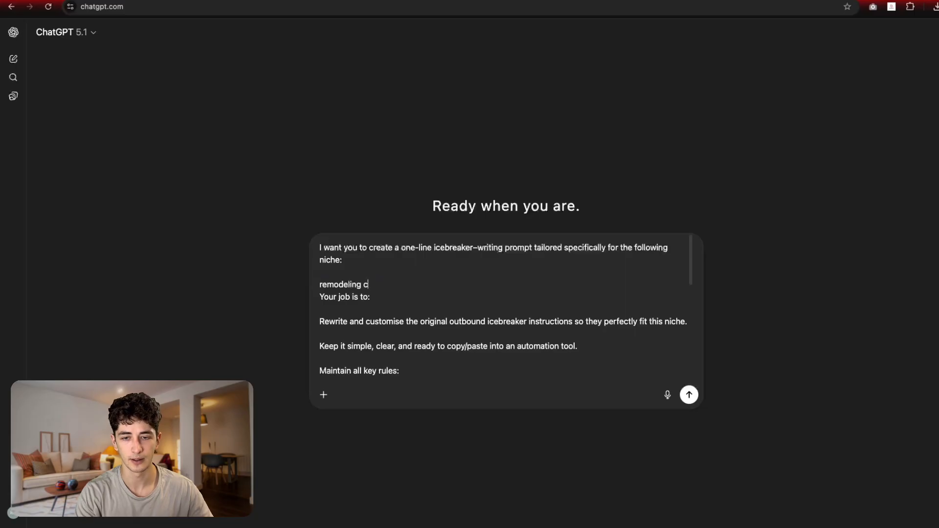
{"action": "type", "text": "omapnie"}
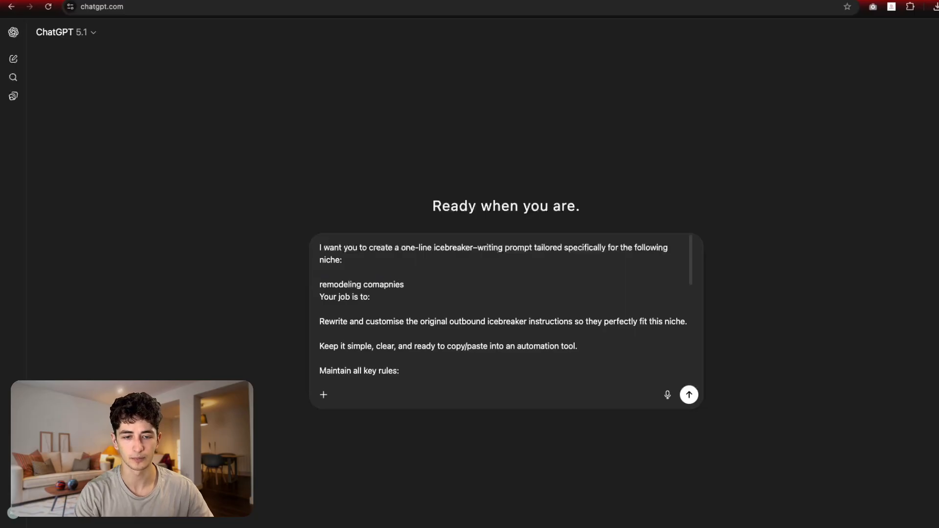
{"action": "type", "text": "s"}
{"action": "key", "text": "Return"}
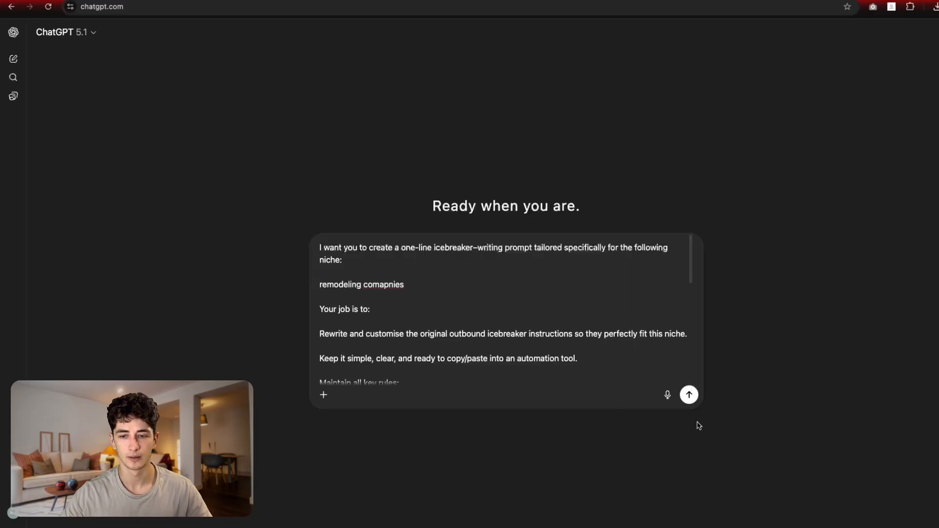
{"action": "left_click", "coordinate": [688, 395]}
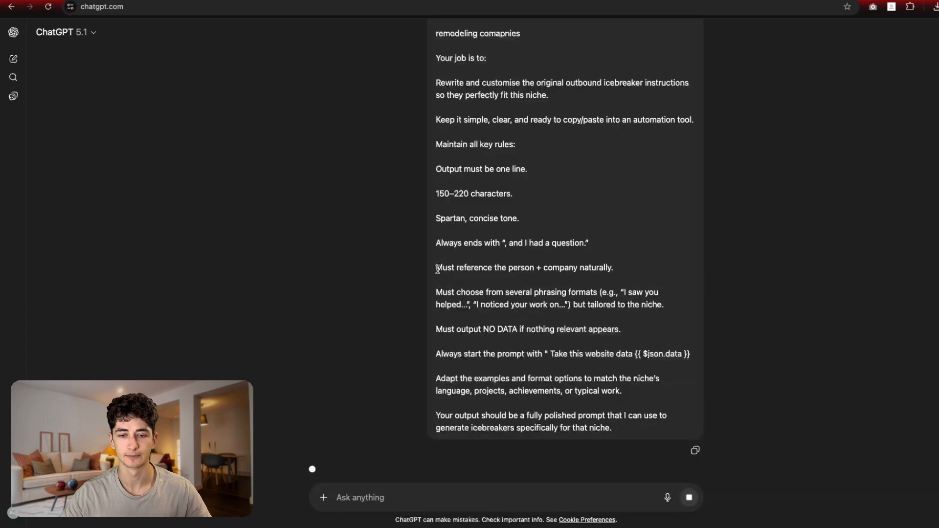
Step: Copy ChatGPT's generated icebreaker prompt and return to the n8n workflow
{"action": "left_click_drag", "start_coordinate": [424, 78], "coordinate": [618, 115]}
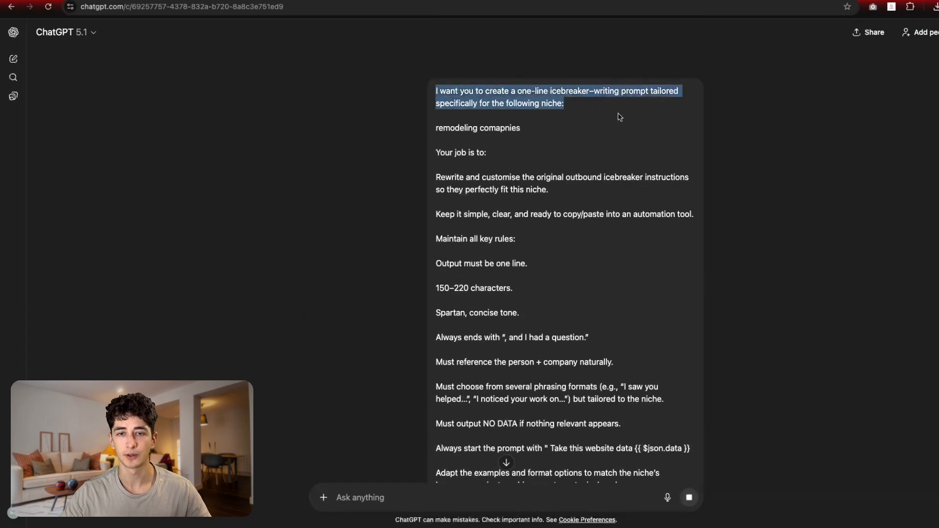
{"action": "left_click", "coordinate": [559, 113]}
{"action": "left_click_drag", "start_coordinate": [463, 56], "coordinate": [620, 357]}
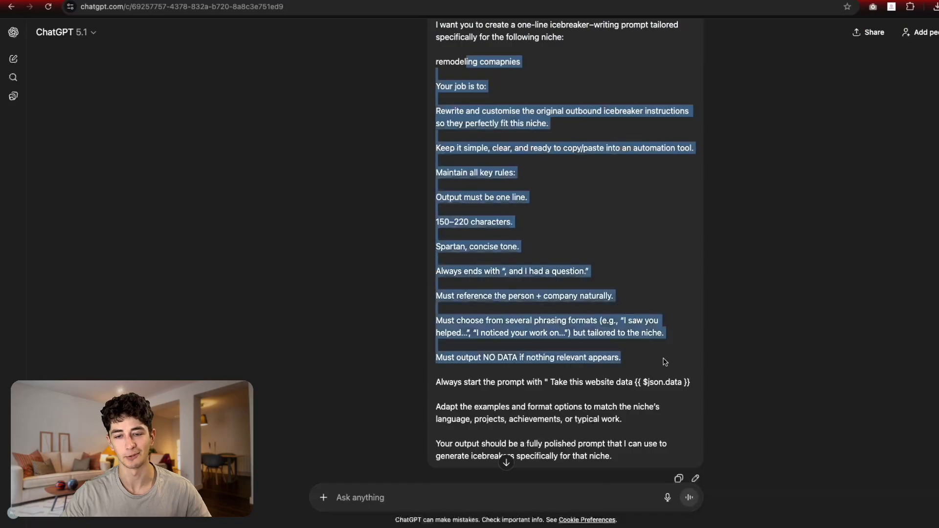
{"action": "left_click", "coordinate": [599, 328]}
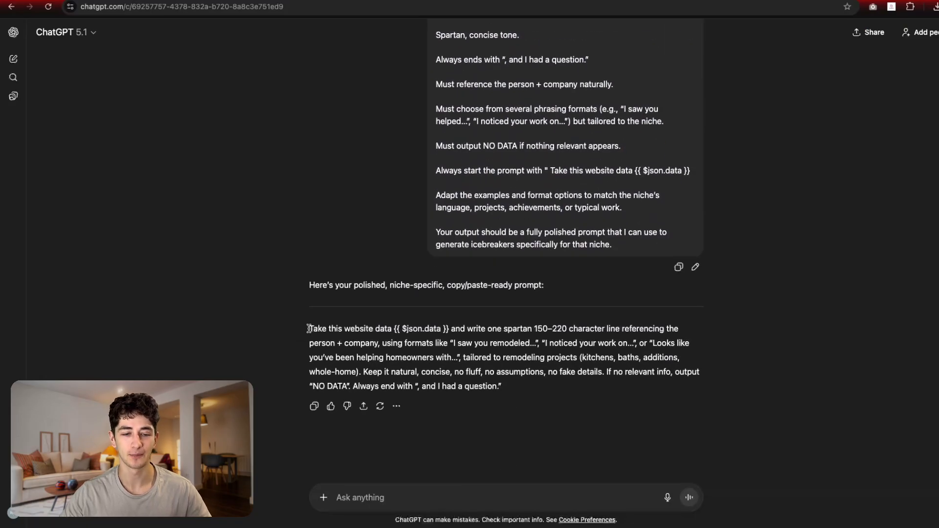
{"action": "mouse_move", "coordinate": [309, 329]}
{"action": "left_mouse_down"}
{"action": "mouse_move", "coordinate": [450, 328]}
{"action": "mouse_move", "coordinate": [298, 327]}
{"action": "left_mouse_up"}
{"action": "left_click", "coordinate": [448, 370]}
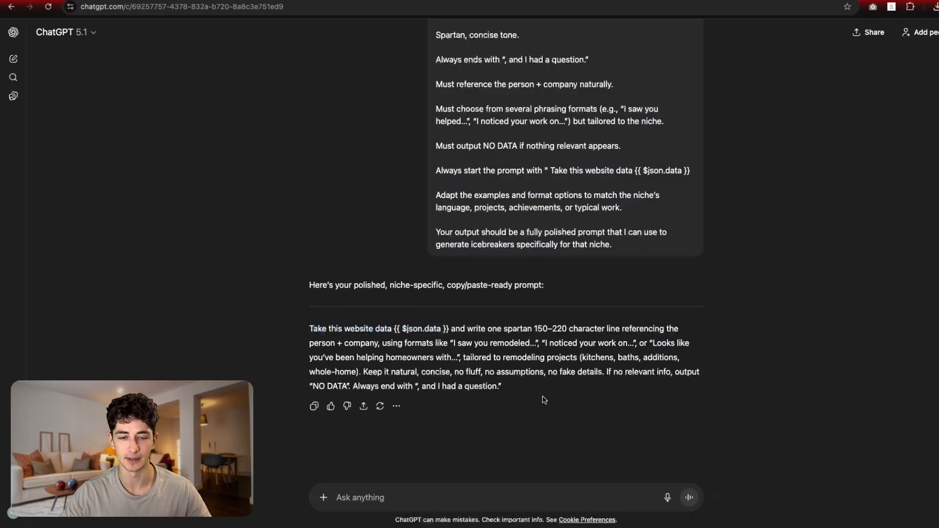
{"action": "left_click_drag", "start_coordinate": [544, 400], "coordinate": [267, 328]}
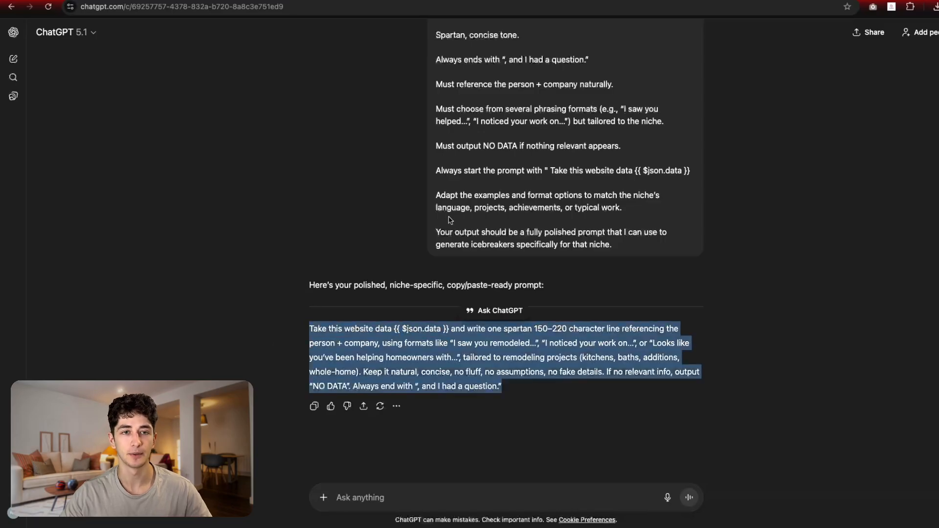
{"action": "left_click", "coordinate": [117, 0]}
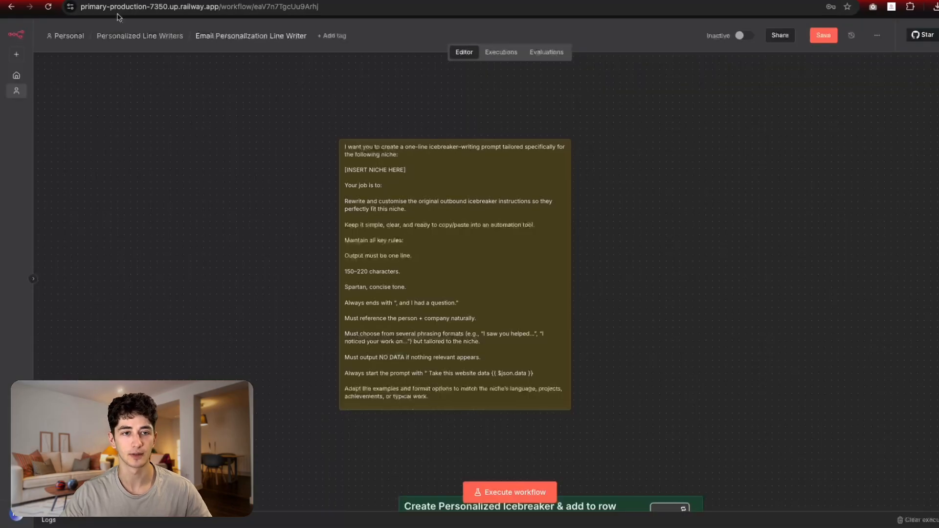
Step: Replace the bot's prompt with the remodeling icebreaker prompt, keeping the {{ $json.data }} placeholder
{"action": "scroll", "coordinate": [325, 294], "scroll_direction": "down", "scroll_amount": 6}
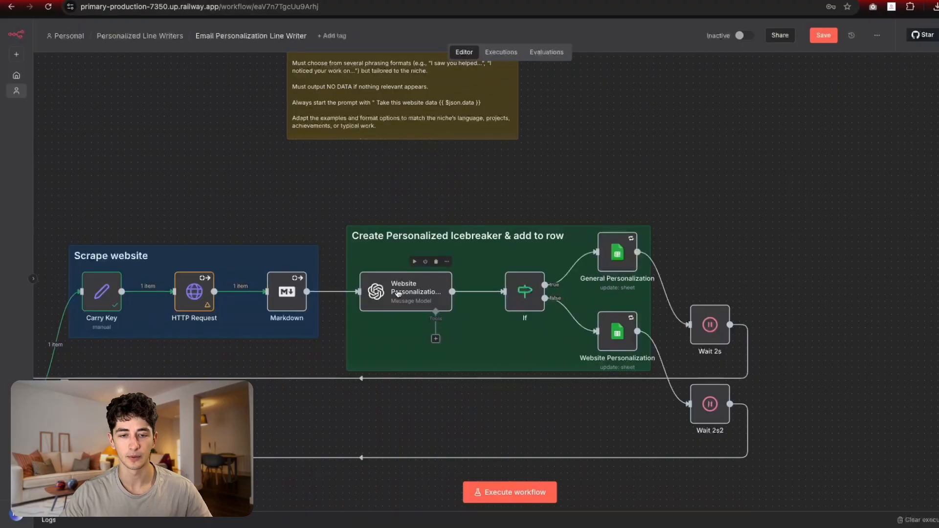
{"action": "double_click", "coordinate": [399, 293]}
{"action": "left_click", "coordinate": [482, 274]}
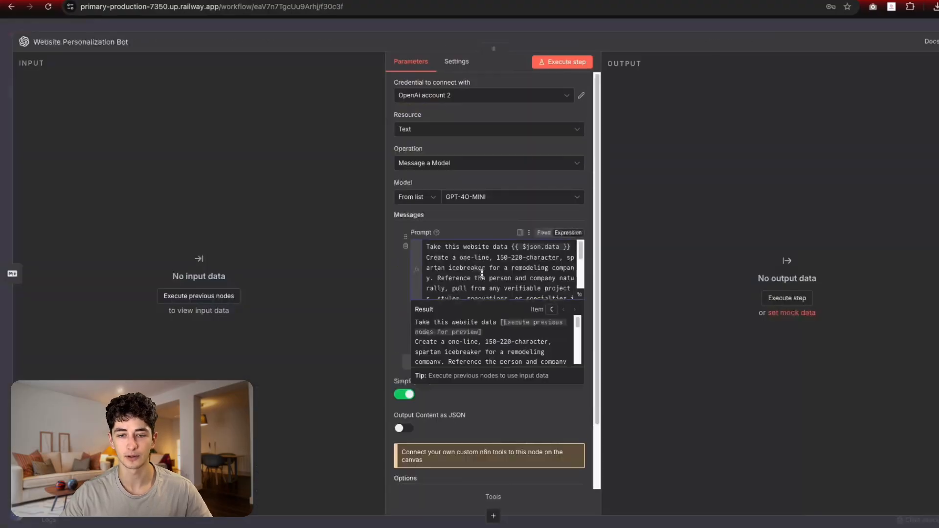
{"action": "key", "text": "ctrl+a"}
{"action": "type", "text": "Take this website data {{ $json.data }} and write one spartan 150-220 character line referencing the person + company, using formats like \"I saw you remodeled…\", \"I noticed your work on…\", or \"Looks like you’ve been helping homeowners with…\", tailored to remodeling projects (kitchens, baths, additions, whole-home). Keep it natural, concise, no fluff, no assumptions, no fake details. If no relevant info, output \"NO DATA\". Always end with \", and I had a question.\""}
{"action": "left_click", "coordinate": [580, 295]}
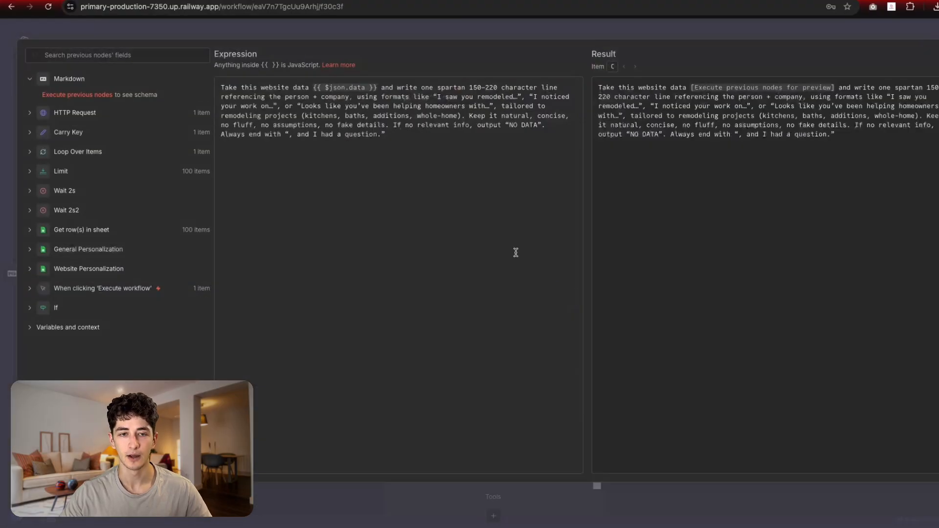
{"action": "left_click_drag", "start_coordinate": [378, 88], "coordinate": [309, 85]}
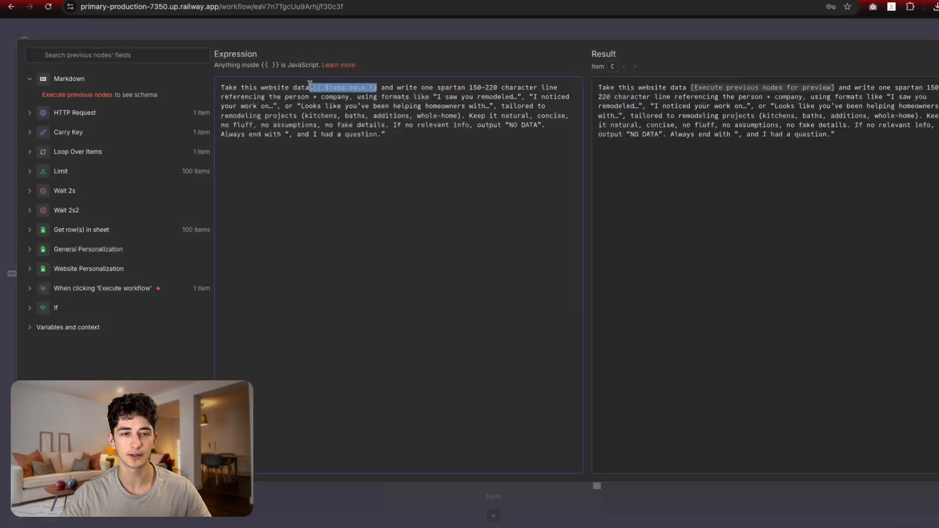
{"action": "left_click", "coordinate": [332, 29]}
{"action": "left_click", "coordinate": [364, 31]}
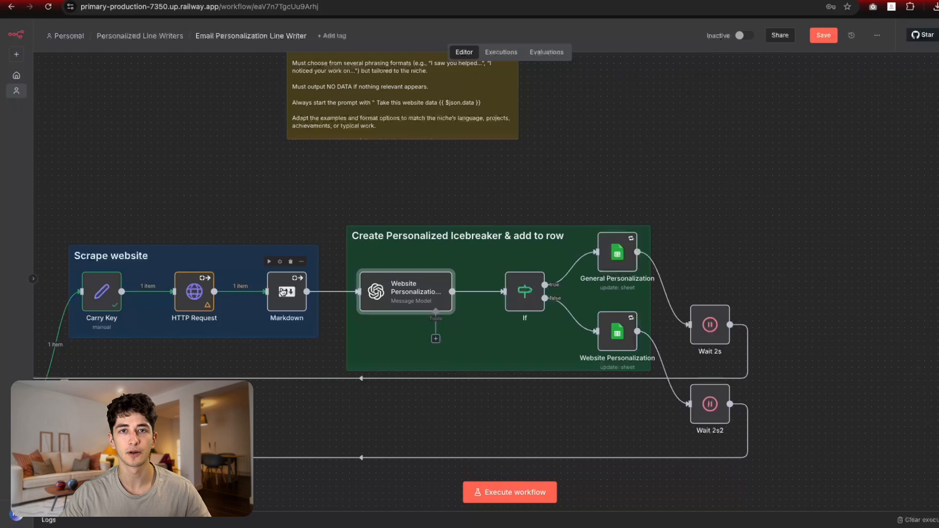
Step: Recheck the full prompt, leave Simplify Output on and keep the message role as User
{"action": "double_click", "coordinate": [383, 300]}
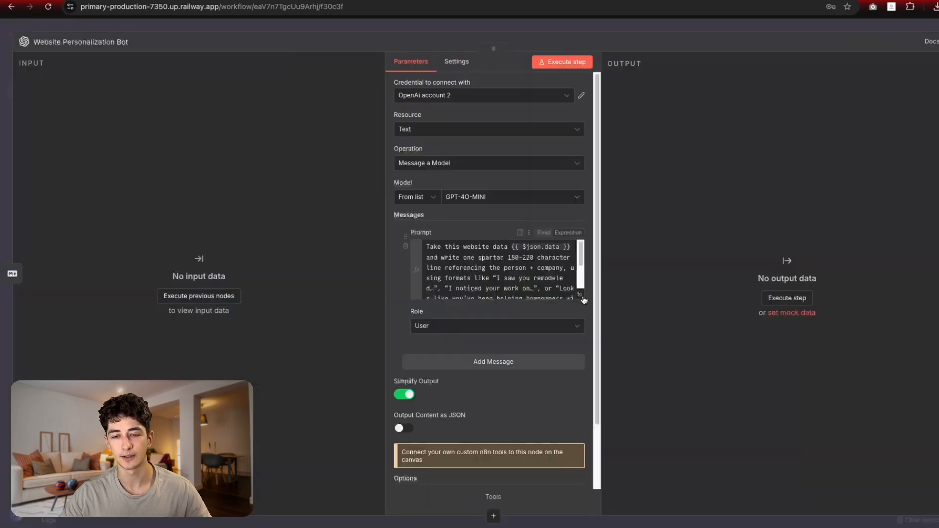
{"action": "left_click", "coordinate": [591, 304]}
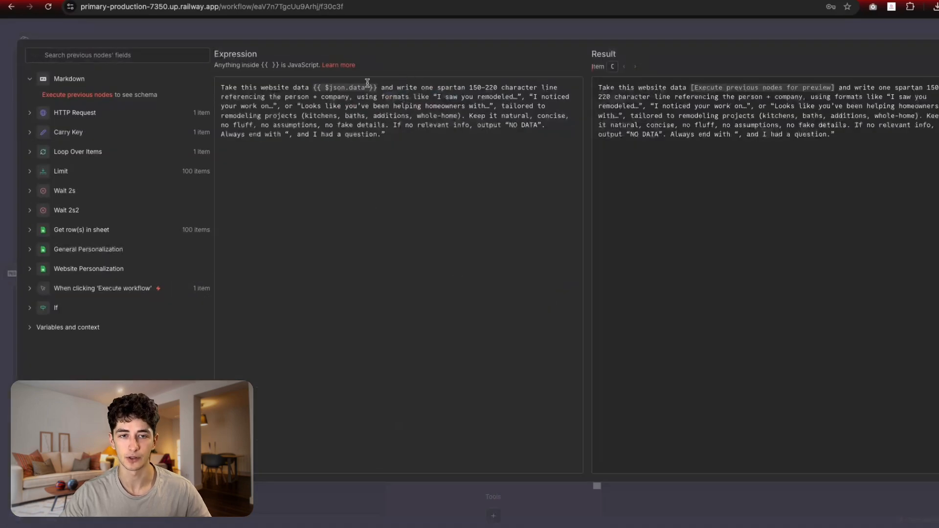
{"action": "left_click_drag", "start_coordinate": [531, 157], "coordinate": [218, 87]}
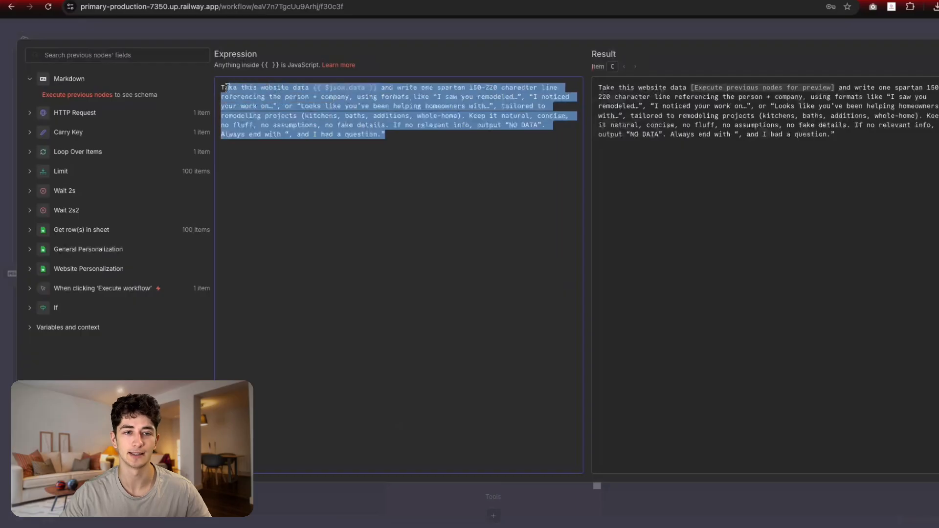
{"action": "left_click", "coordinate": [330, 29]}
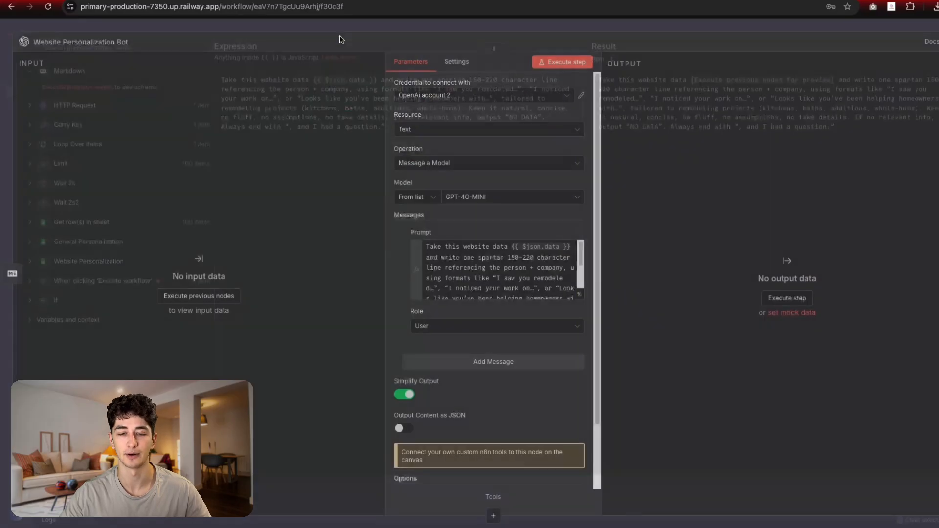
{"action": "left_click", "coordinate": [408, 395]}
{"action": "left_click", "coordinate": [409, 395]}
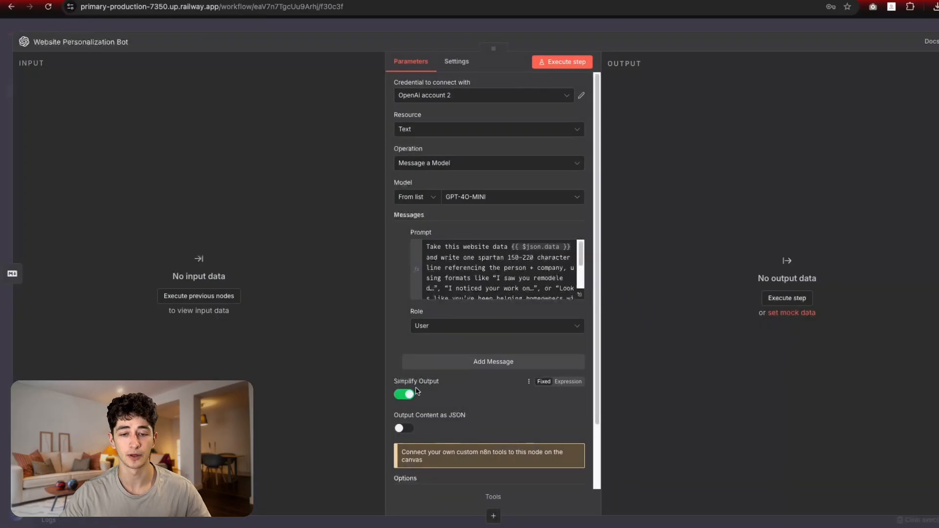
{"action": "left_click", "coordinate": [437, 328]}
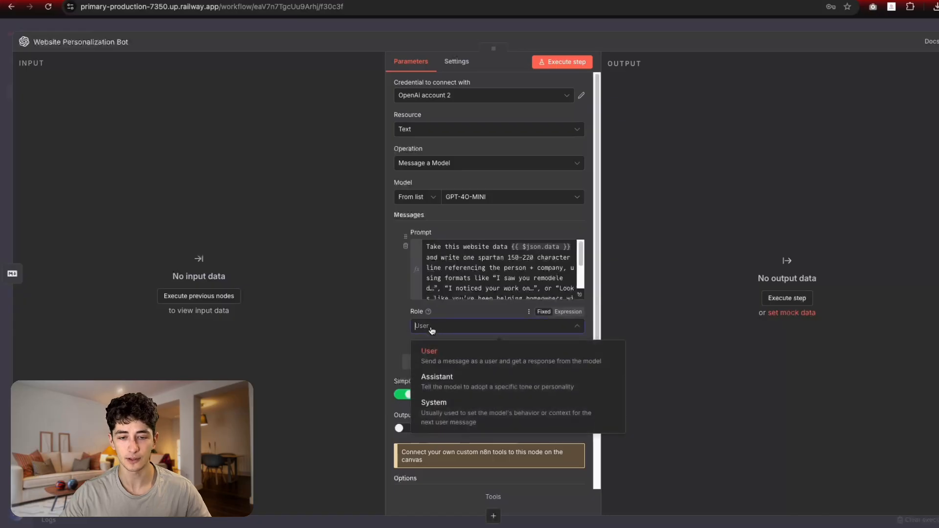
{"action": "left_click", "coordinate": [389, 311]}
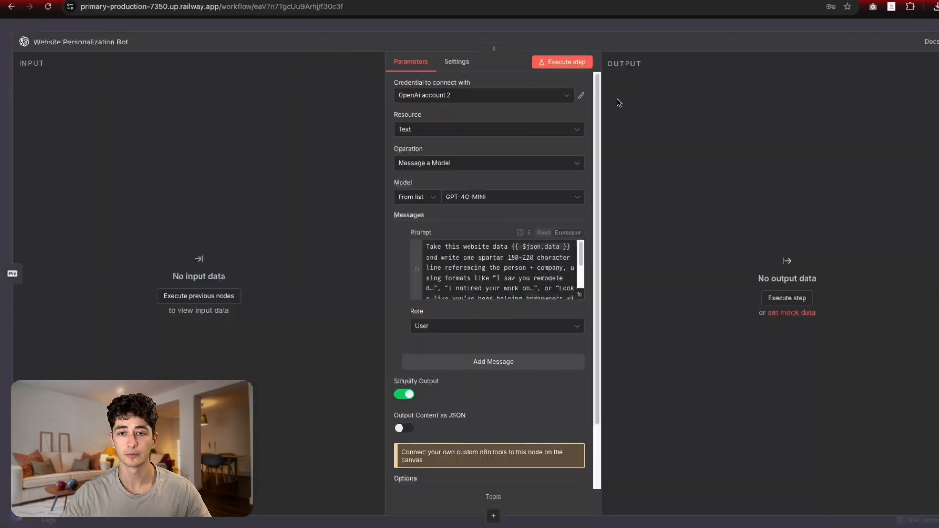
Step: Execute the bot step and review its icebreaker about luxury renovations in Vail and Aspen
{"action": "left_click", "coordinate": [571, 63]}
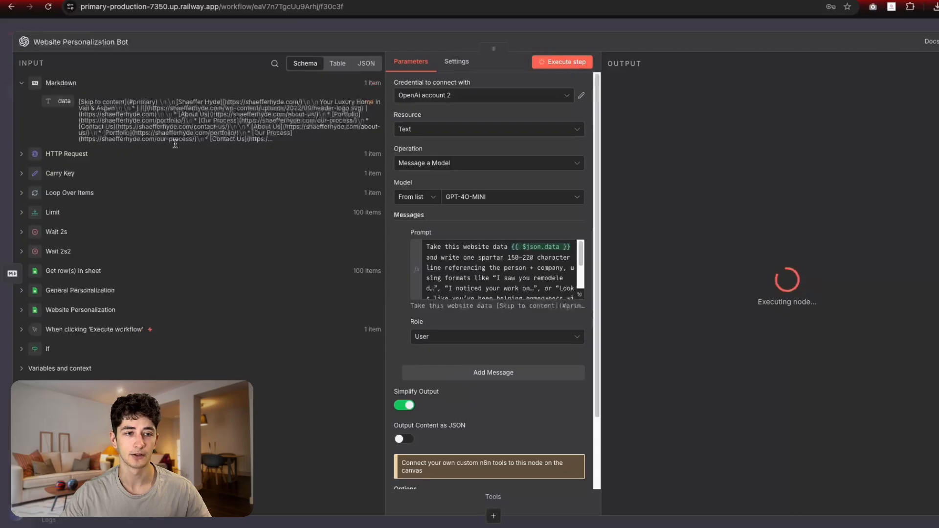
{"action": "left_click_drag", "start_coordinate": [277, 141], "coordinate": [79, 106]}
{"action": "left_click", "coordinate": [115, 117]}
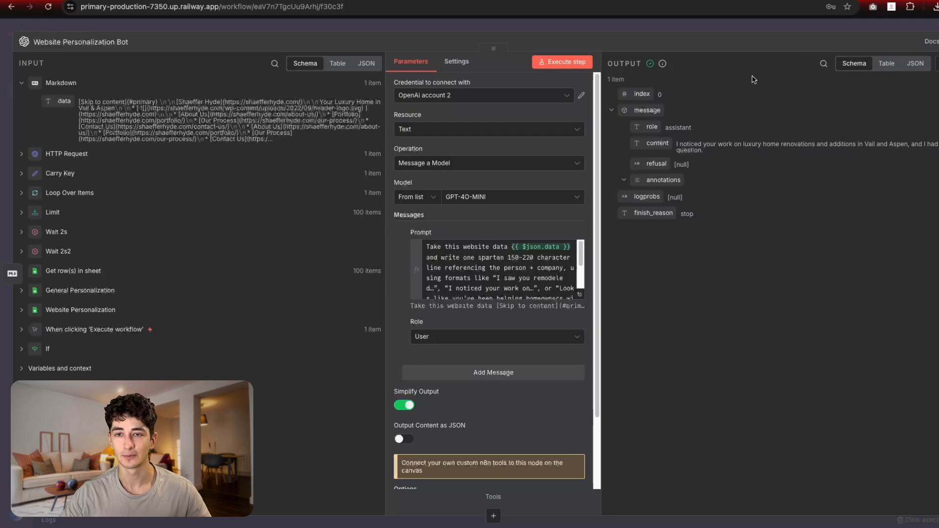
{"action": "key", "text": "Escape"}
{"action": "left_click_drag", "start_coordinate": [579, 190], "coordinate": [609, 193]}
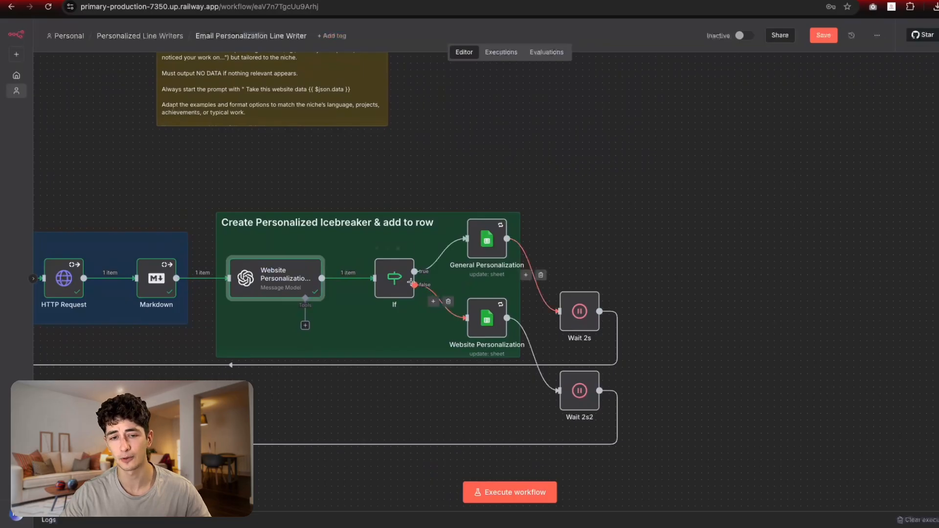
Step: Compare the If node's 'starts with NO DATA' condition against NO DATA in the bot prompt
{"action": "double_click", "coordinate": [393, 285]}
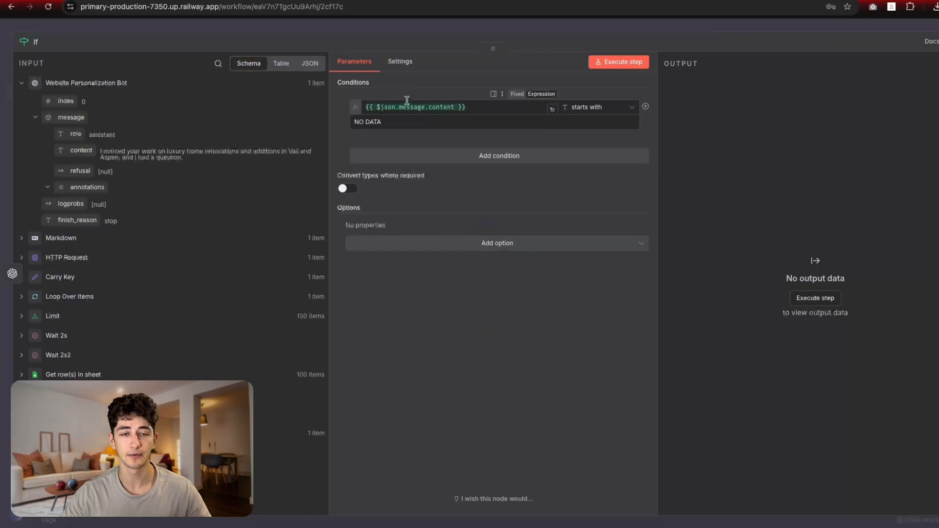
{"action": "left_click_drag", "start_coordinate": [484, 111], "coordinate": [354, 112]}
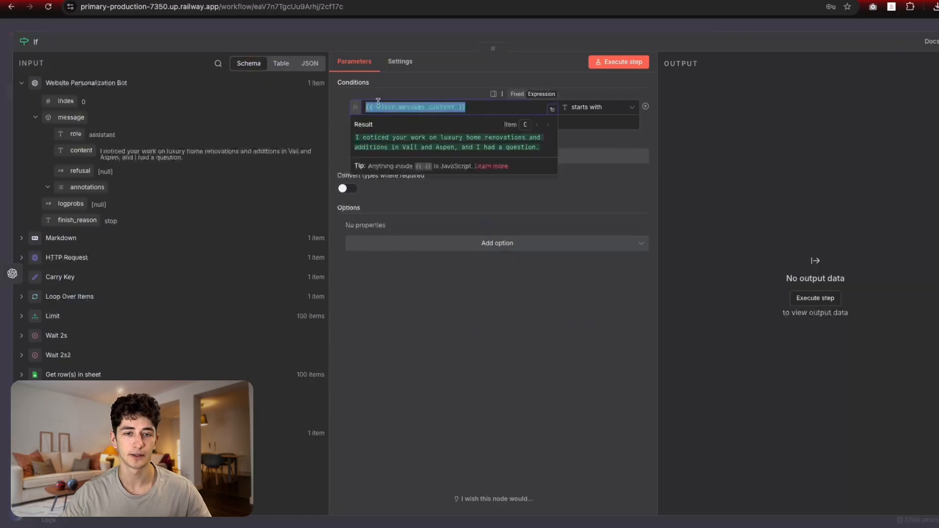
{"action": "left_click", "coordinate": [394, 87]}
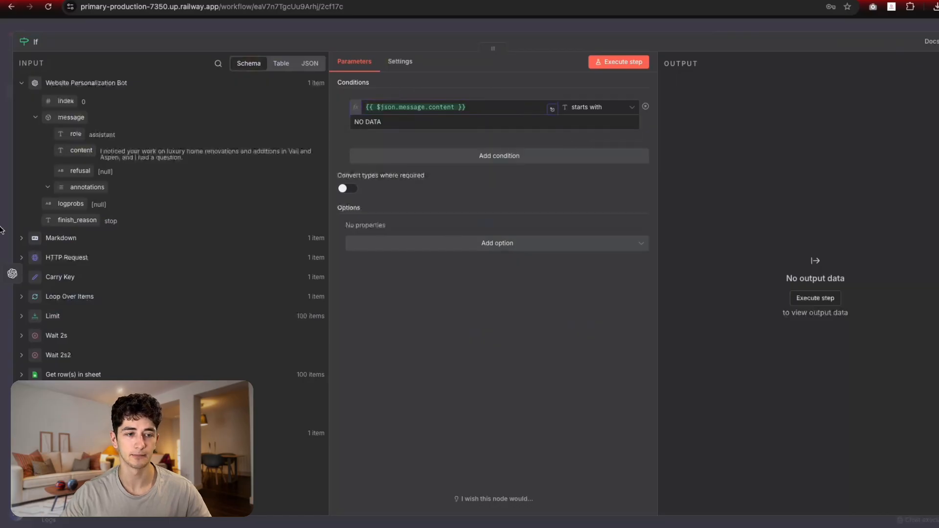
{"action": "left_click", "coordinate": [12, 273]}
{"action": "scroll", "coordinate": [505, 282], "scroll_direction": "down", "scroll_amount": 5}
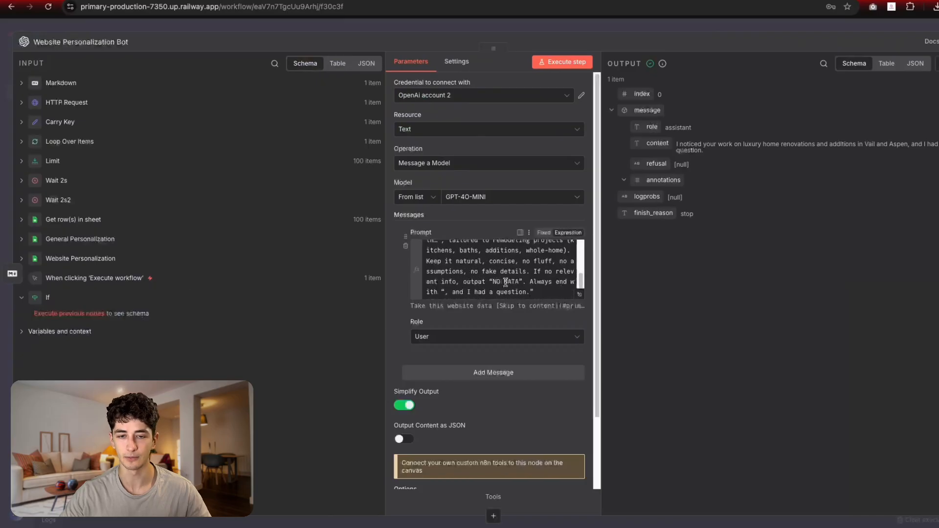
{"action": "left_click_drag", "start_coordinate": [490, 282], "coordinate": [519, 282]}
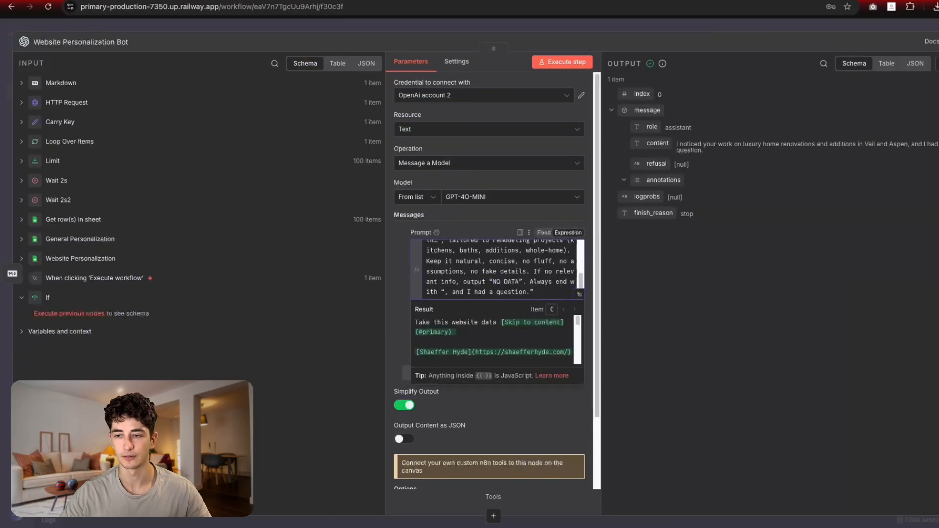
{"action": "left_click", "coordinate": [937, 273]}
{"action": "left_click", "coordinate": [507, 33]}
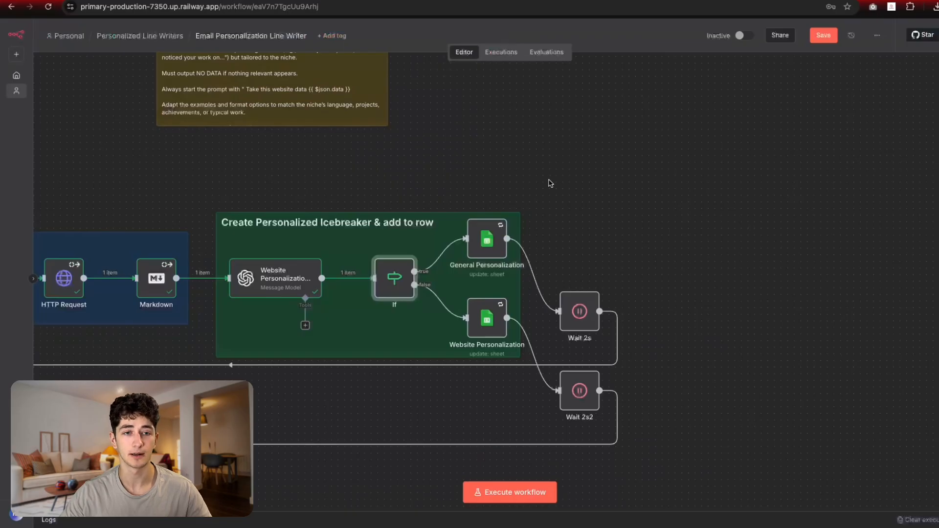
Step: Open the Website Personalization Google Sheets node from the canvas
{"action": "scroll", "coordinate": [575, 267], "scroll_direction": "down", "scroll_amount": 3}
{"action": "scroll", "coordinate": [575, 266], "scroll_direction": "right", "scroll_amount": 2}
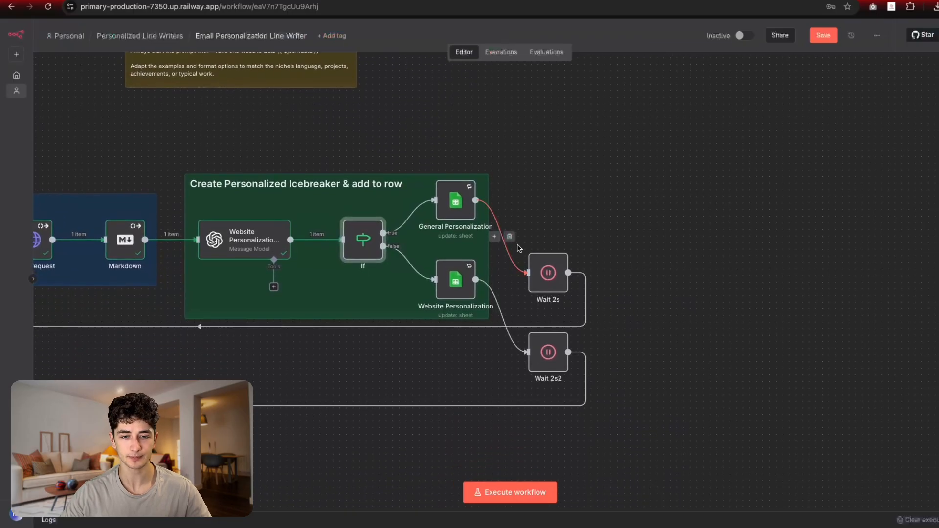
{"action": "scroll", "coordinate": [597, 286], "scroll_direction": "left", "scroll_amount": 2}
{"action": "scroll", "coordinate": [597, 285], "scroll_direction": "up", "scroll_amount": 3}
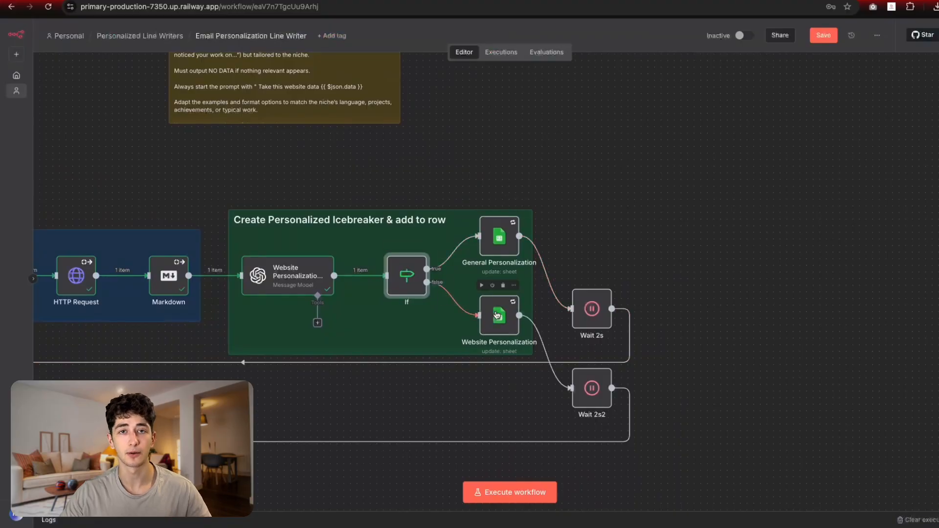
{"action": "double_click", "coordinate": [503, 322]}
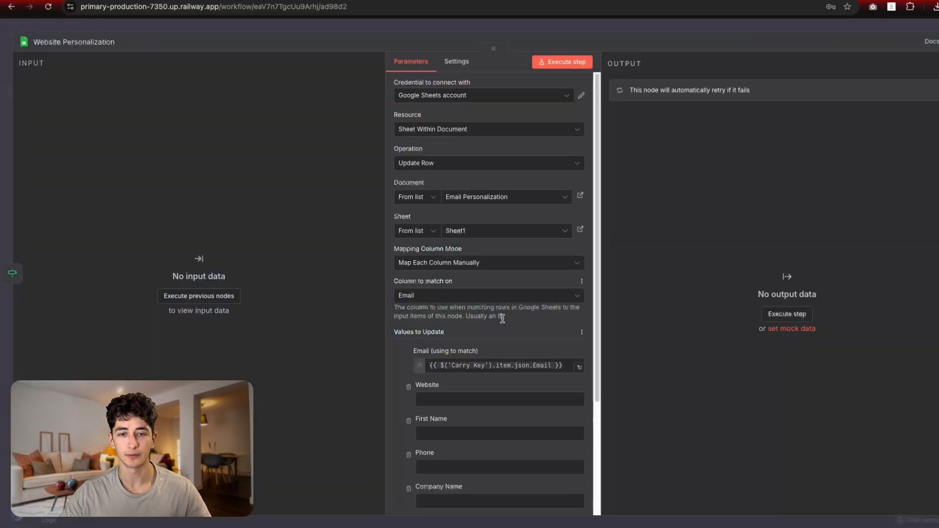
Step: Confirm the node targets Sheet1 of Email Personalization and review its Email and Personalization fields
{"action": "scroll", "coordinate": [484, 307], "scroll_direction": "down", "scroll_amount": 3}
{"action": "scroll", "coordinate": [449, 162], "scroll_direction": "up", "scroll_amount": 2}
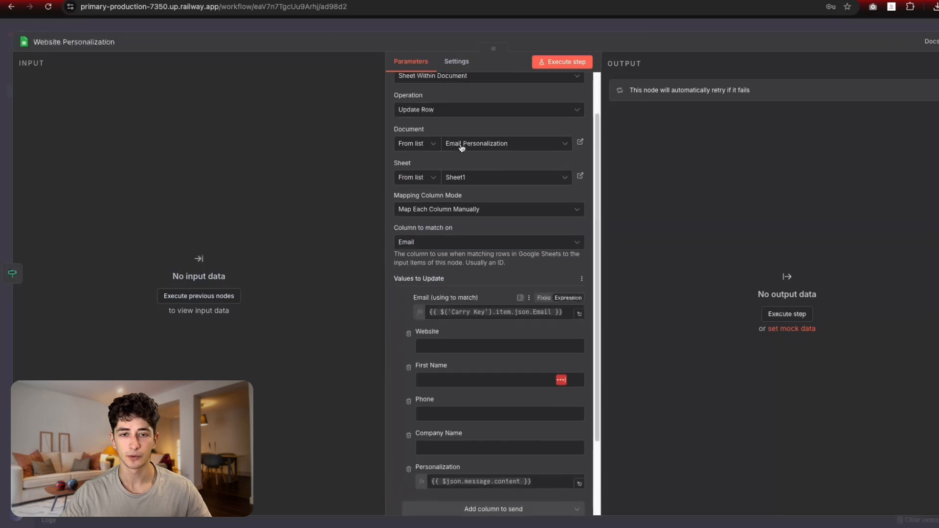
{"action": "left_click", "coordinate": [472, 143]}
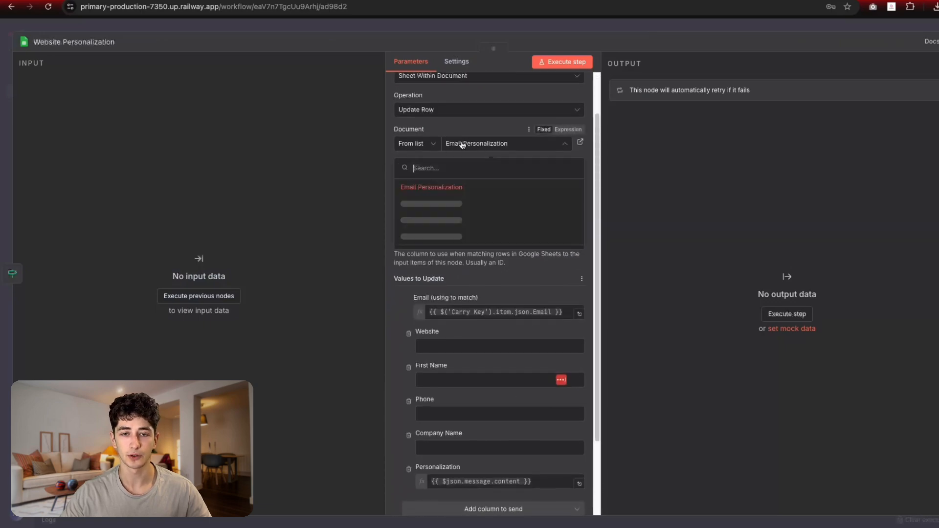
{"action": "left_click", "coordinate": [473, 141]}
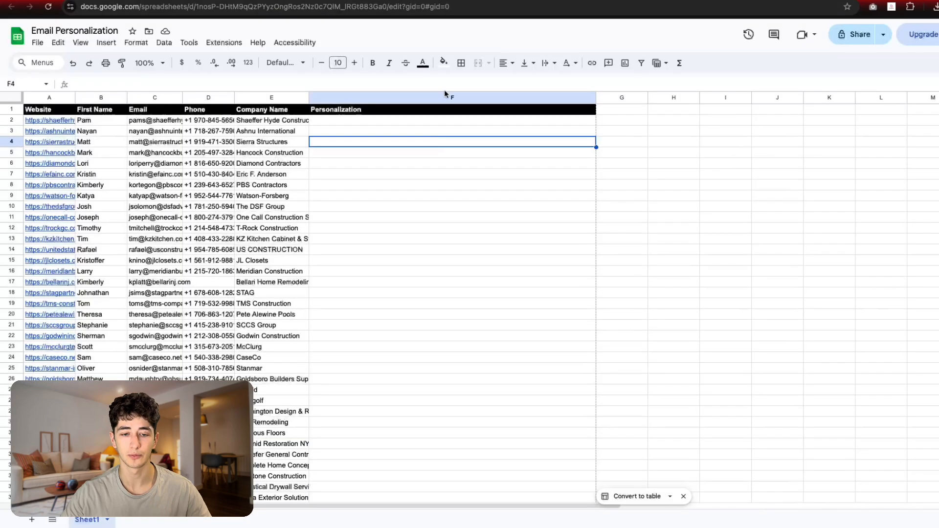
{"action": "left_click", "coordinate": [365, 109]}
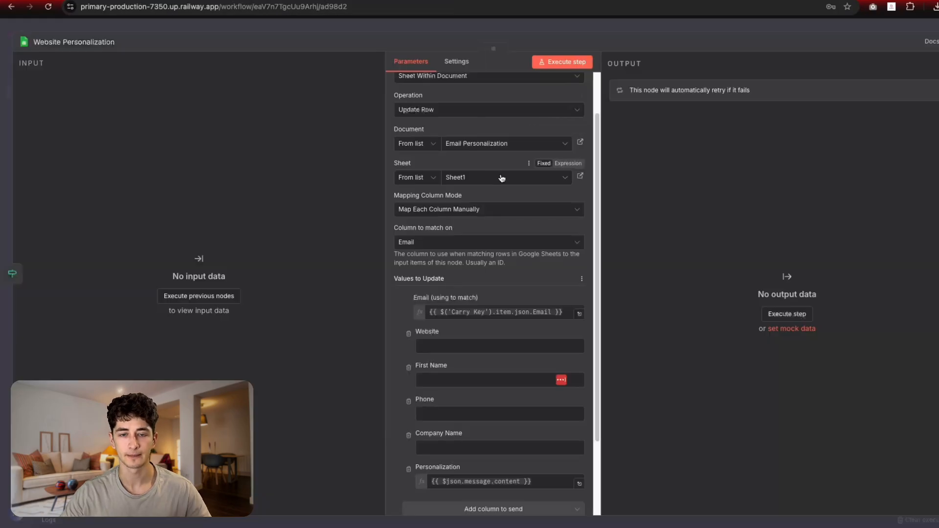
{"action": "left_click", "coordinate": [486, 175]}
{"action": "left_click", "coordinate": [459, 197]}
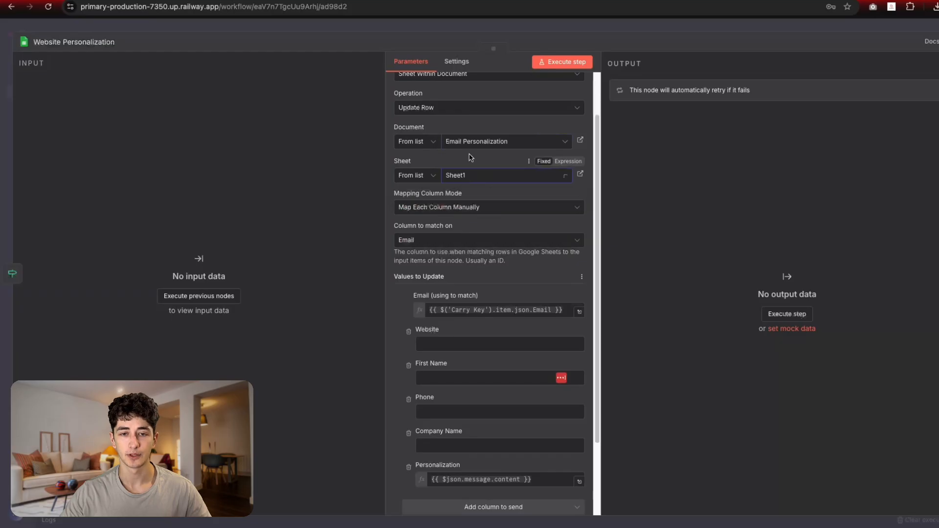
{"action": "scroll", "coordinate": [460, 256], "scroll_direction": "down", "scroll_amount": 1}
{"action": "scroll", "coordinate": [459, 256], "scroll_direction": "down", "scroll_amount": 2}
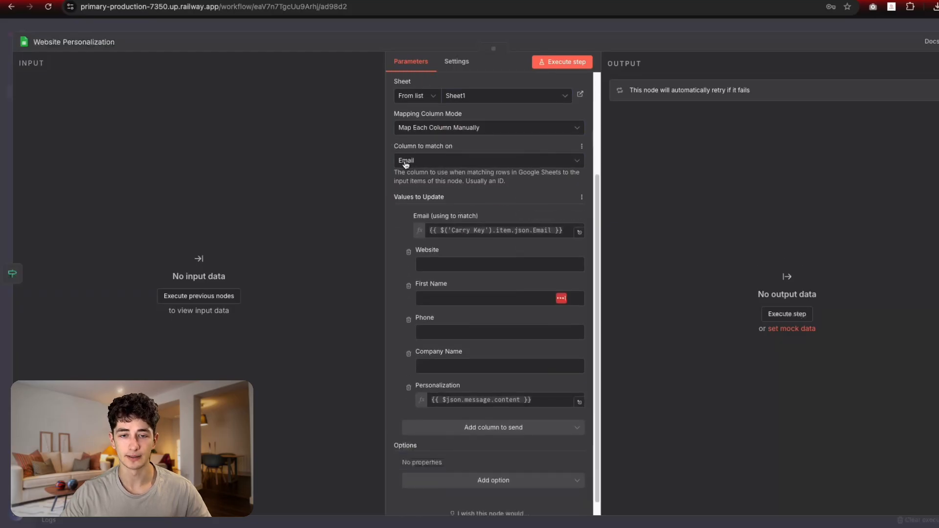
{"action": "left_click", "coordinate": [468, 232]}
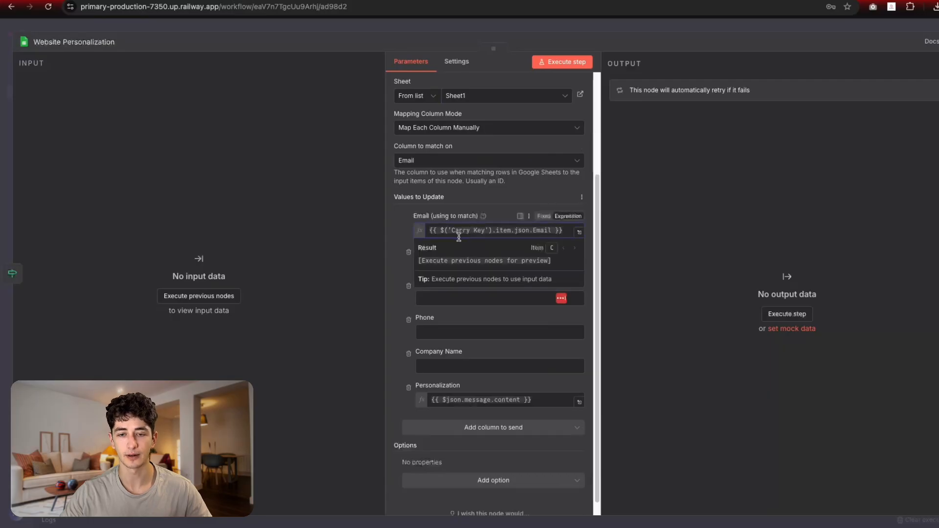
{"action": "key", "text": "ctrl+a"}
{"action": "left_click", "coordinate": [486, 204]}
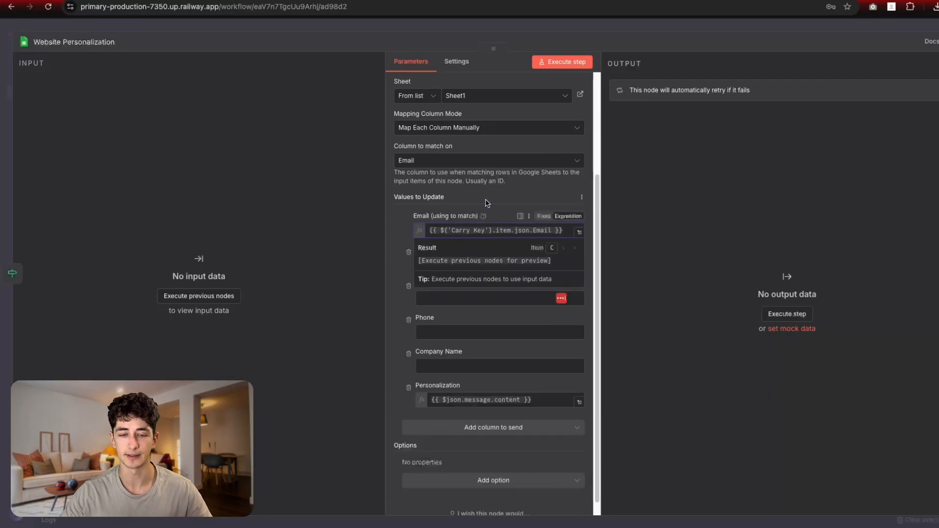
{"action": "scroll", "coordinate": [487, 264], "scroll_direction": "down", "scroll_amount": 1}
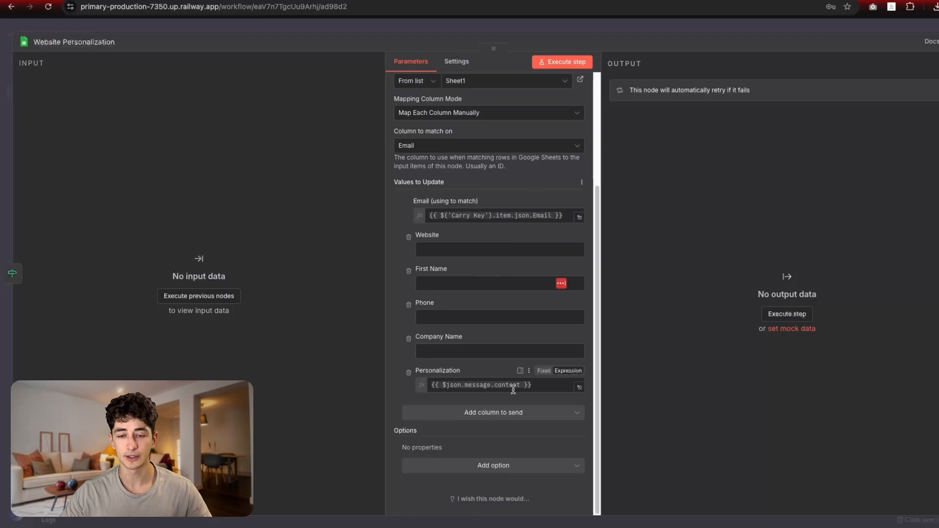
{"action": "left_click_drag", "start_coordinate": [533, 386], "coordinate": [296, 341]}
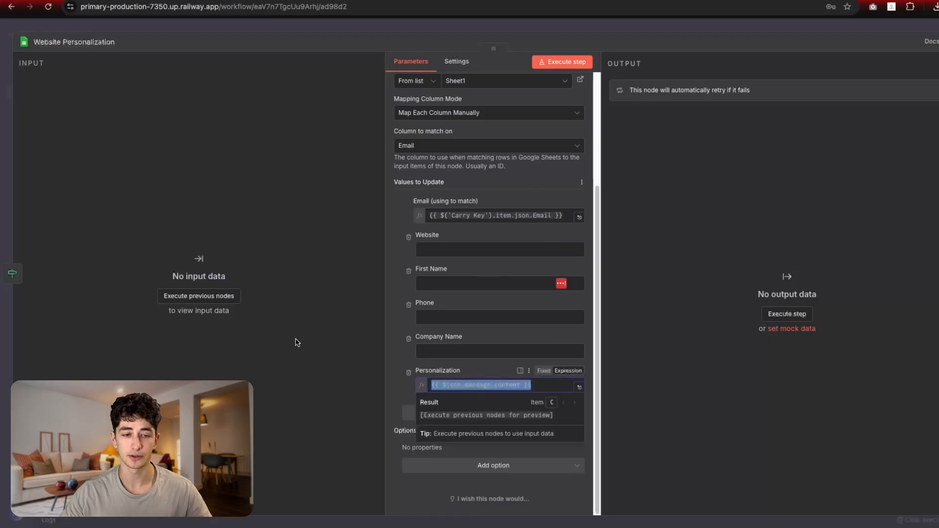
Step: Map message.content into Personalization and the Carry Key Email into the Email match field
{"action": "left_click", "coordinate": [198, 301]}
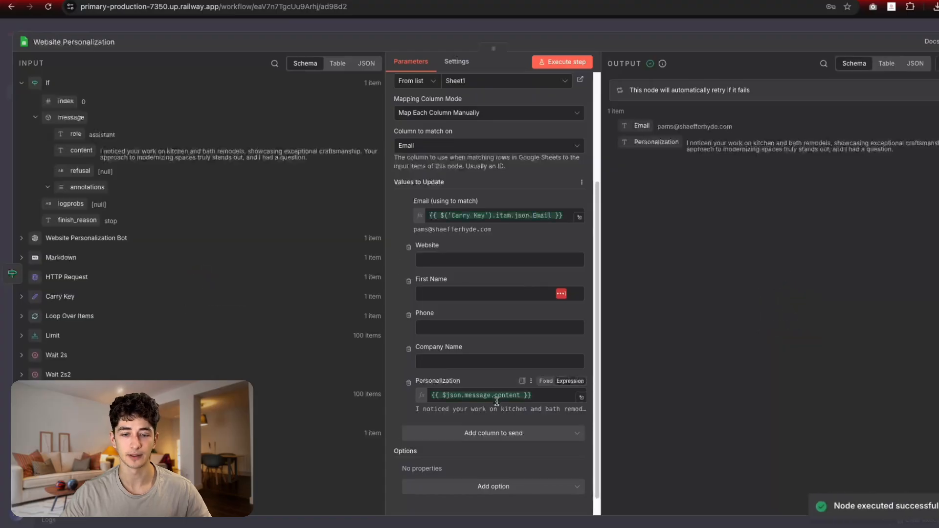
{"action": "left_click_drag", "start_coordinate": [78, 150], "coordinate": [527, 410]}
{"action": "key", "text": "BackSpace"}
{"action": "left_click", "coordinate": [472, 215]}
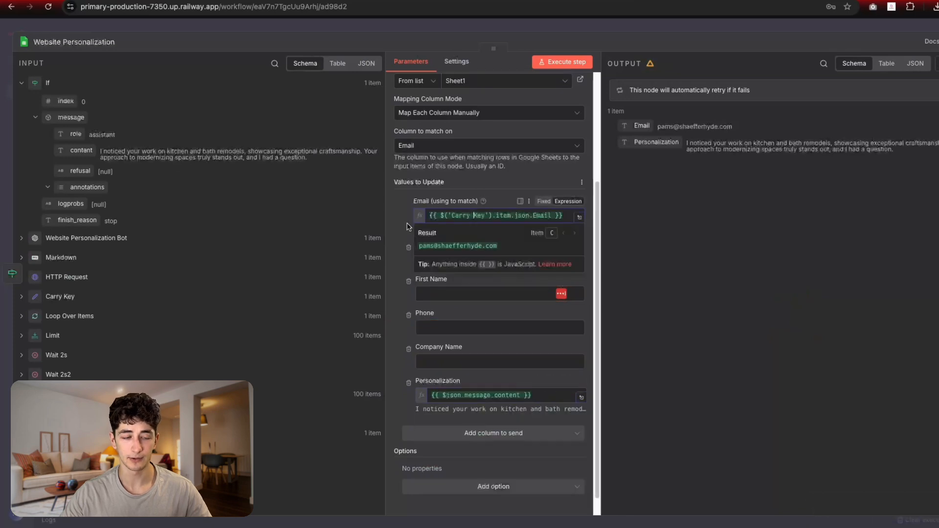
{"action": "left_click", "coordinate": [21, 295]}
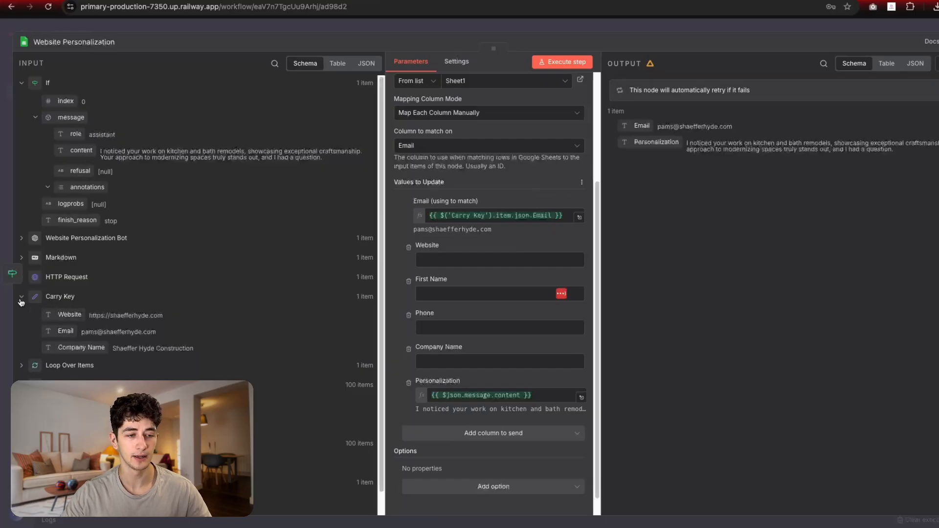
{"action": "left_click_drag", "start_coordinate": [61, 315], "coordinate": [576, 221]}
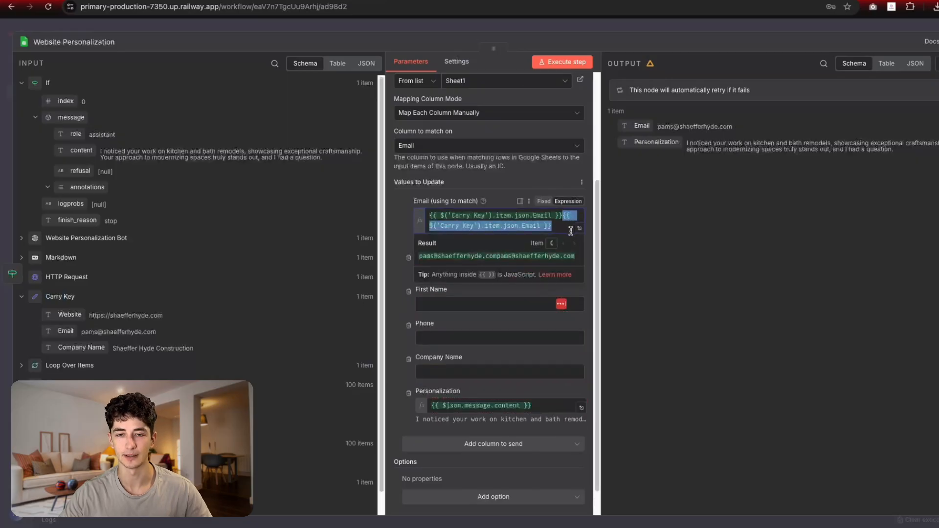
{"action": "key", "text": "BackSpace"}
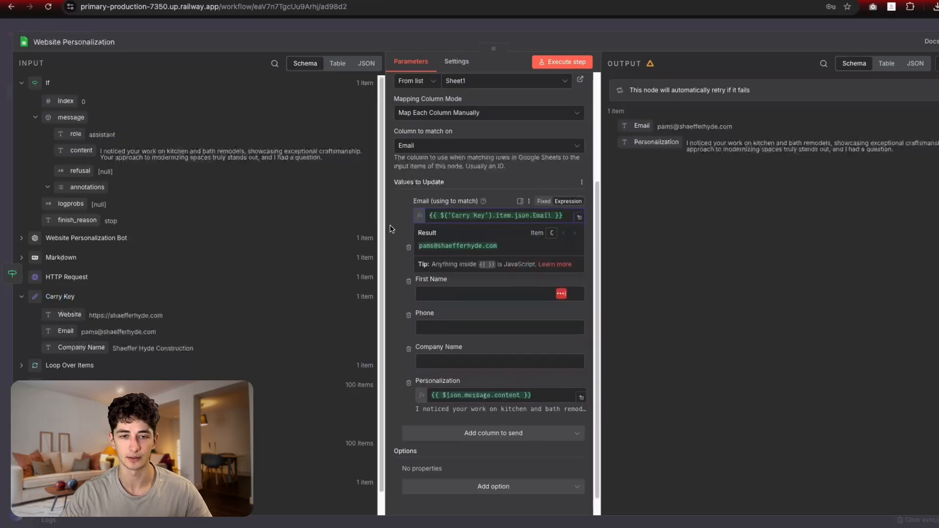
{"action": "left_click", "coordinate": [392, 229]}
Step: Verify the icebreaker in cell F2 of the spreadsheet, then return to n8n
{"action": "scroll", "coordinate": [504, 295], "scroll_direction": "down", "scroll_amount": 1}
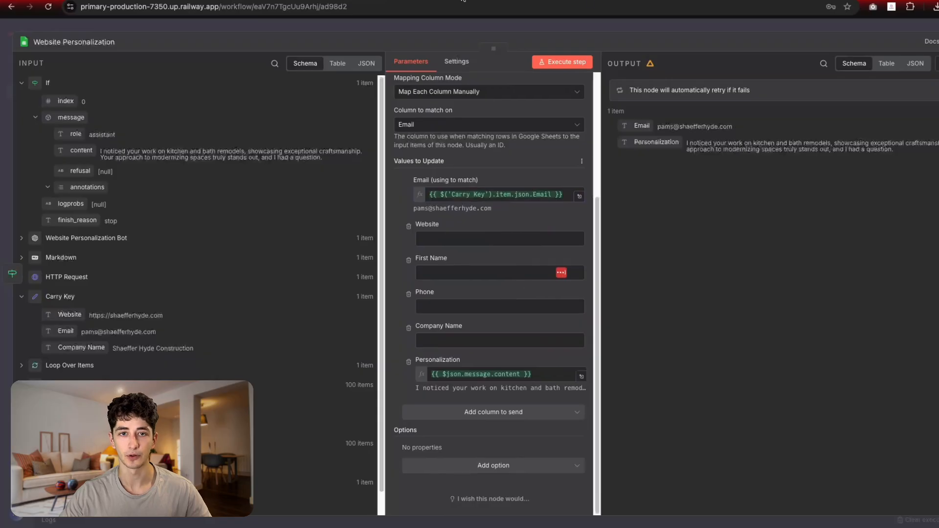
{"action": "left_click", "coordinate": [462, 0]}
{"action": "left_click", "coordinate": [323, 122]}
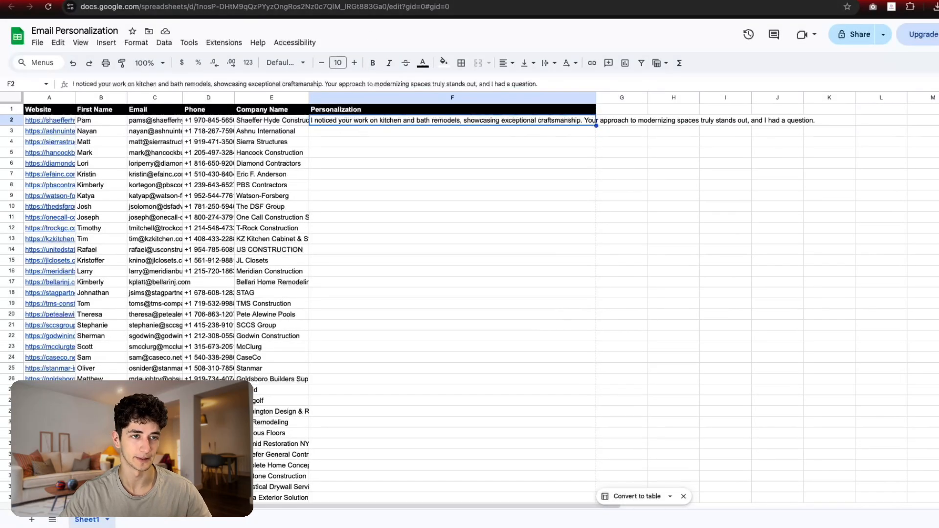
{"action": "left_click", "coordinate": [563, 0]}
Step: Open the General Personalization node and preview the Website field's expression result
{"action": "left_click", "coordinate": [578, 36]}
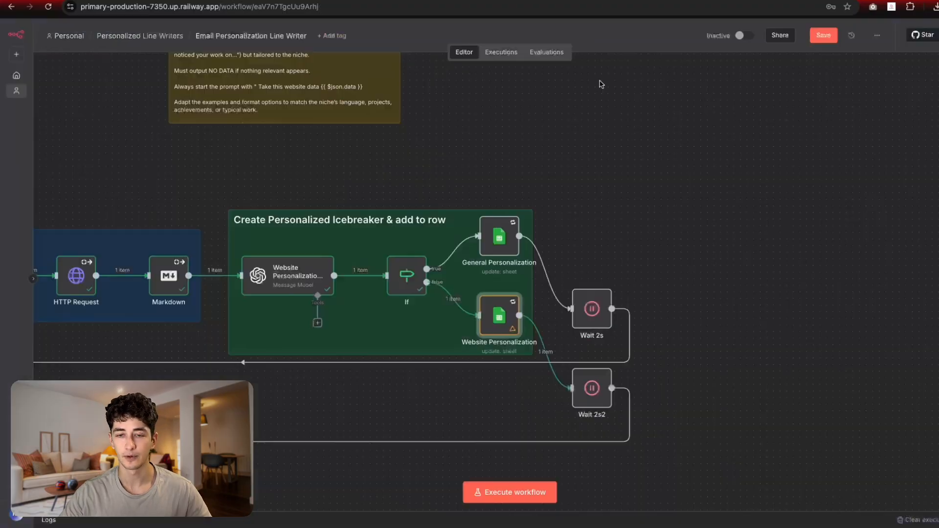
{"action": "scroll", "coordinate": [631, 146], "scroll_direction": "up", "scroll_amount": 3}
{"action": "double_click", "coordinate": [499, 301]}
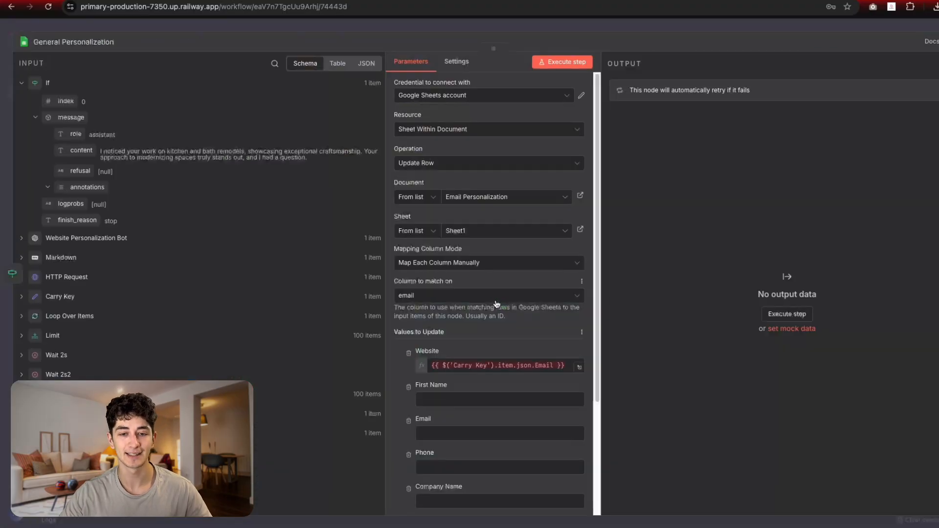
{"action": "scroll", "coordinate": [488, 304], "scroll_direction": "down", "scroll_amount": 3}
{"action": "left_click", "coordinate": [532, 266]}
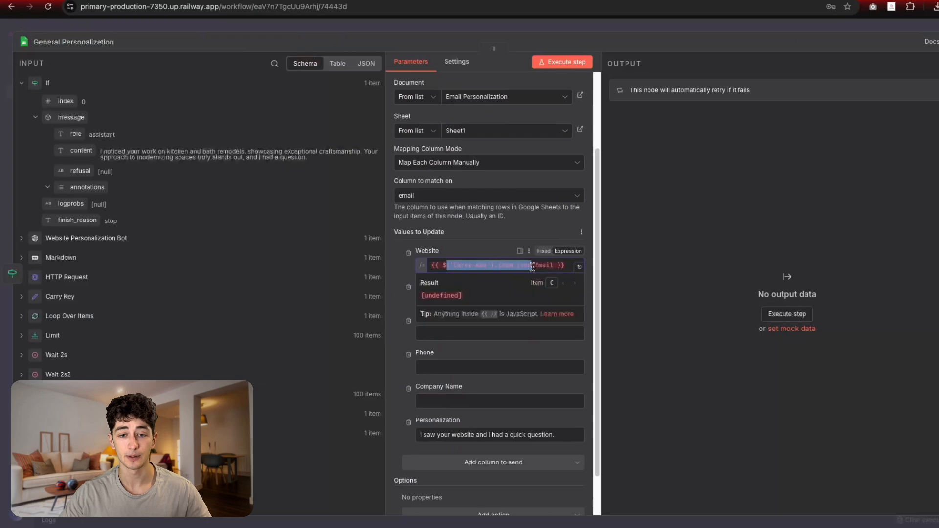
{"action": "left_click", "coordinate": [485, 34]}
{"action": "left_click", "coordinate": [486, 28]}
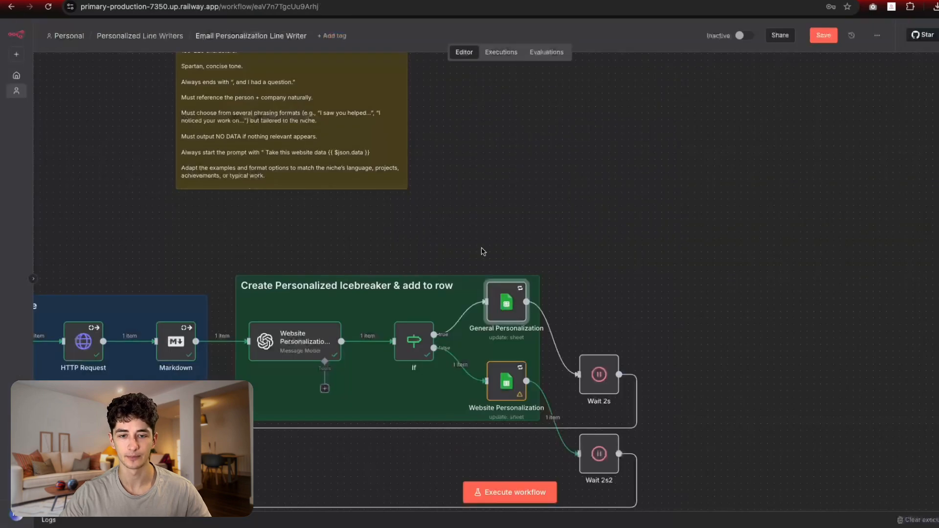
Step: Expand Carry Key and review the fallback line 'I saw your website and I had a quick question.'
{"action": "double_click", "coordinate": [493, 295]}
{"action": "scroll", "coordinate": [484, 321], "scroll_direction": "down", "scroll_amount": 3}
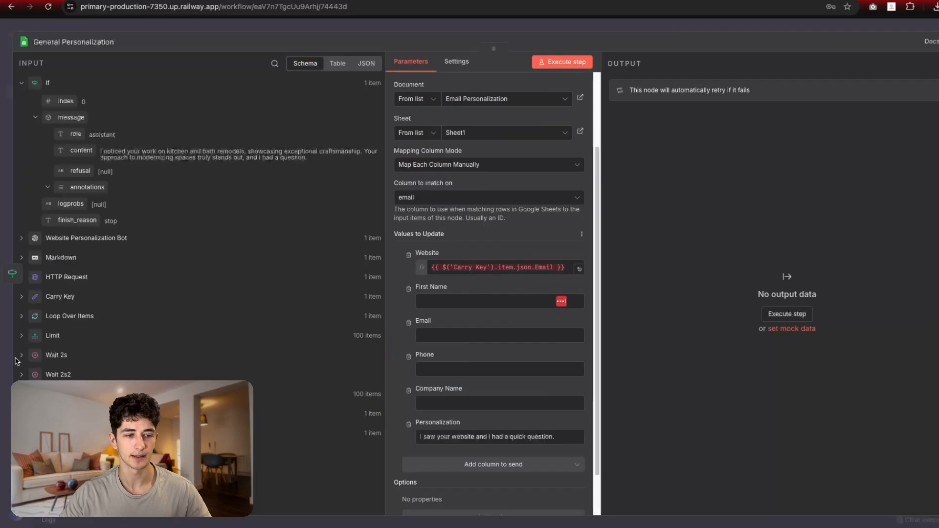
{"action": "left_click", "coordinate": [21, 298]}
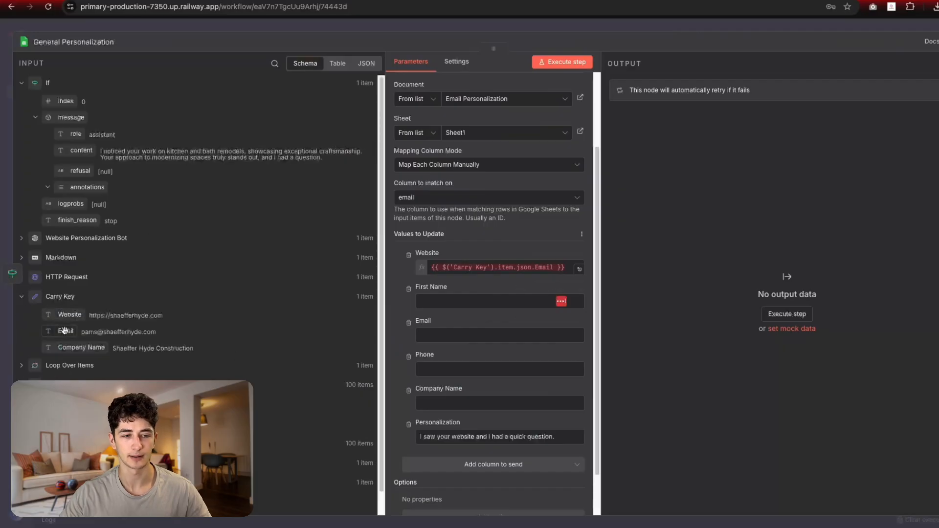
{"action": "scroll", "coordinate": [488, 303], "scroll_direction": "down", "scroll_amount": 2}
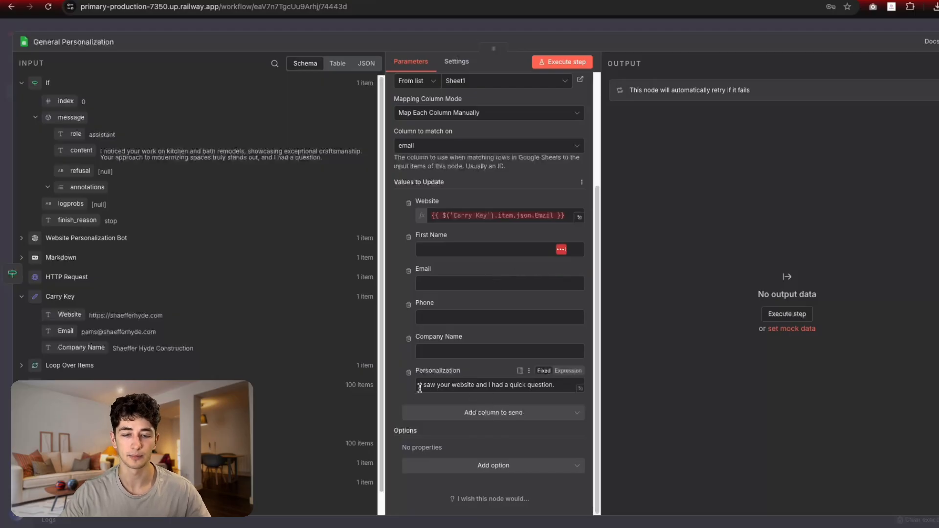
{"action": "left_click_drag", "start_coordinate": [441, 386], "coordinate": [456, 386]}
{"action": "left_click", "coordinate": [456, 386]}
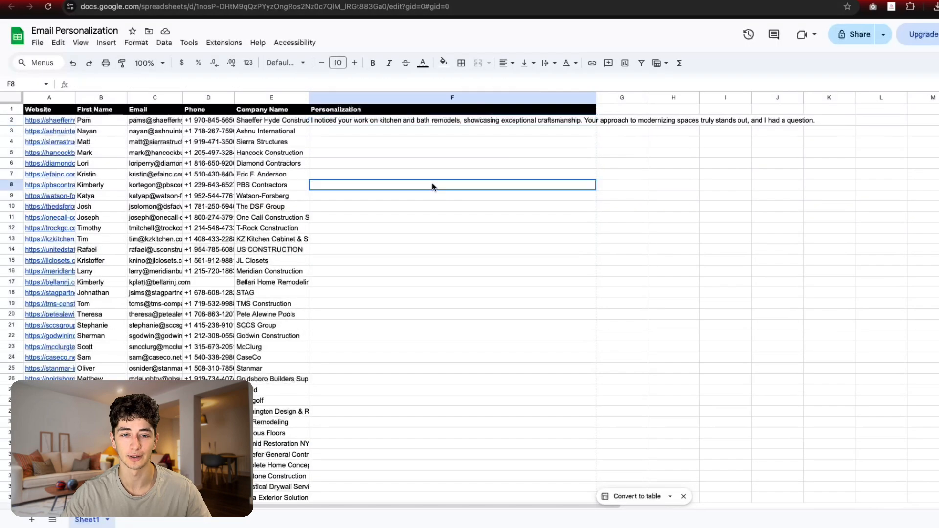
{"action": "left_click", "coordinate": [424, 453]}
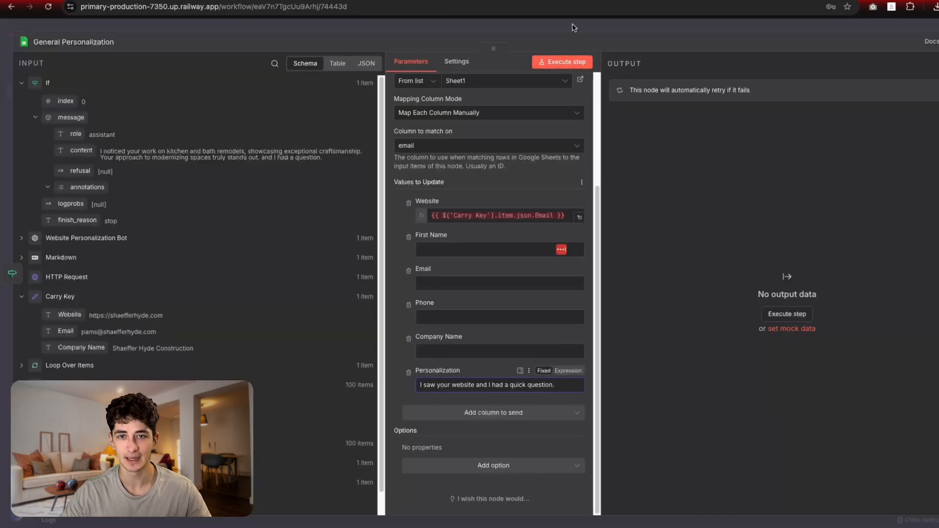
Step: Return to the workflow canvas and glance at the last run's logs
{"action": "key", "text": "Escape"}
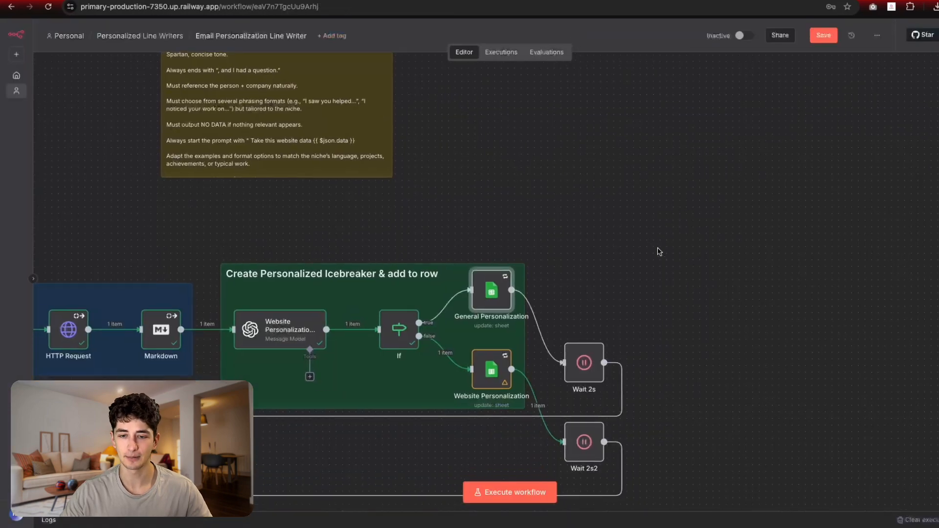
{"action": "scroll", "coordinate": [659, 252], "scroll_direction": "down", "scroll_amount": 2}
{"action": "scroll", "coordinate": [590, 279], "scroll_direction": "left", "scroll_amount": 3}
{"action": "scroll", "coordinate": [809, 274], "scroll_direction": "down", "scroll_amount": 1}
{"action": "scroll", "coordinate": [812, 279], "scroll_direction": "down", "scroll_amount": 1}
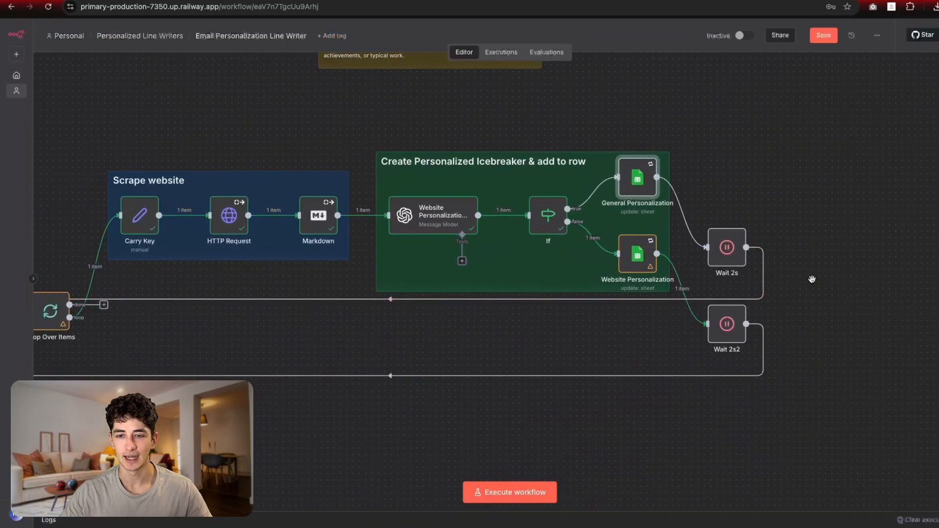
{"action": "scroll", "coordinate": [372, 323], "scroll_direction": "left", "scroll_amount": 2}
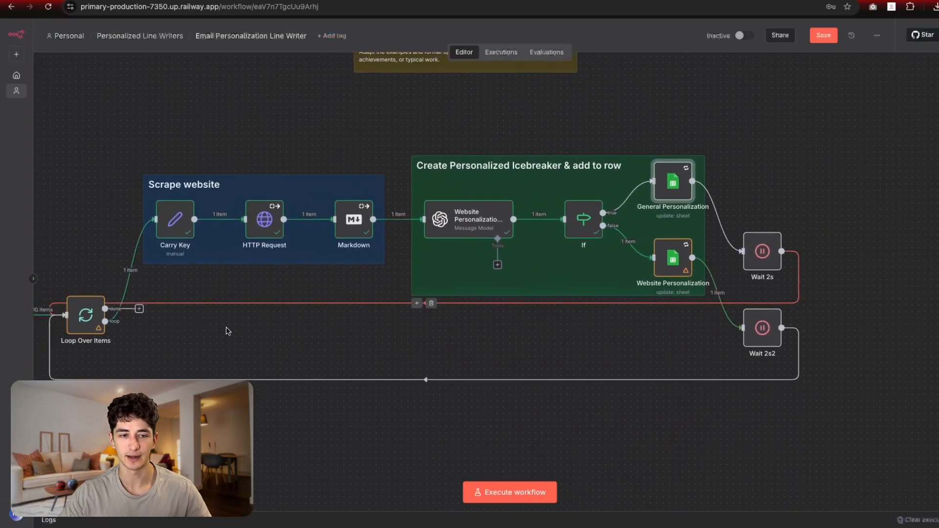
{"action": "left_click", "coordinate": [528, 514]}
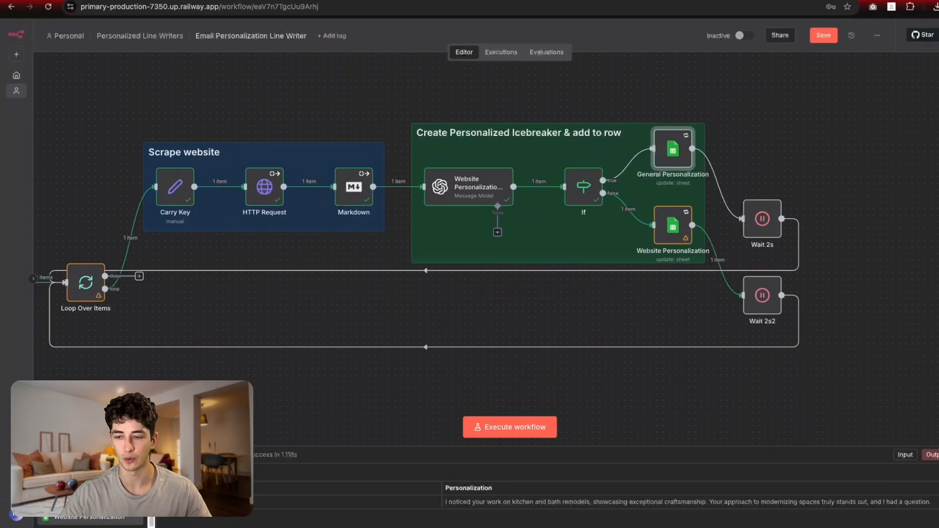
{"action": "left_click", "coordinate": [934, 456]}
Step: Execute the whole workflow, save it, and follow the run across the canvas
{"action": "left_click", "coordinate": [526, 492]}
{"action": "left_click", "coordinate": [825, 35]}
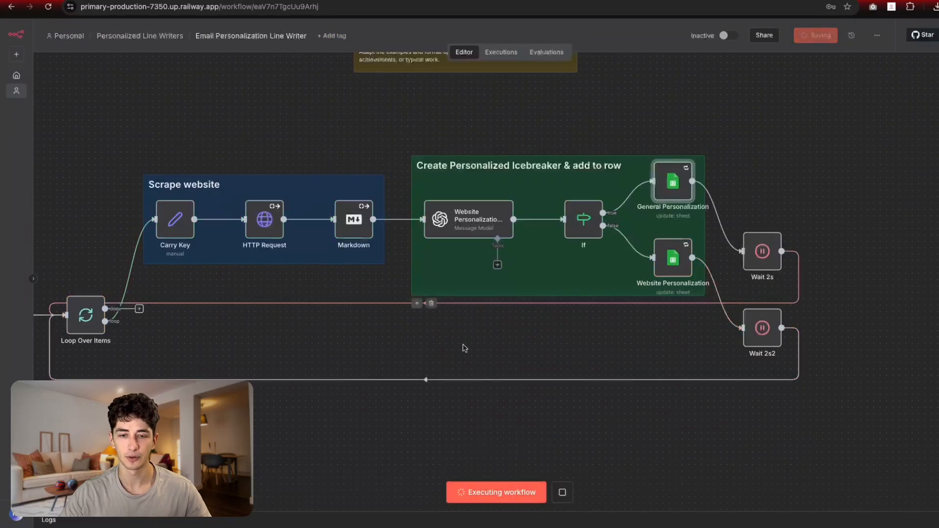
{"action": "left_click_drag", "start_coordinate": [424, 367], "coordinate": [547, 355]}
{"action": "scroll", "coordinate": [568, 365], "scroll_direction": "down", "scroll_amount": 1}
{"action": "scroll", "coordinate": [567, 365], "scroll_direction": "down", "scroll_amount": 1}
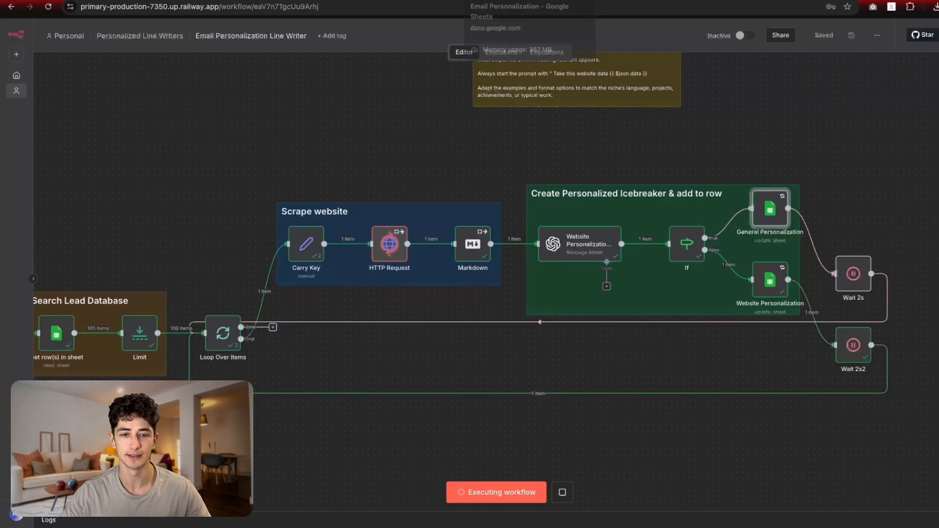
Step: Read the new icebreakers in F2 and F3 and check rows 6, 9, 16 and 26 for lines
{"action": "left_click", "coordinate": [508, 1]}
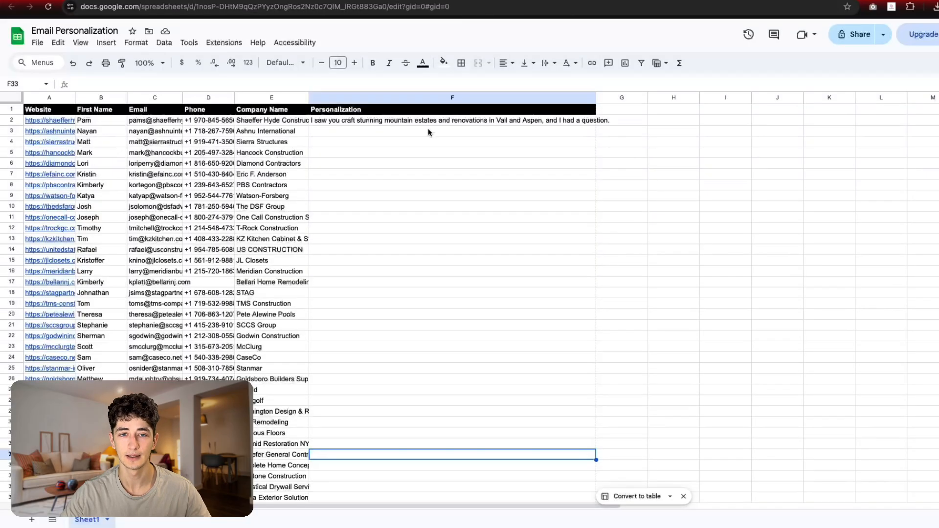
{"action": "left_click", "coordinate": [398, 121]}
{"action": "left_click", "coordinate": [385, 132]}
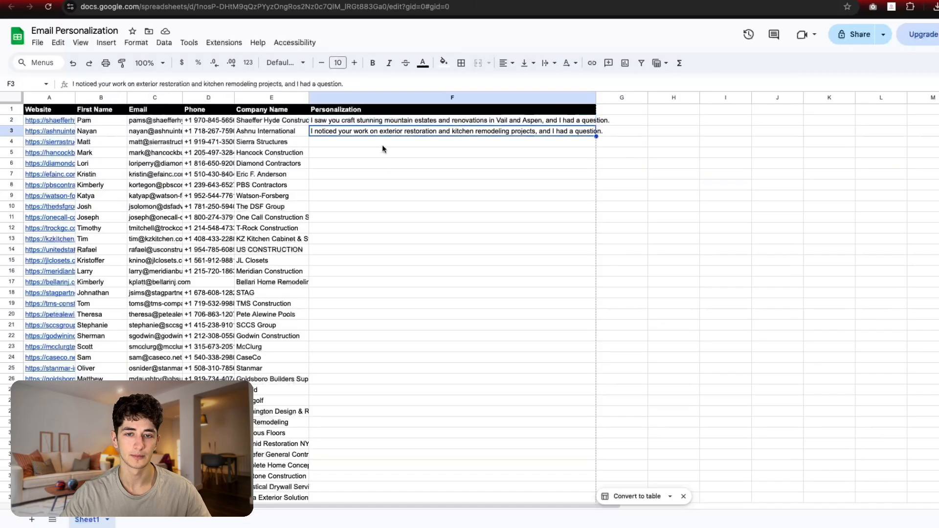
{"action": "left_click", "coordinate": [409, 164]}
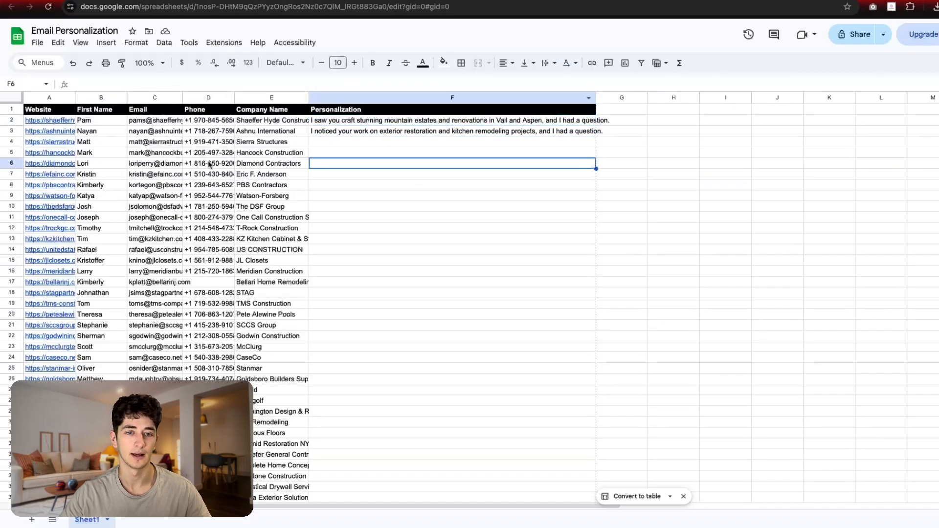
{"action": "left_click", "coordinate": [333, 131]}
{"action": "left_click", "coordinate": [372, 196]}
{"action": "left_click", "coordinate": [393, 272]}
{"action": "left_click", "coordinate": [394, 381]}
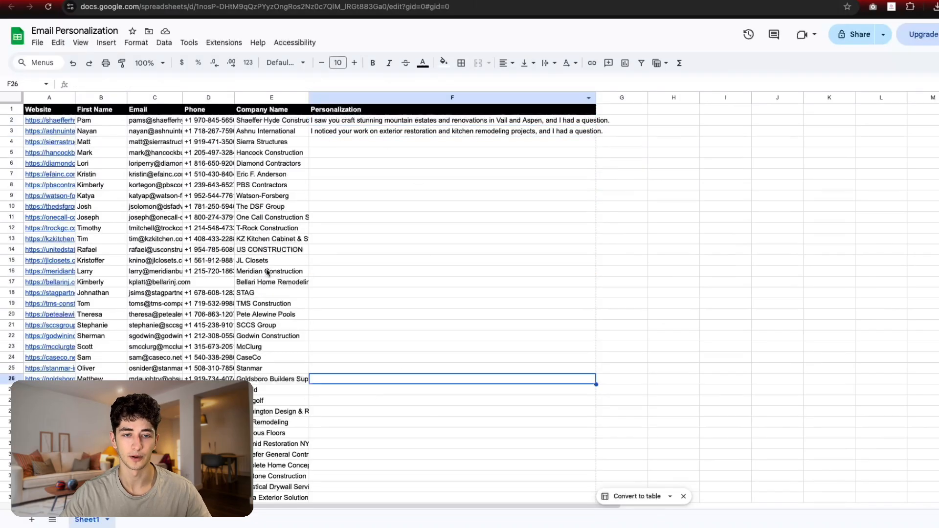
Step: Check row 10's company and row 8, then go back to the n8n workflow
{"action": "left_click", "coordinate": [296, 206]}
{"action": "left_click", "coordinate": [410, 182]}
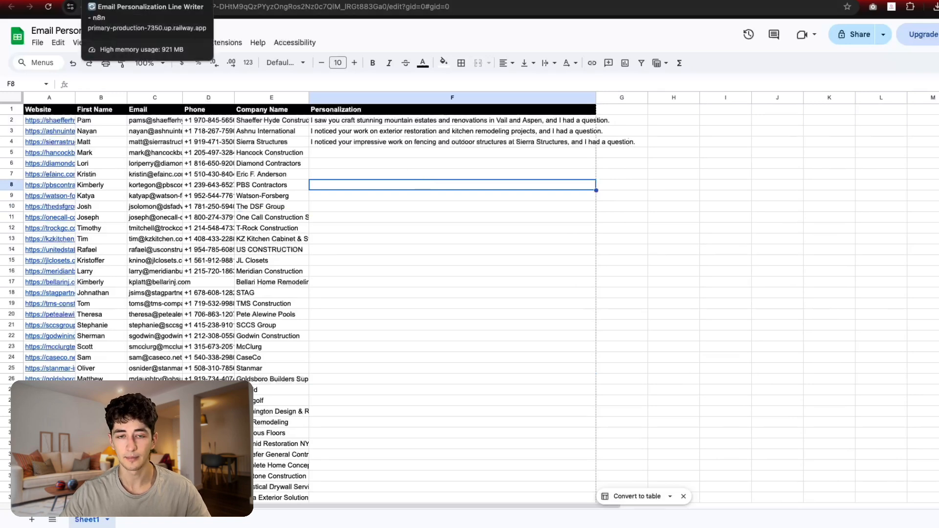
{"action": "left_click", "coordinate": [350, 156]}
{"action": "left_click", "coordinate": [399, 191]}
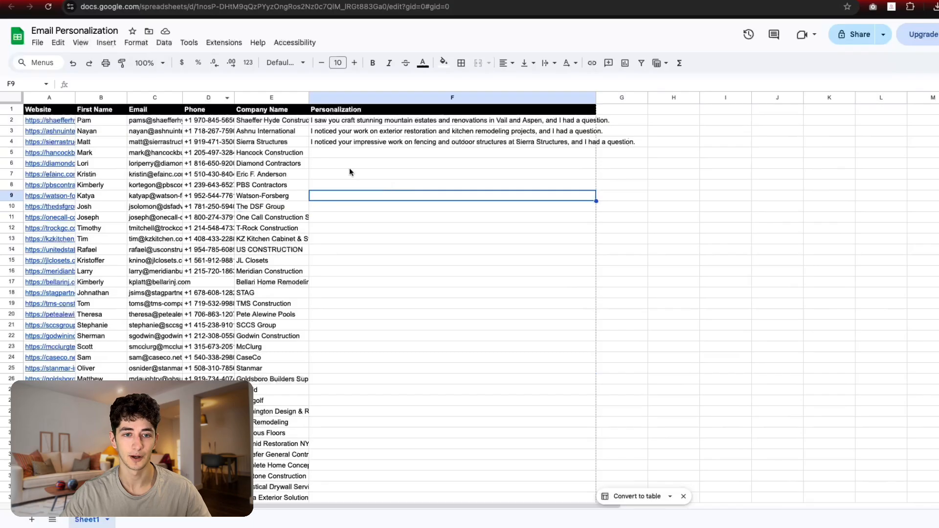
{"action": "left_click", "coordinate": [98, 0]}
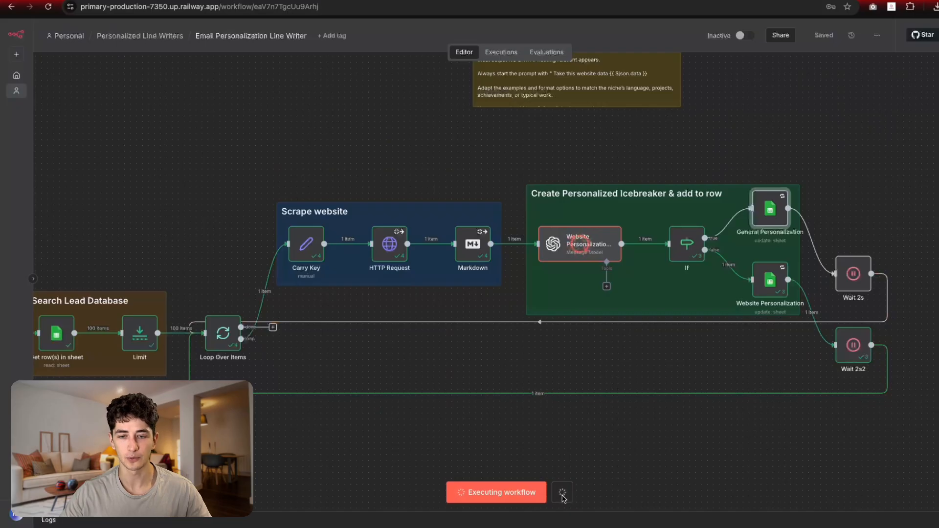
Step: Stop the running execution and scroll the canvas left to the trigger node
{"action": "left_click", "coordinate": [562, 498]}
{"action": "scroll", "coordinate": [360, 377], "scroll_direction": "left", "scroll_amount": 1}
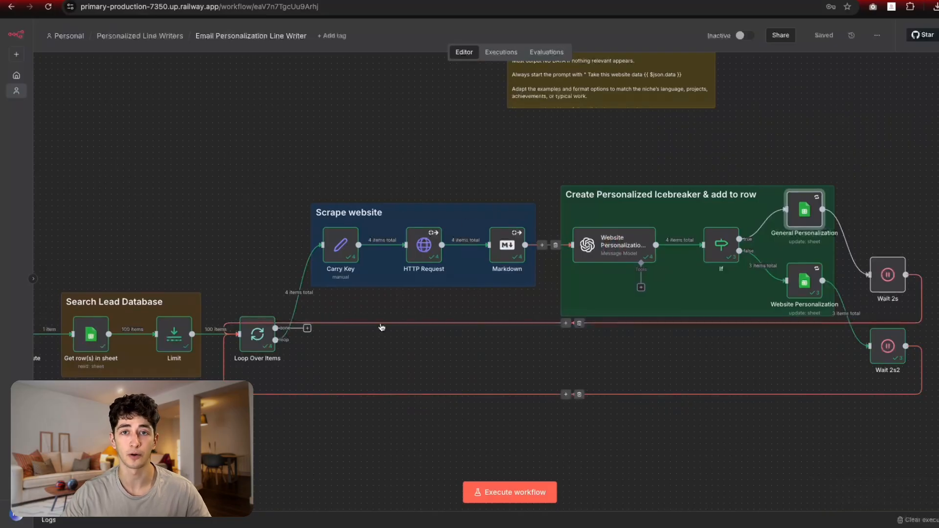
{"action": "scroll", "coordinate": [278, 360], "scroll_direction": "left", "scroll_amount": 5}
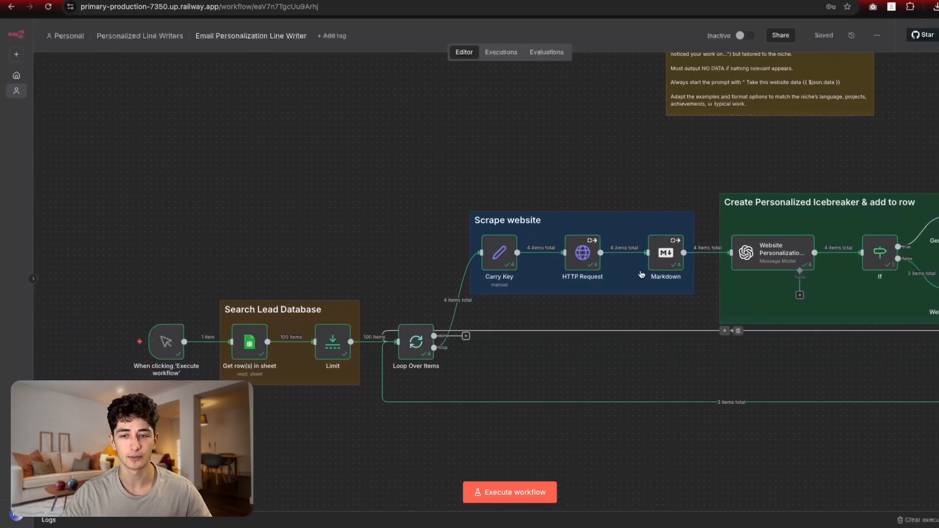
Step: Change the Loop Over Items batch size to 10
{"action": "double_click", "coordinate": [416, 345]}
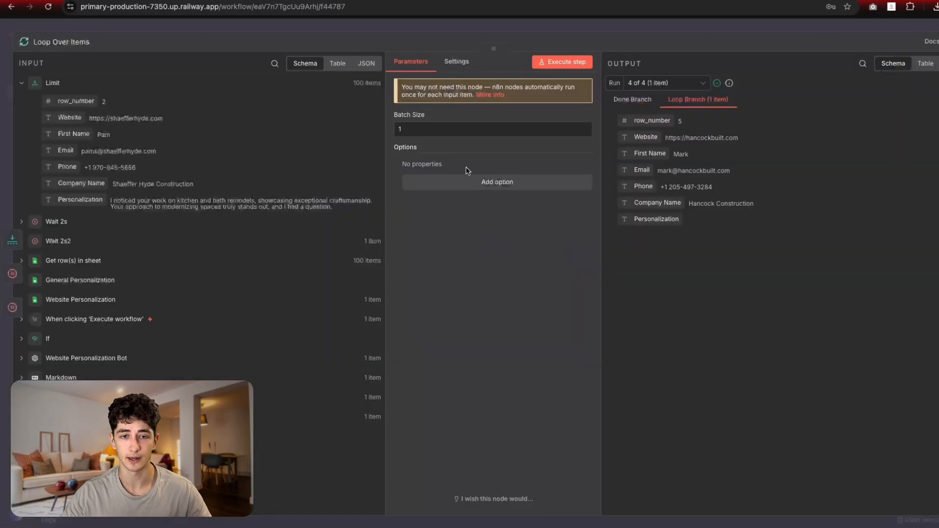
{"action": "left_click", "coordinate": [431, 129]}
{"action": "type", "text": "0"}
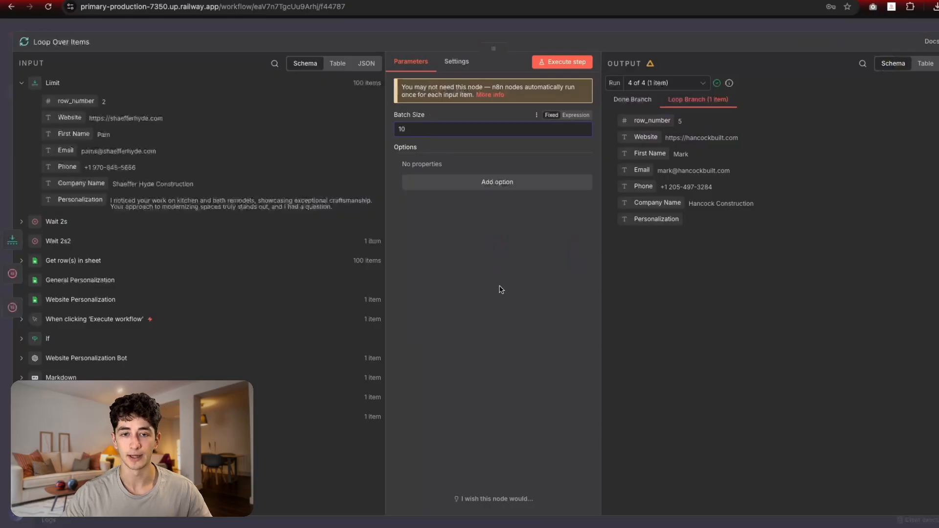
{"action": "left_click", "coordinate": [599, 26]}
Step: Run the workflow again with the new batch size and follow its execution
{"action": "scroll", "coordinate": [590, 267], "scroll_direction": "right", "scroll_amount": 3}
{"action": "right_click", "coordinate": [590, 267]}
{"action": "left_click", "coordinate": [486, 481]}
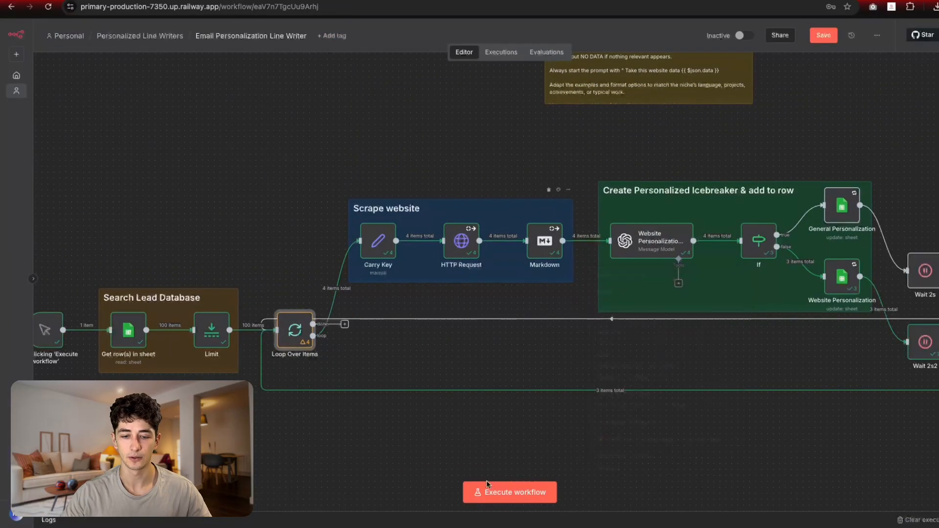
{"action": "left_click", "coordinate": [498, 491]}
{"action": "scroll", "coordinate": [475, 290], "scroll_direction": "down", "scroll_amount": 3}
{"action": "scroll", "coordinate": [475, 290], "scroll_direction": "down", "scroll_amount": 2}
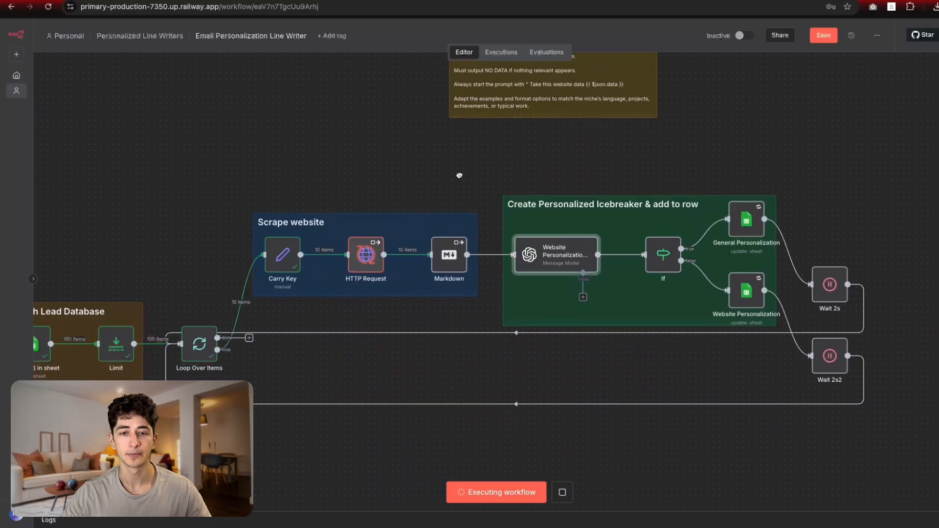
{"action": "left_click_drag", "start_coordinate": [459, 175], "coordinate": [432, 173]}
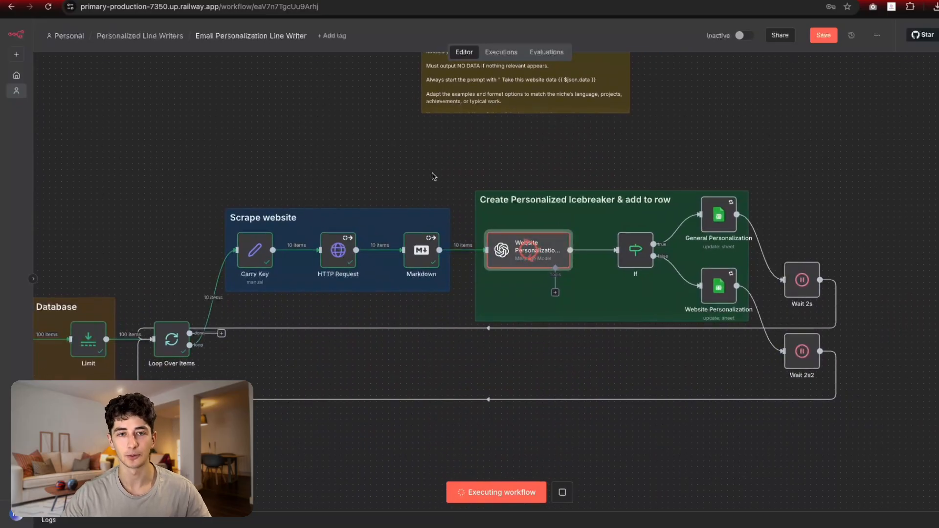
Step: Check the Personalization cells, reading row 4's line and noting F14 is still empty
{"action": "left_click", "coordinate": [538, 1]}
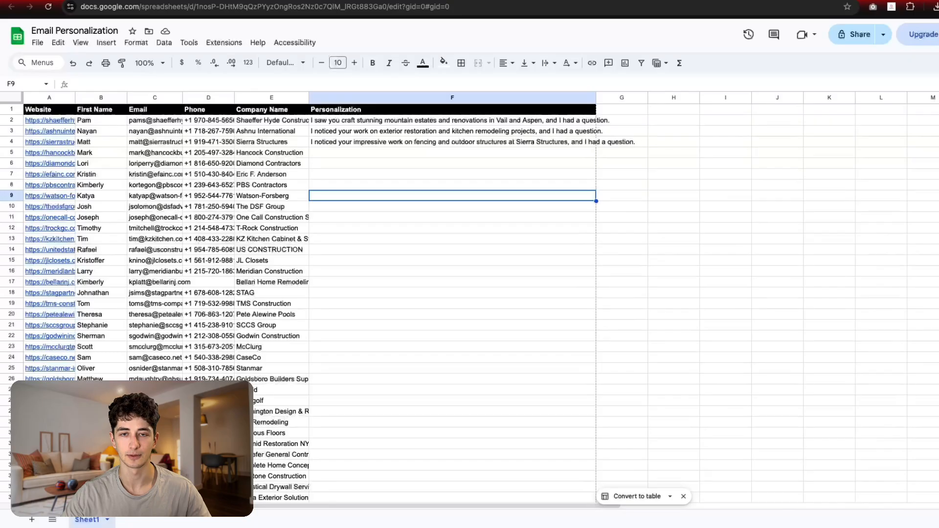
{"action": "left_click", "coordinate": [426, 253]}
{"action": "left_click", "coordinate": [420, 144]}
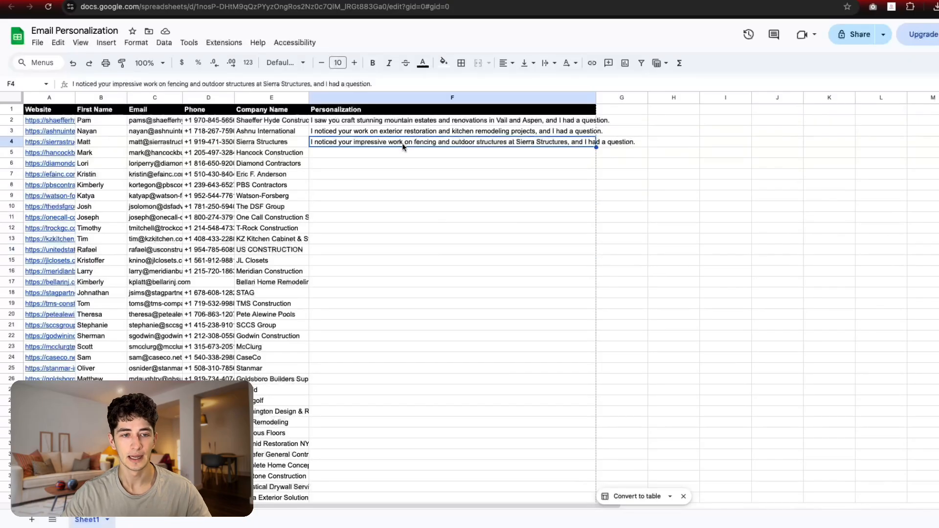
{"action": "left_click", "coordinate": [416, 250]}
{"action": "left_click_drag", "start_coordinate": [342, 122], "coordinate": [343, 241]}
{"action": "left_click", "coordinate": [377, 282]}
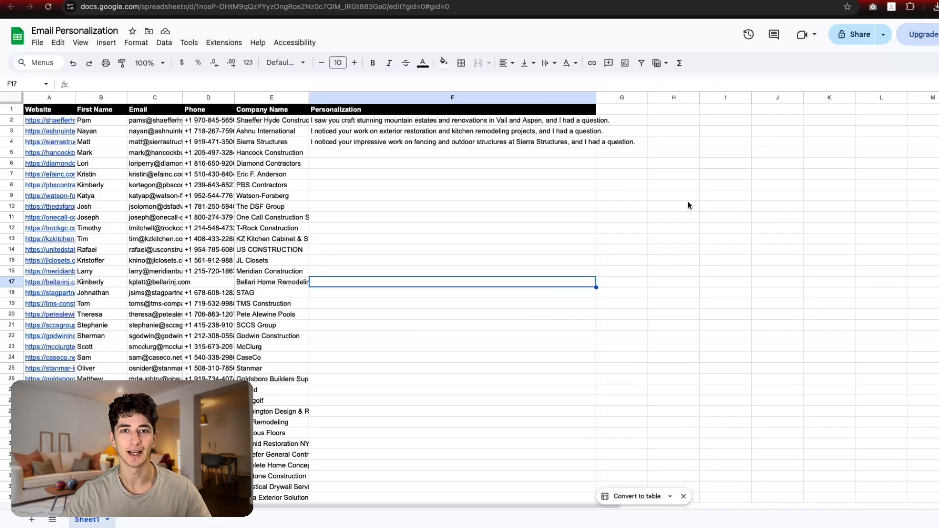
Step: Read the lines in F9, F6, F10 and F7 within F2:F11, then return to n8n
{"action": "left_click", "coordinate": [544, 198]}
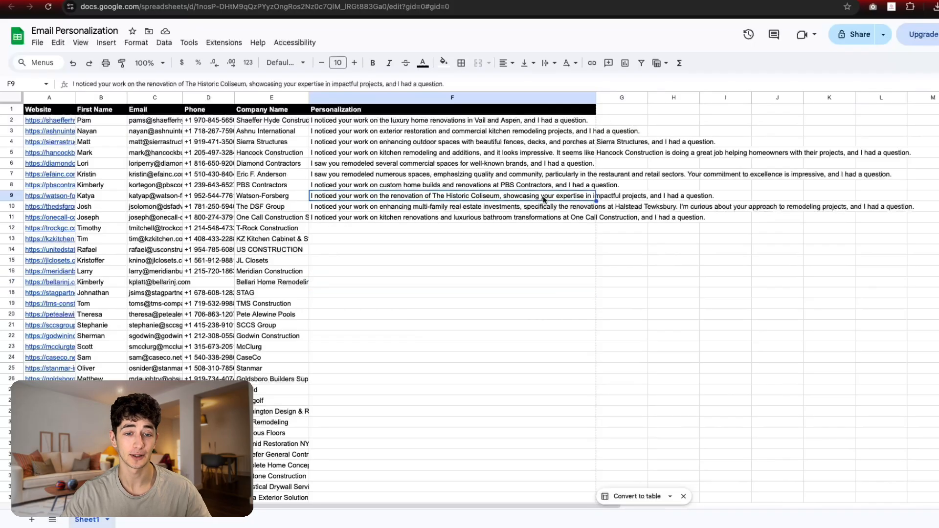
{"action": "left_click_drag", "start_coordinate": [435, 221], "coordinate": [416, 126]}
{"action": "left_click", "coordinate": [430, 166]}
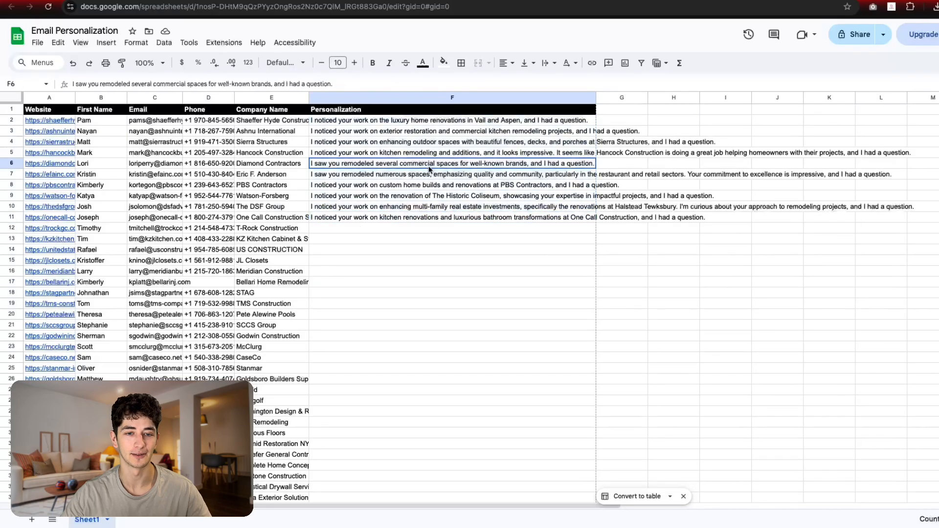
{"action": "left_click", "coordinate": [424, 209]}
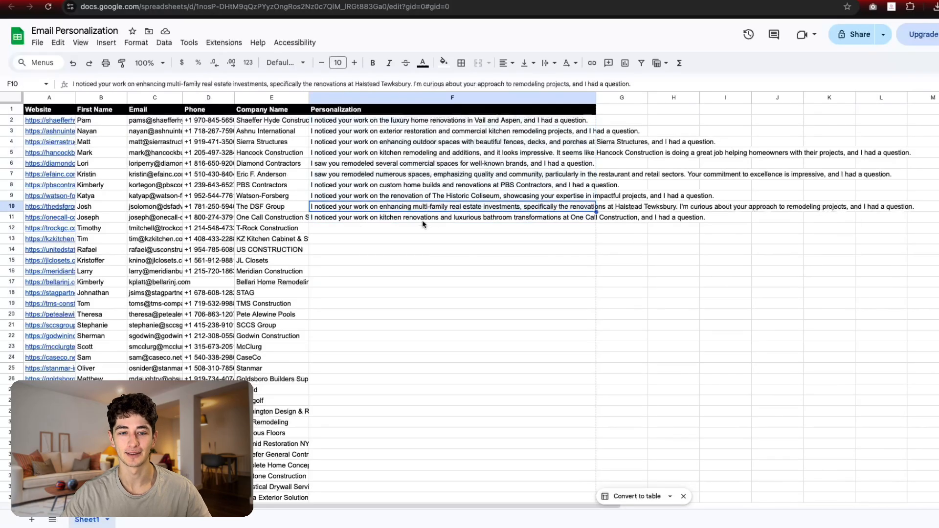
{"action": "left_click_drag", "start_coordinate": [423, 221], "coordinate": [410, 122]}
{"action": "left_click", "coordinate": [426, 176]}
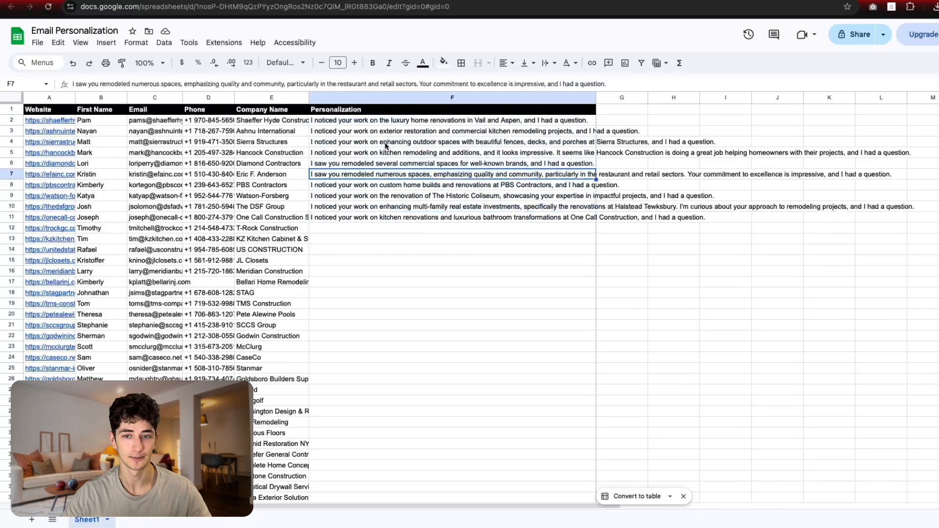
{"action": "left_click", "coordinate": [176, 1]}
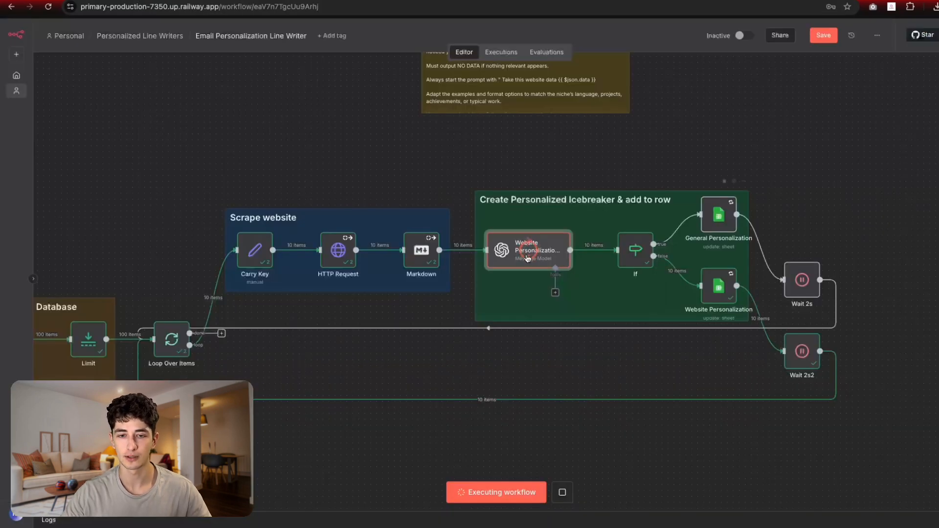
Step: Watch the 10-item run on the canvas, then move to the Skool classroom tab
{"action": "scroll", "coordinate": [527, 259], "scroll_direction": "left", "scroll_amount": 2}
{"action": "scroll", "coordinate": [527, 259], "scroll_direction": "up", "scroll_amount": 1}
{"action": "scroll", "coordinate": [595, 331], "scroll_direction": "down", "scroll_amount": 1}
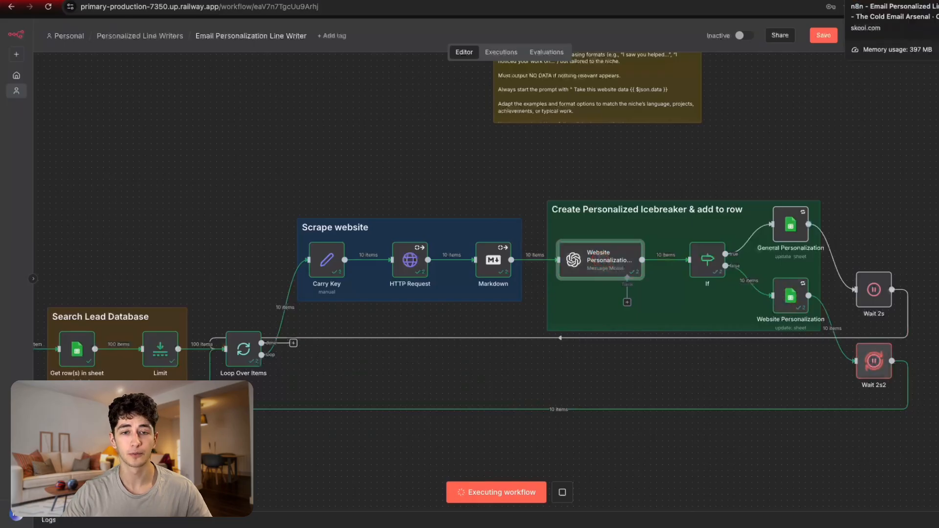
{"action": "left_click", "coordinate": [885, 0]}
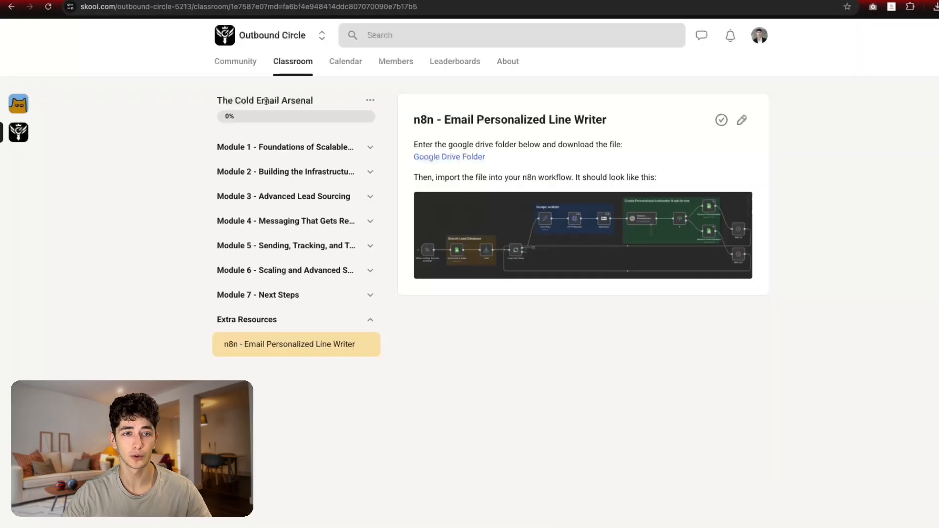
Step: Navigate Community, Classroom, The Cold Email Arsenal course, then follow the lesson's Google Drive Folder link
{"action": "left_click", "coordinate": [235, 61]}
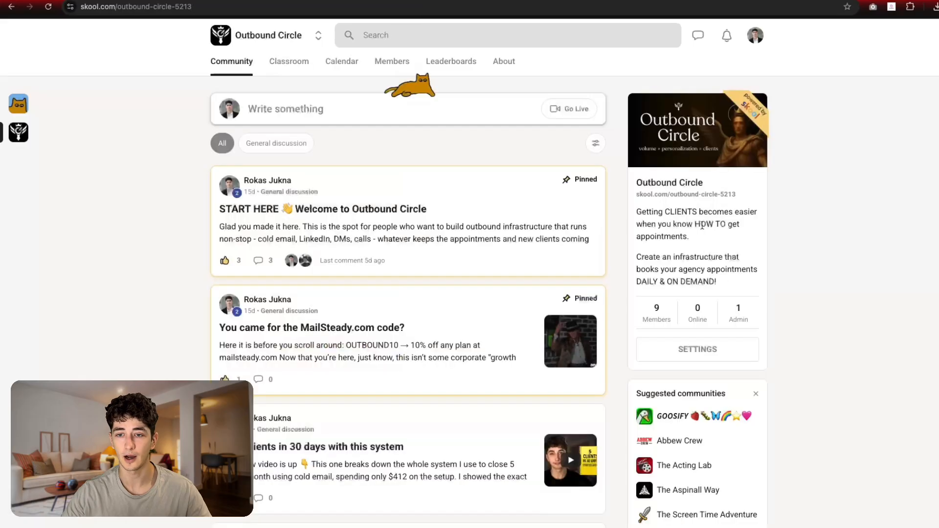
{"action": "left_click", "coordinate": [283, 63]}
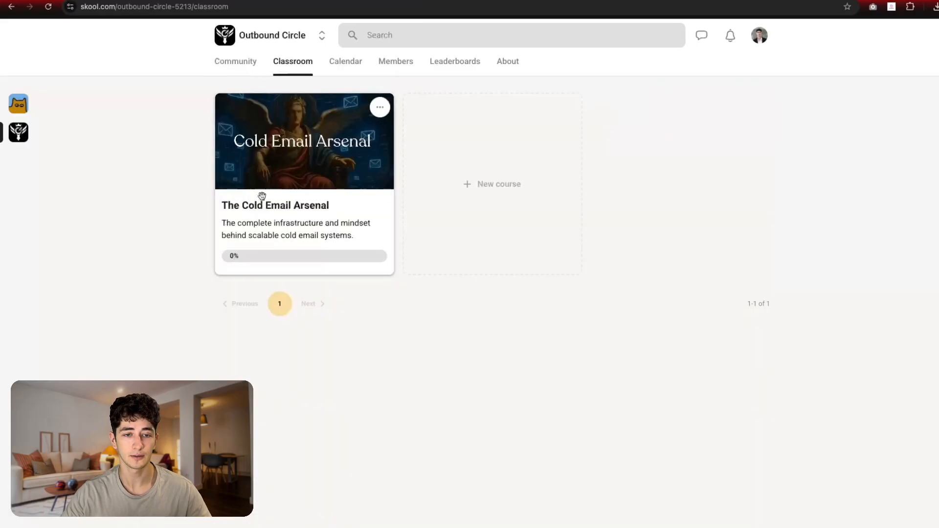
{"action": "left_click", "coordinate": [283, 208]}
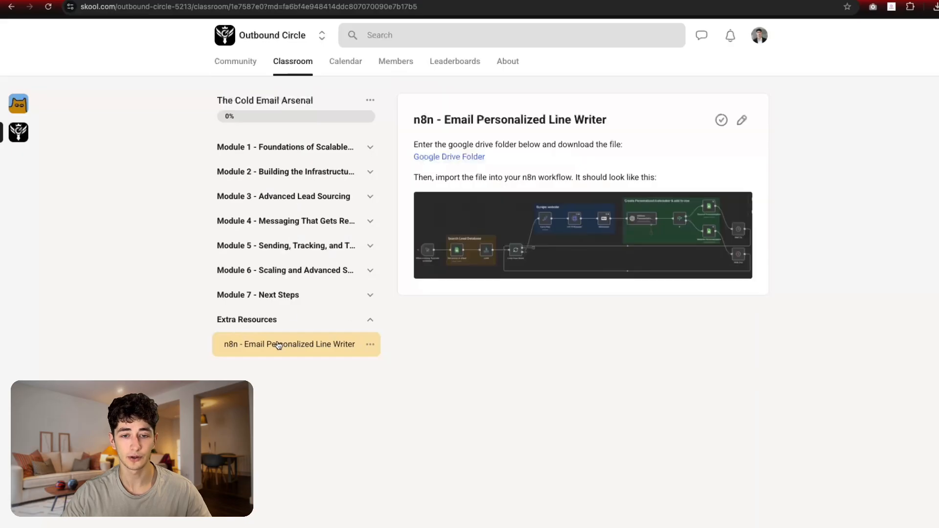
{"action": "left_click", "coordinate": [437, 158]}
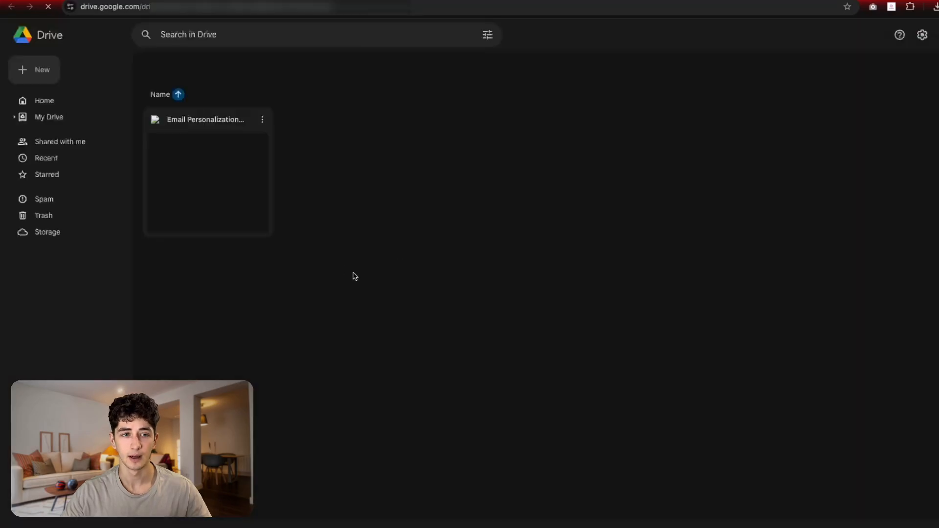
Step: Select the Email Personalization workflow file and bring up its menu with Download
{"action": "left_click", "coordinate": [249, 204]}
{"action": "right_click", "coordinate": [199, 191]}
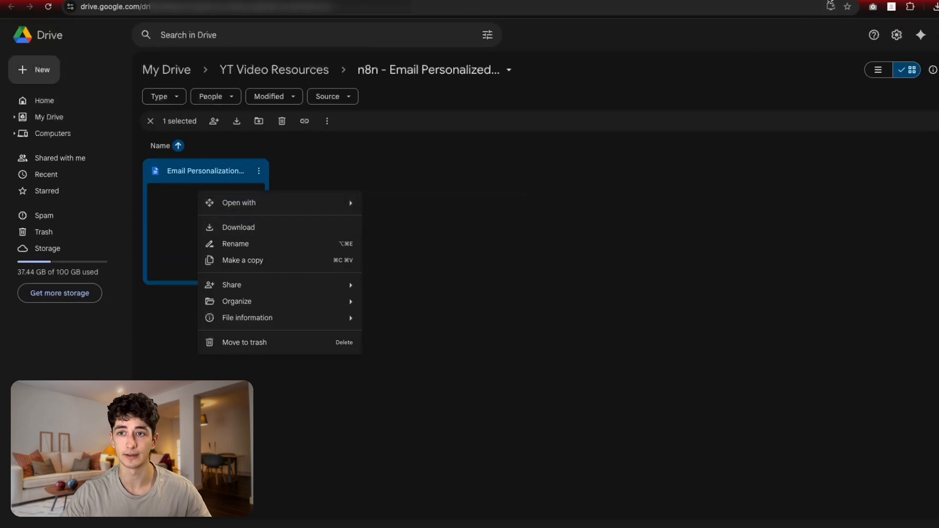
Step: Enlarge and close the Skool lesson's example workflow screenshot, then reach the n8n owner-account page
{"action": "left_click", "coordinate": [812, 0]}
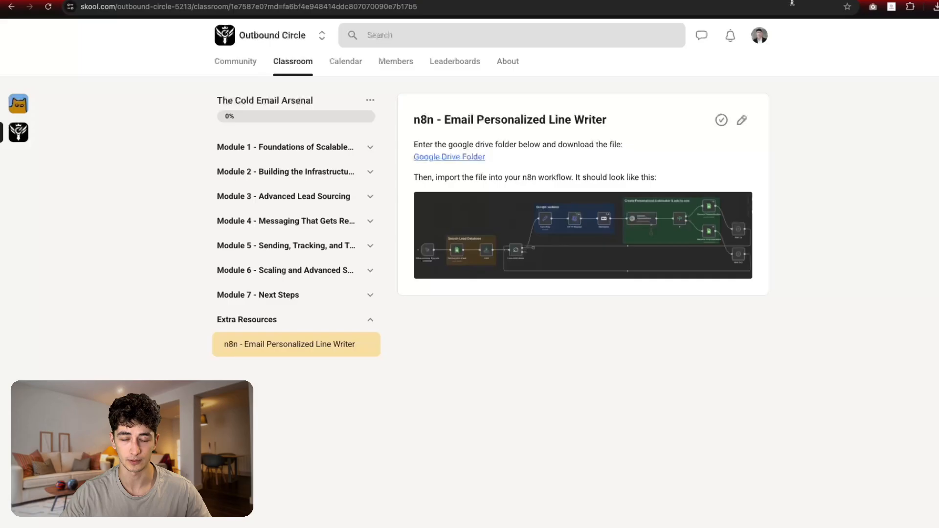
{"action": "left_click", "coordinate": [664, 249]}
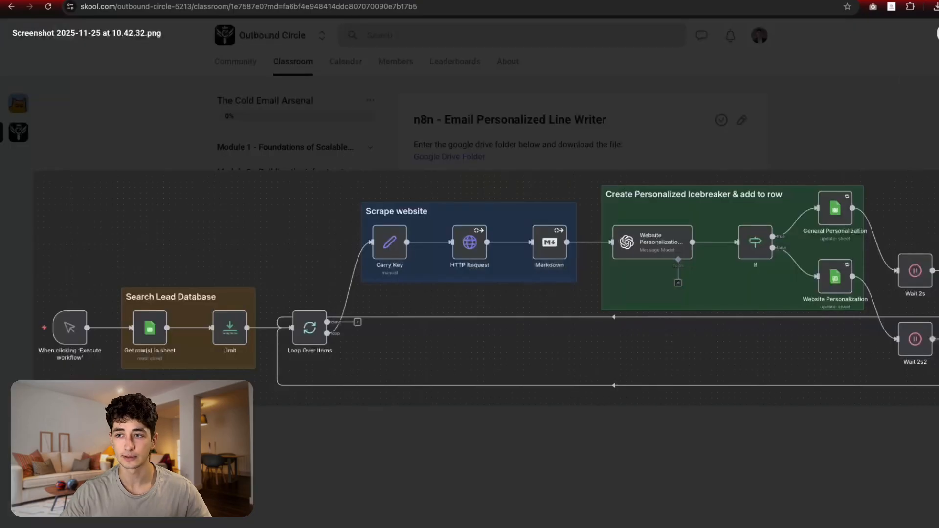
{"action": "key", "text": "Escape"}
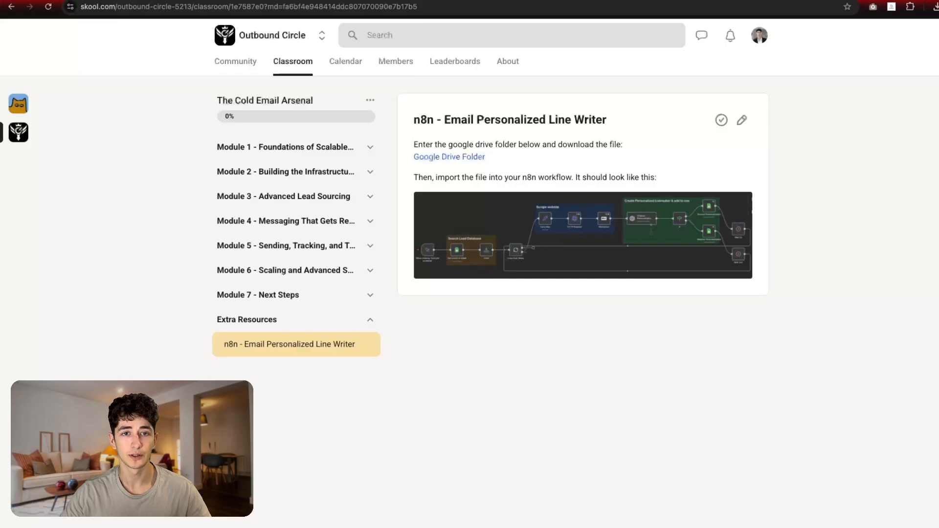
{"action": "key", "text": "ctrl+Tab"}
{"action": "left_click_drag", "start_coordinate": [558, 371], "coordinate": [316, 74]}
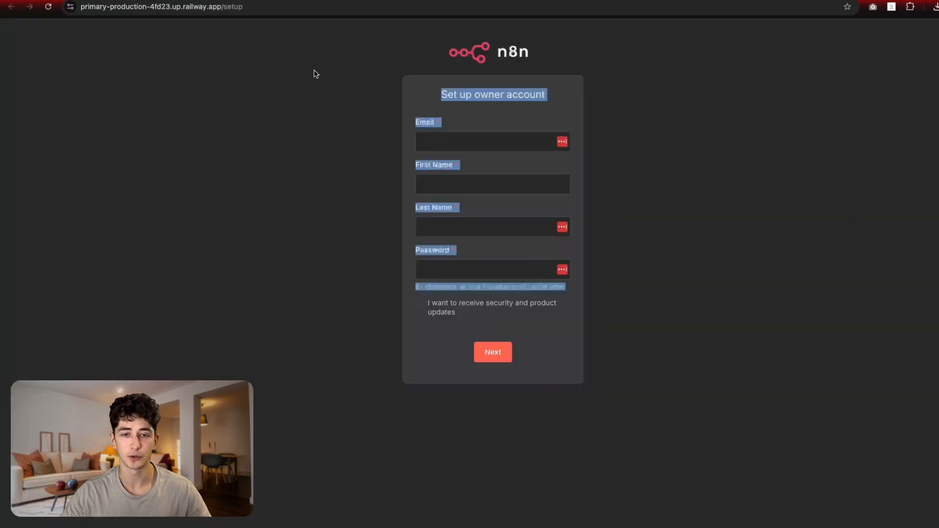
Step: Create a new blank workflow from the n8n Personal workflows list
{"action": "left_click", "coordinate": [337, 199]}
{"action": "left_click", "coordinate": [165, 3]}
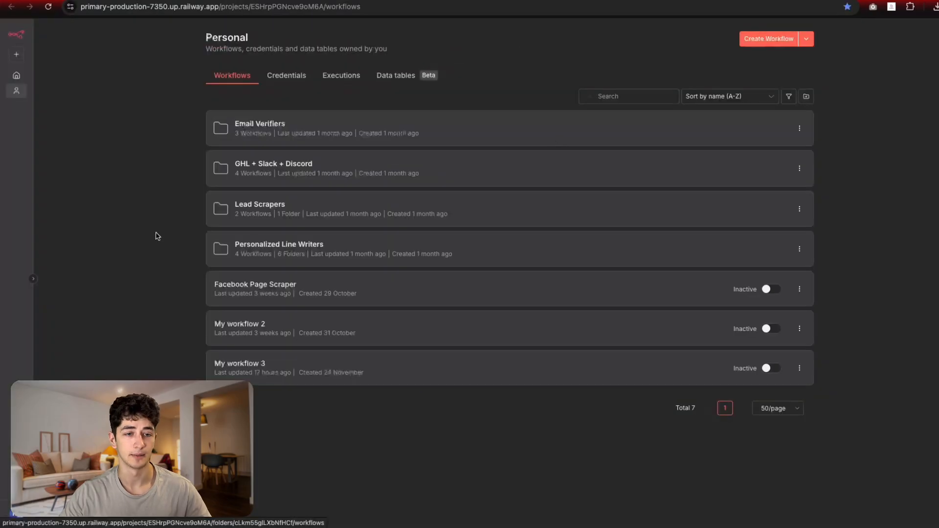
{"action": "left_click_drag", "start_coordinate": [352, 440], "coordinate": [801, 97]}
{"action": "left_click", "coordinate": [926, 190]}
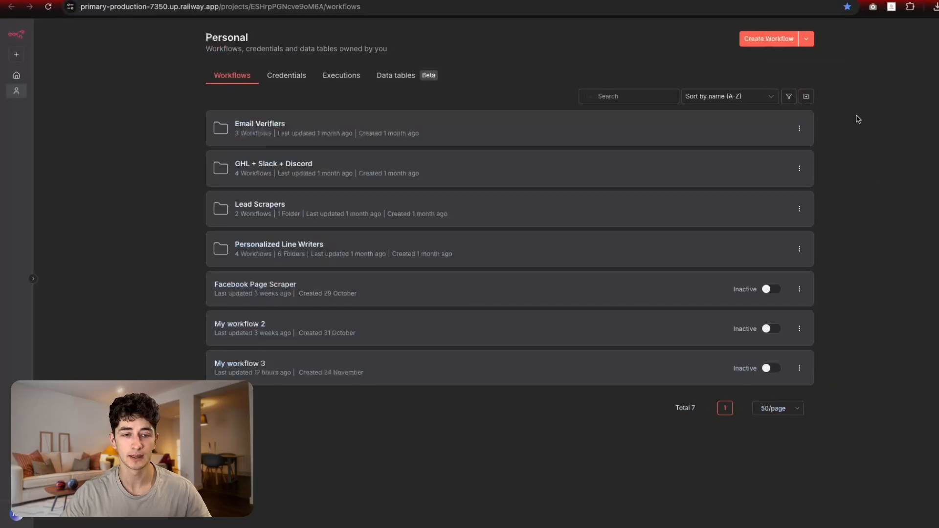
{"action": "left_click", "coordinate": [807, 39]}
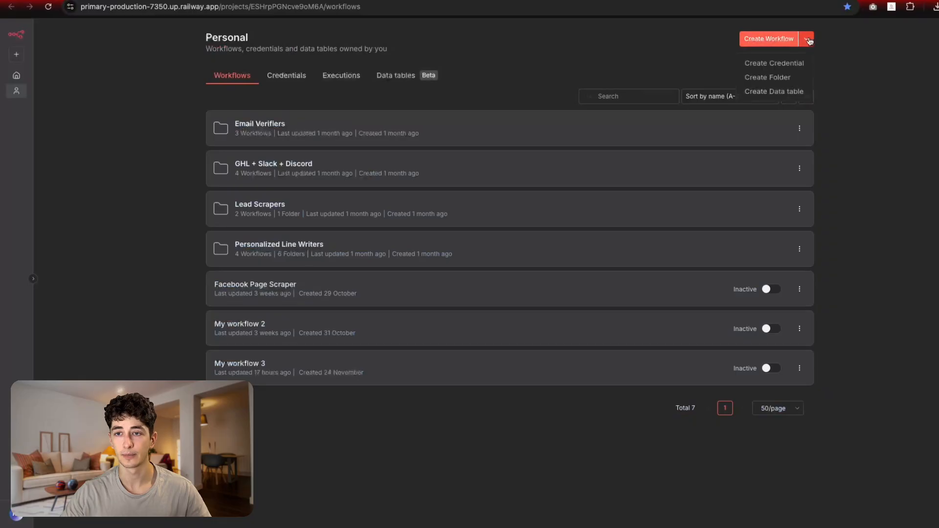
{"action": "left_click", "coordinate": [779, 41]}
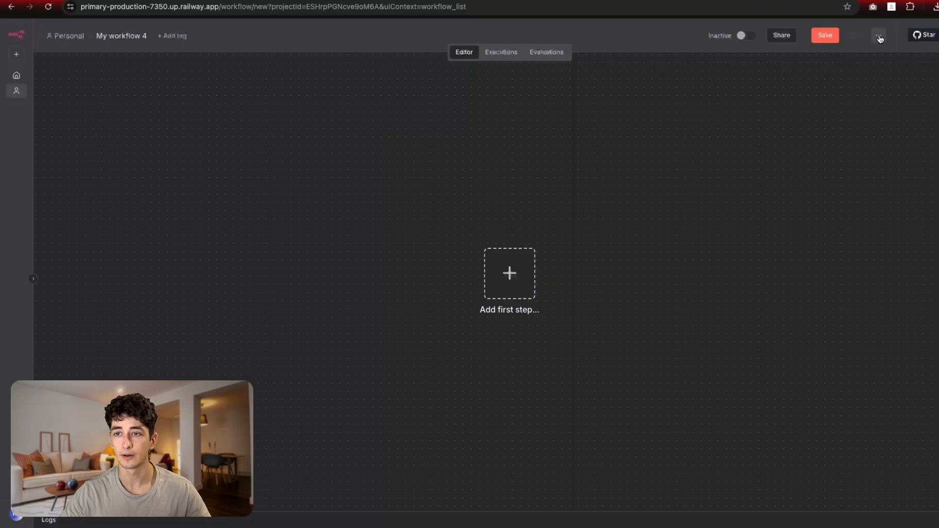
Step: Import Email Personalization Line Writer.json from the Downloads folder into the new workflow
{"action": "left_click", "coordinate": [878, 37]}
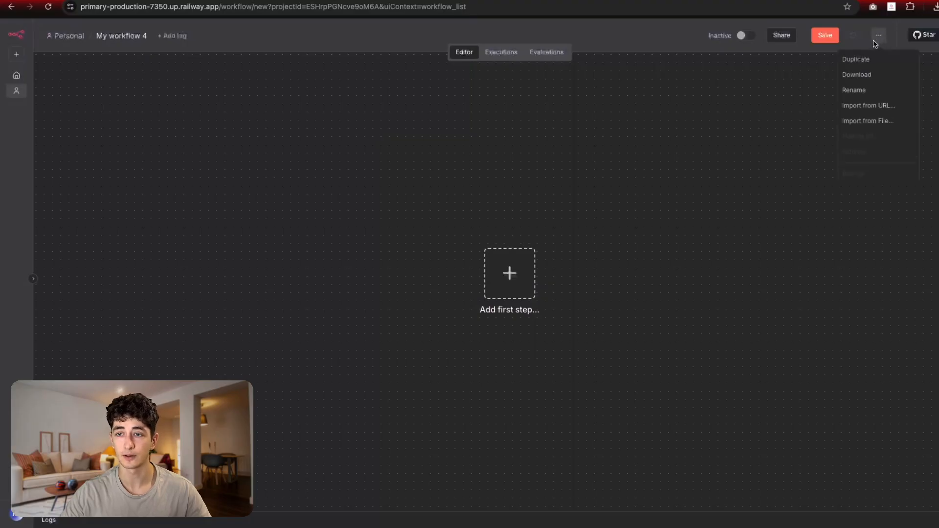
{"action": "left_click", "coordinate": [883, 122]}
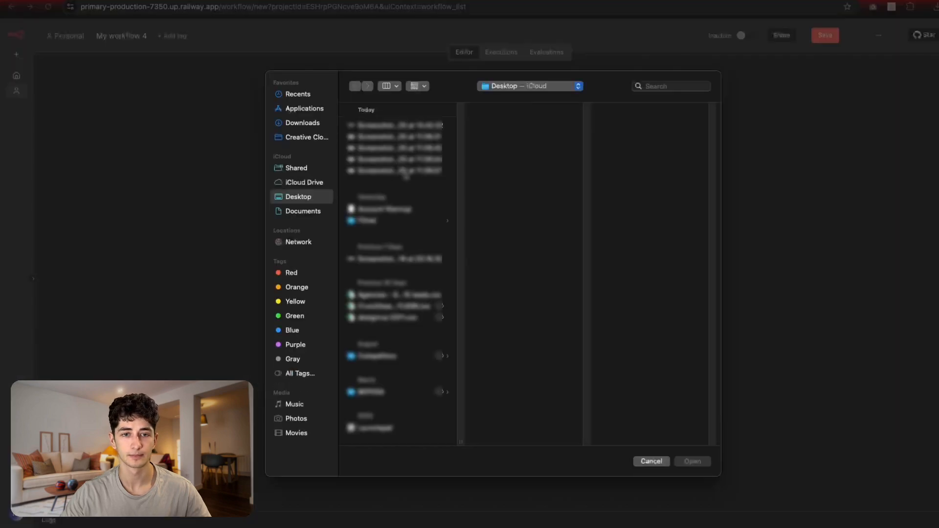
{"action": "left_click", "coordinate": [303, 123]}
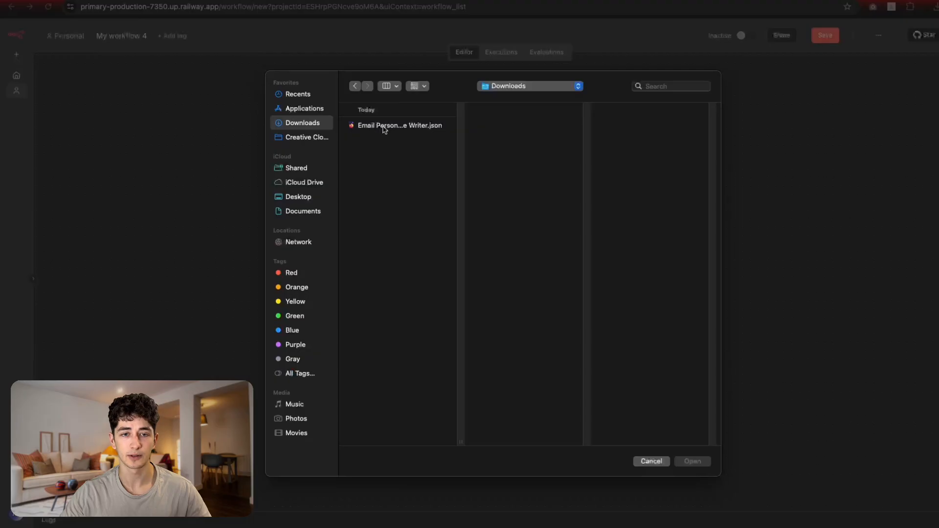
{"action": "left_click", "coordinate": [384, 128]}
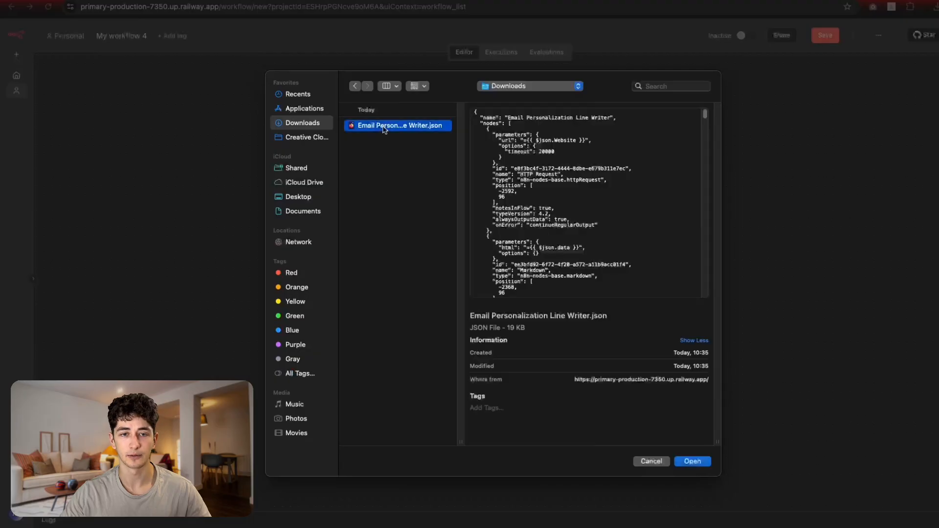
{"action": "left_click", "coordinate": [693, 461]}
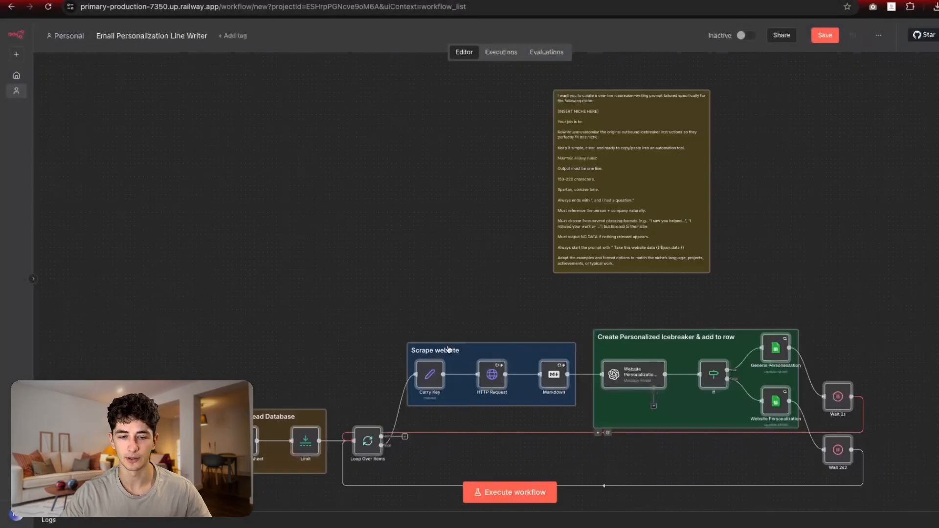
{"action": "scroll", "coordinate": [332, 235], "scroll_direction": "down", "scroll_amount": 5}
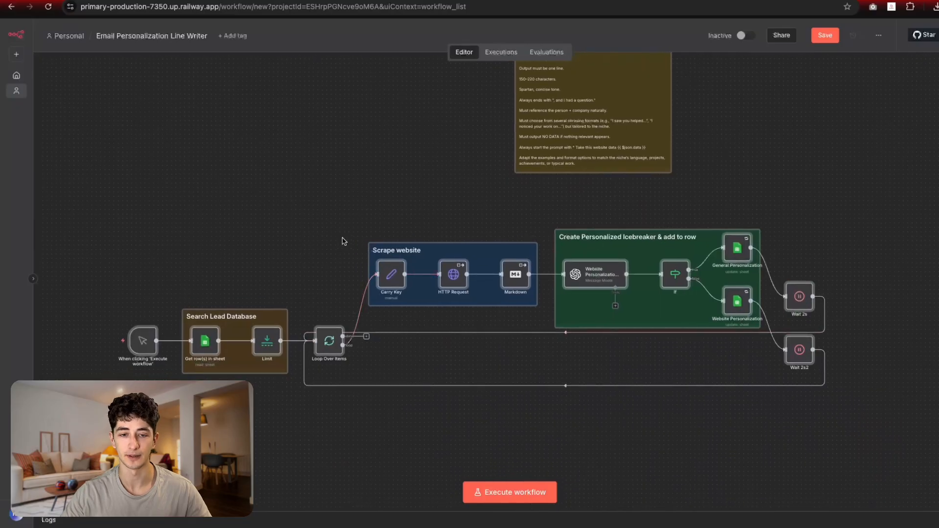
{"action": "scroll", "coordinate": [362, 206], "scroll_direction": "left", "scroll_amount": 2}
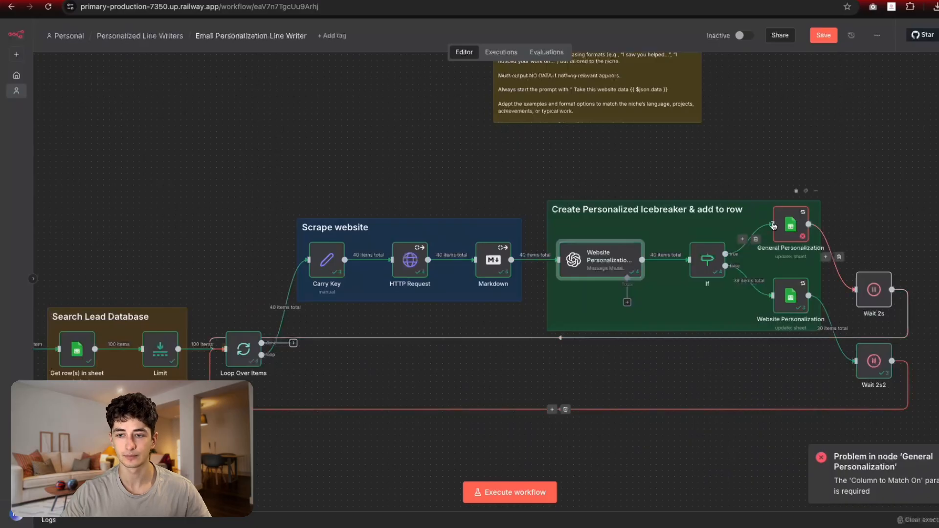
Step: Open the General Personalization node and inspect its Website expression and update-column options
{"action": "left_click", "coordinate": [791, 229]}
{"action": "double_click", "coordinate": [791, 228]}
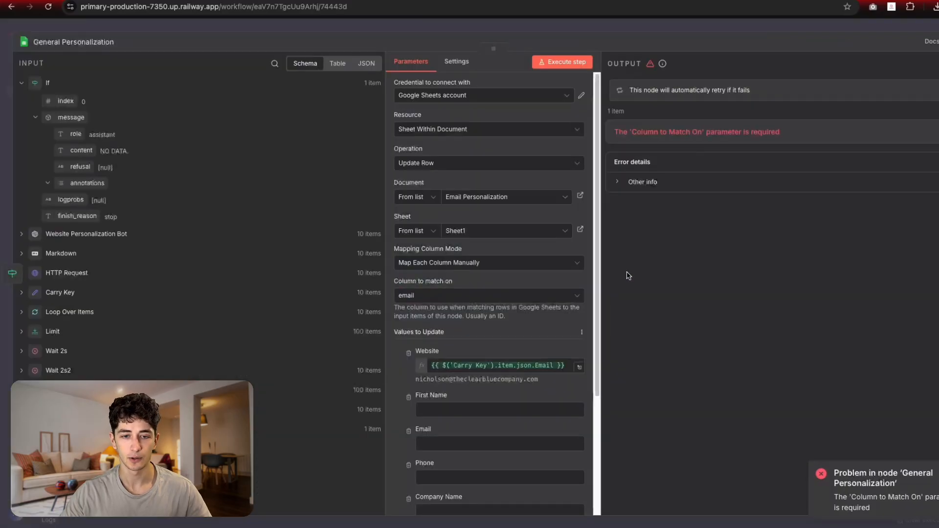
{"action": "scroll", "coordinate": [533, 282], "scroll_direction": "down", "scroll_amount": 3}
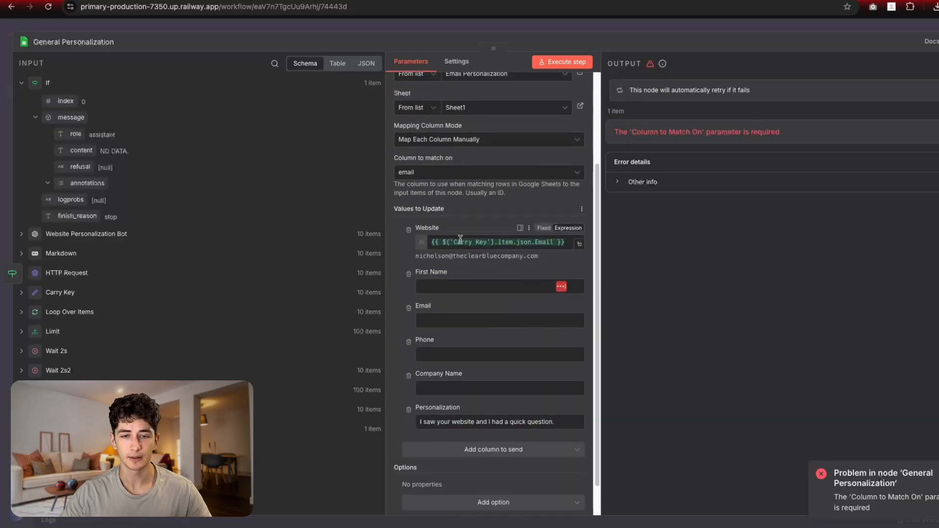
{"action": "scroll", "coordinate": [453, 235], "scroll_direction": "up", "scroll_amount": 1}
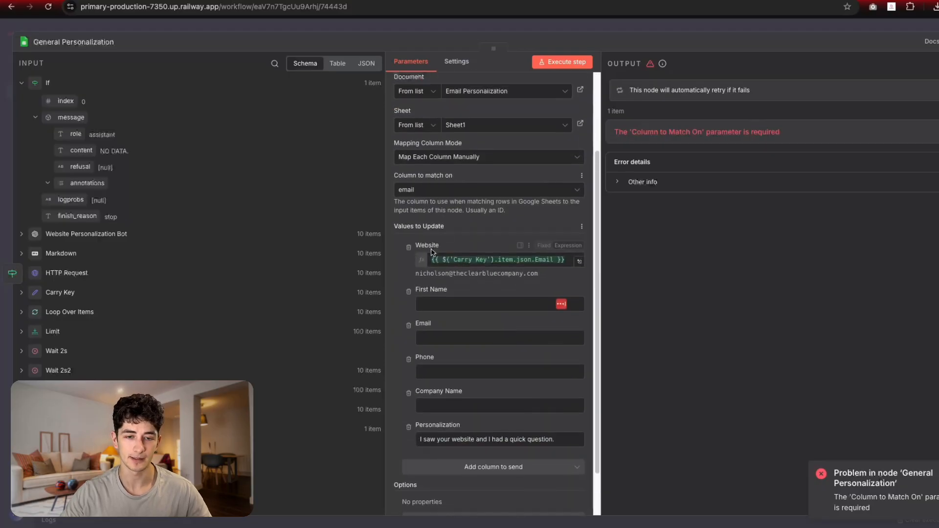
{"action": "left_click", "coordinate": [446, 260]}
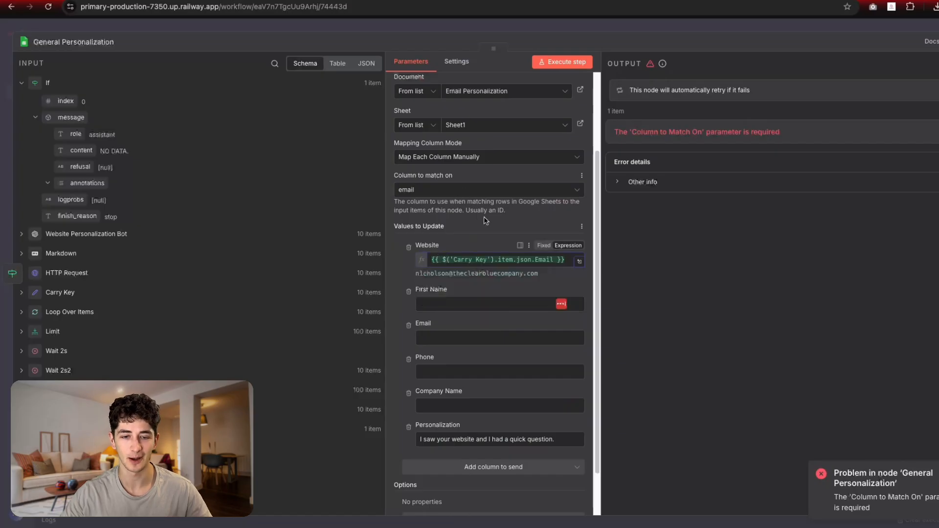
{"action": "left_click", "coordinate": [483, 260]}
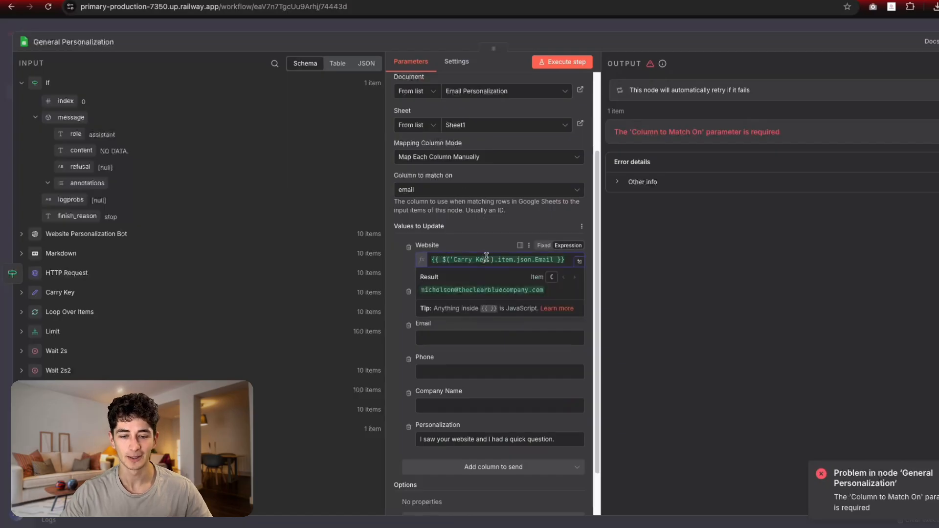
{"action": "left_click", "coordinate": [581, 226]}
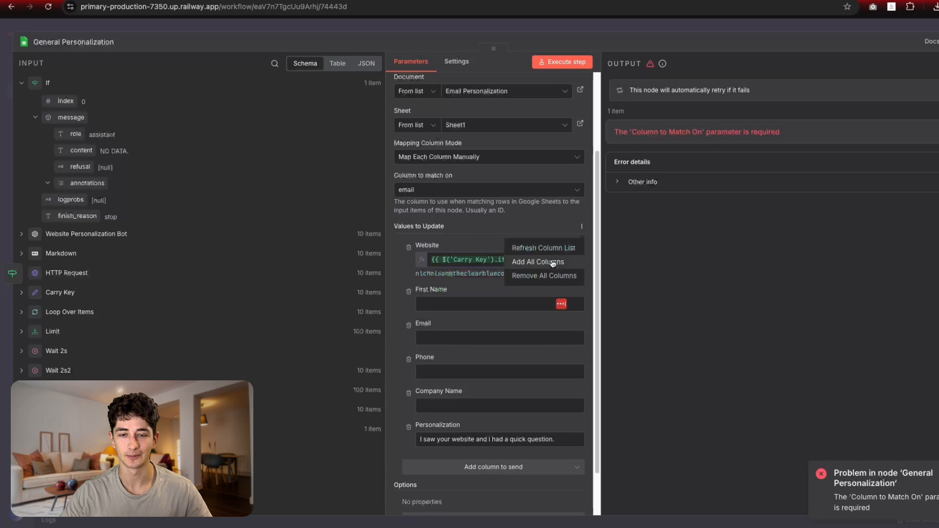
{"action": "left_click", "coordinate": [544, 248]}
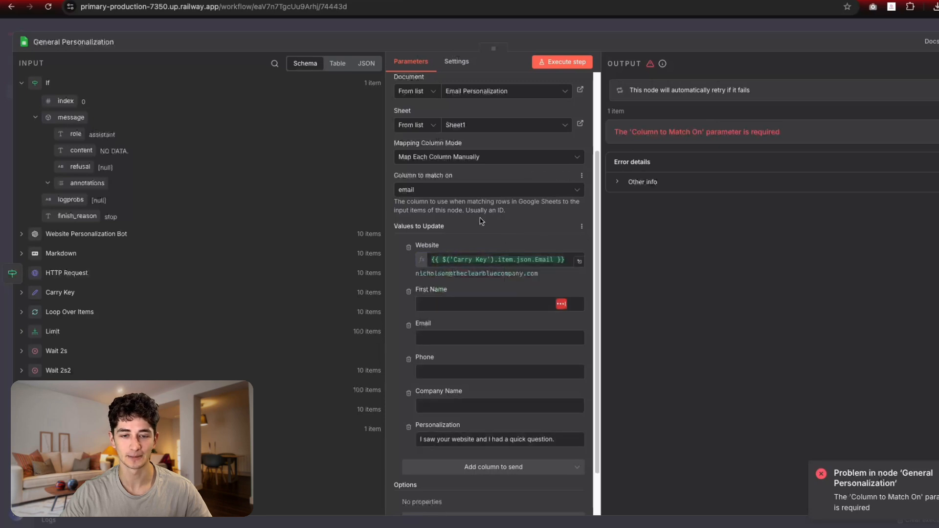
Step: Set General Personalization's Column to Match On to Email
{"action": "left_click", "coordinate": [482, 190]}
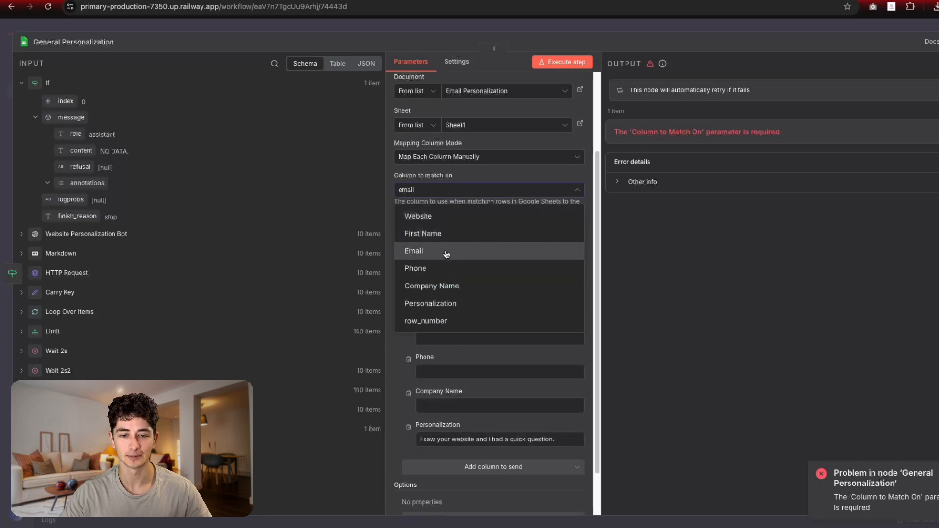
{"action": "left_click", "coordinate": [446, 254]}
{"action": "left_click_drag", "start_coordinate": [414, 248], "coordinate": [473, 248]}
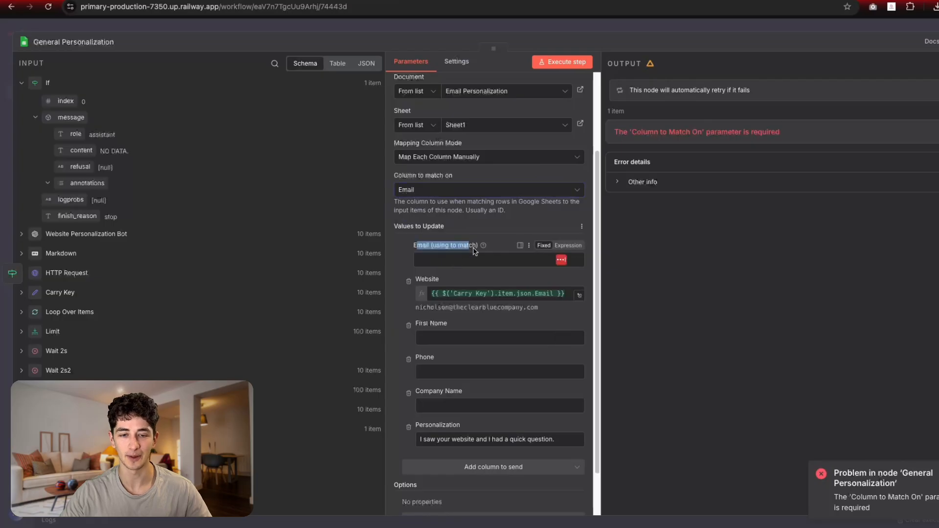
{"action": "left_click", "coordinate": [411, 246]}
{"action": "scroll", "coordinate": [411, 263], "scroll_direction": "up", "scroll_amount": 1}
Step: Move the Carry Key email expression from Website into the Email (using to match) field as an expression
{"action": "left_click", "coordinate": [484, 312]}
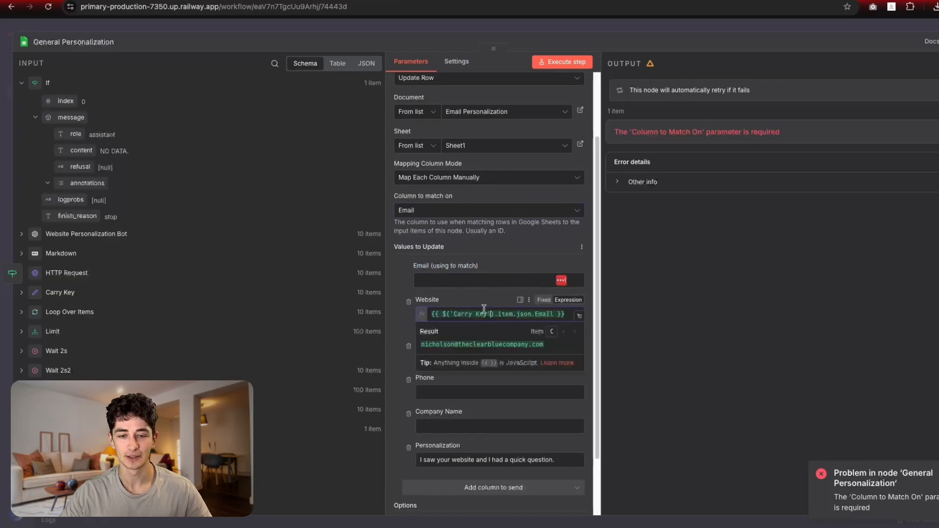
{"action": "key", "text": "super+a"}
{"action": "key", "text": "super+x"}
{"action": "left_click", "coordinate": [469, 281]}
{"action": "key", "text": "super+v"}
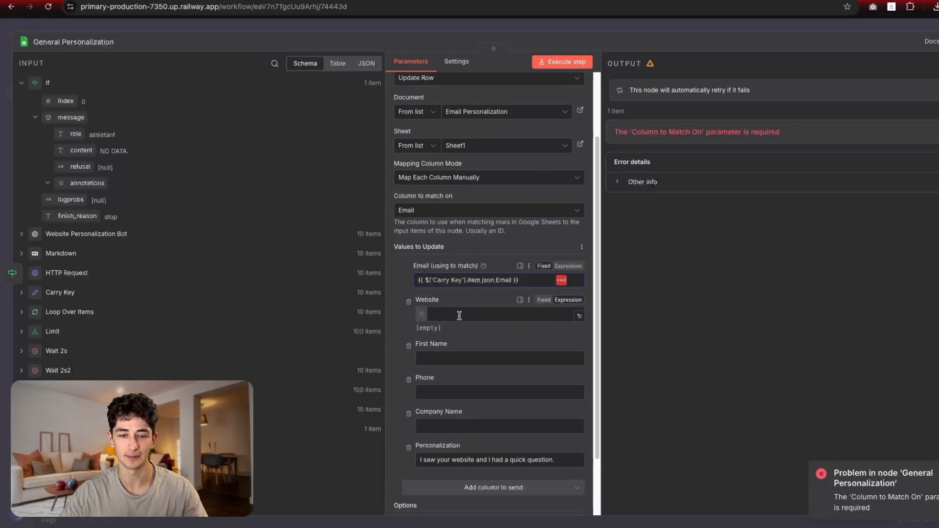
{"action": "left_click", "coordinate": [543, 299]}
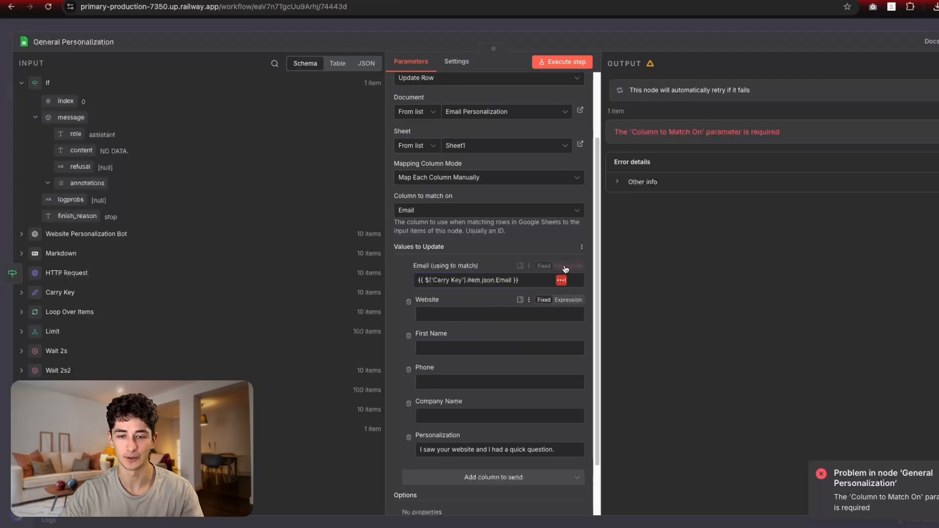
{"action": "left_click", "coordinate": [494, 279]}
{"action": "left_click", "coordinate": [393, 267]}
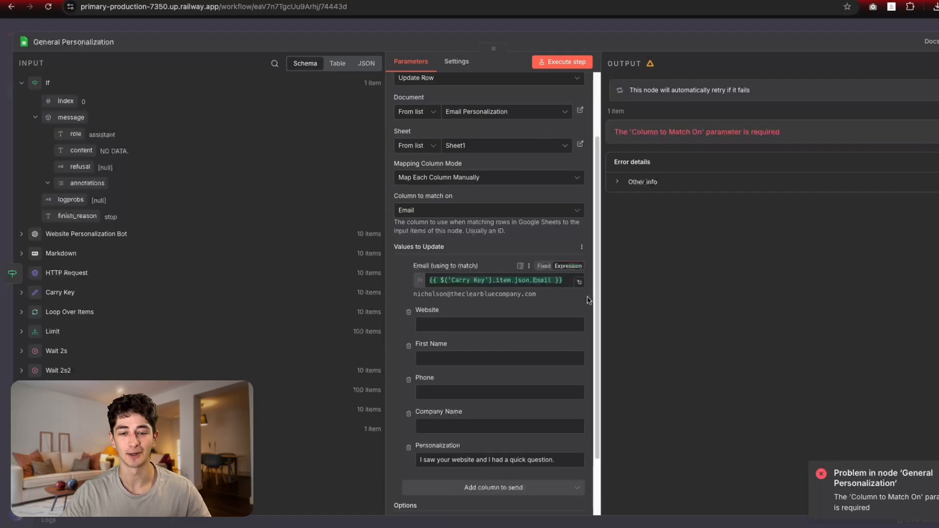
Step: Check the Personalization lines in spreadsheet column F, then return to the workflow canvas
{"action": "left_click", "coordinate": [435, 1]}
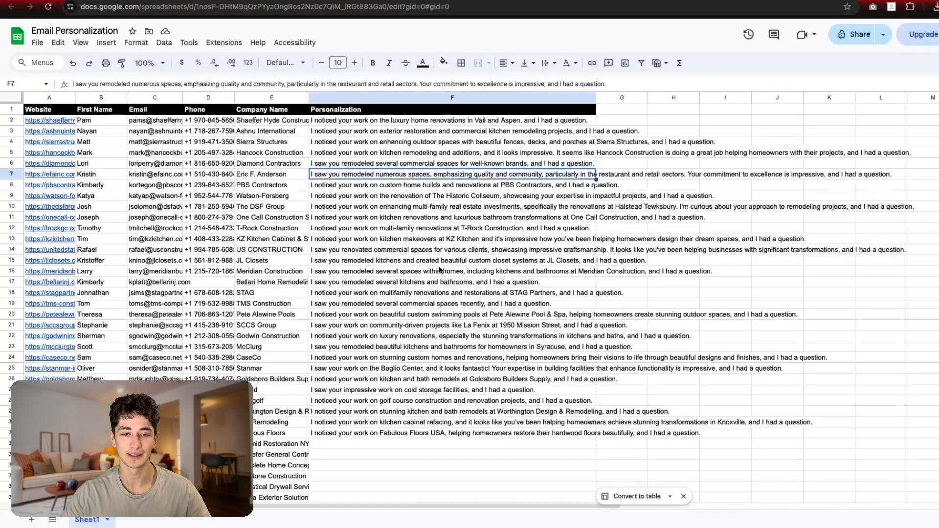
{"action": "left_click_drag", "start_coordinate": [405, 486], "coordinate": [357, 121]}
{"action": "left_click", "coordinate": [411, 262]}
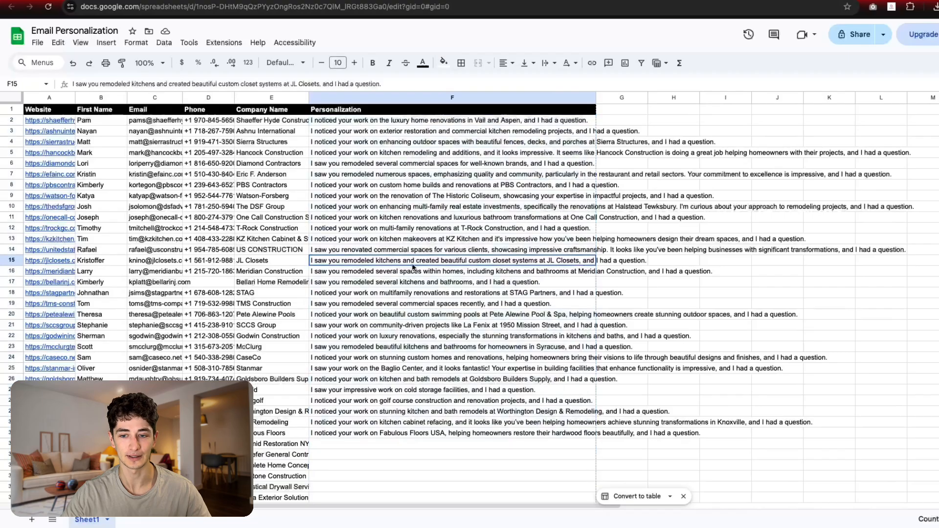
{"action": "left_click", "coordinate": [482, 1]}
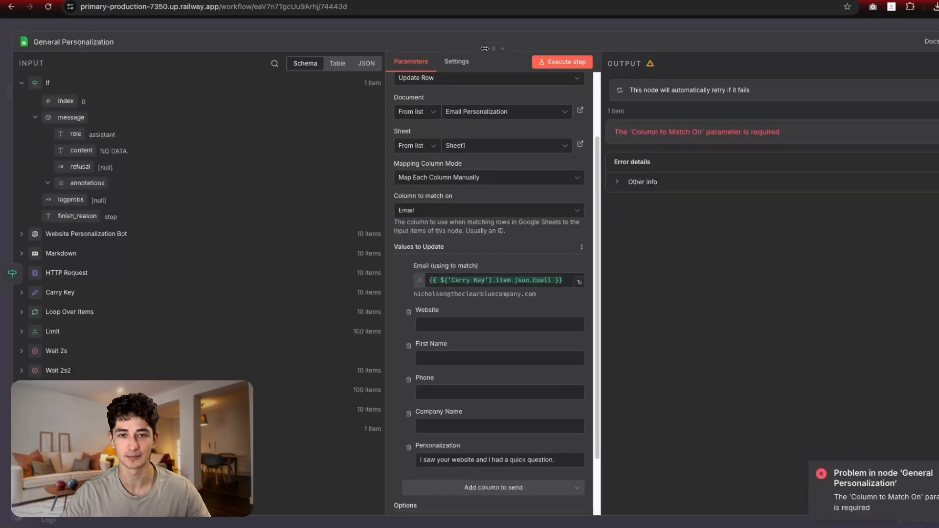
{"action": "left_click", "coordinate": [486, 33]}
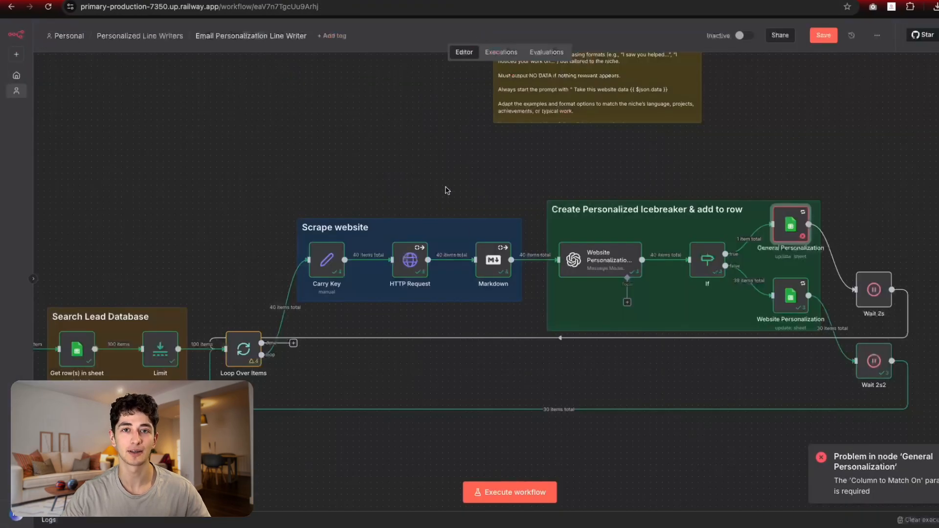
{"action": "left_click_drag", "start_coordinate": [442, 199], "coordinate": [470, 175]}
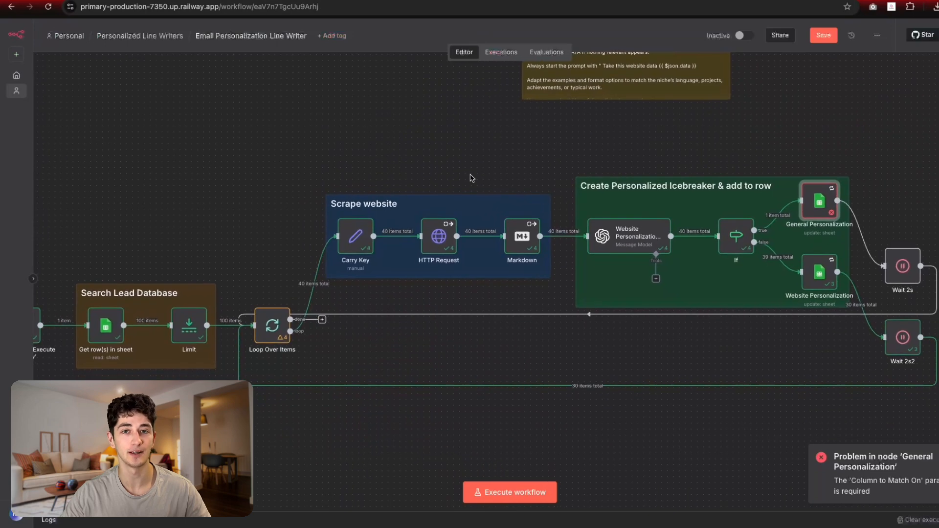